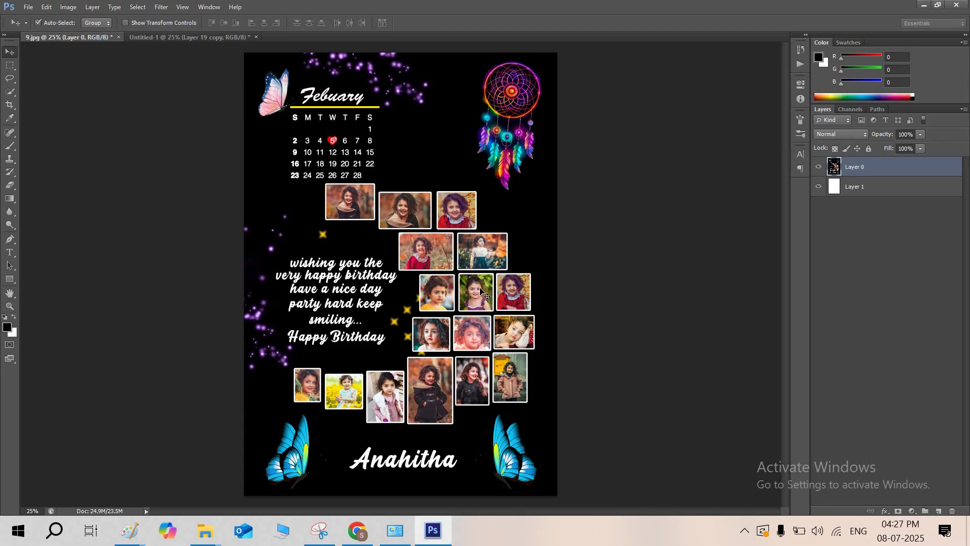
# Scale down the poster layer in 9.jpg and place it near the middle of the white page.
pyautogui.moveTo(410, 227)
pyautogui.mouseDown()
pyautogui.moveTo(410, 270)
pyautogui.moveTo(480, 256)
pyautogui.moveTo(405, 234)
pyautogui.mouseUp()
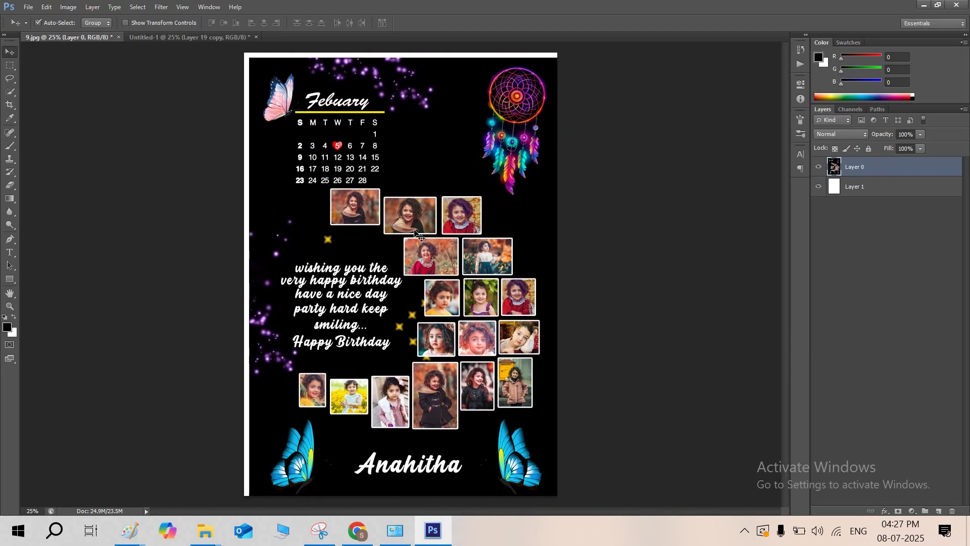
pyautogui.hotkey('ctrl', 't')
pyautogui.moveTo(562, 58); pyautogui.dragTo(512, 129)
pyautogui.click(508, 22)
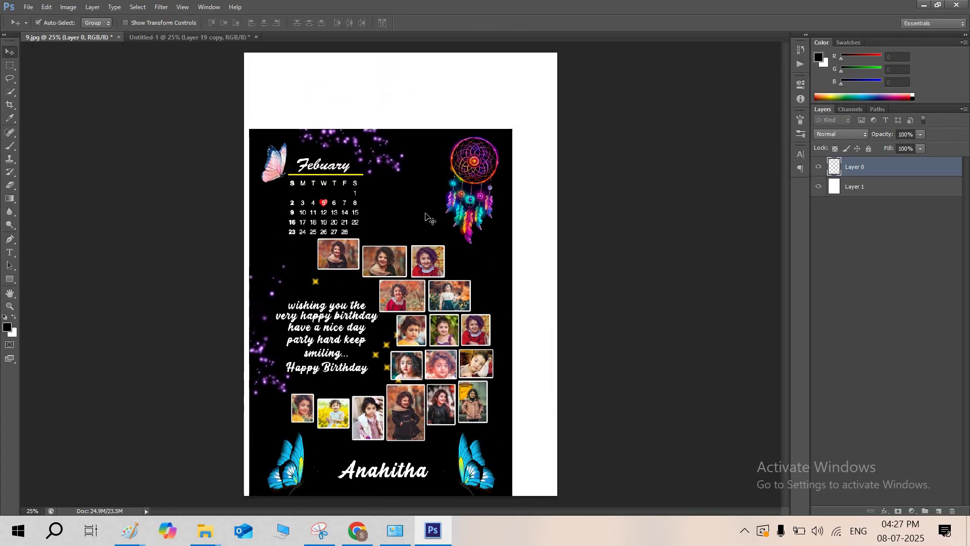
pyautogui.moveTo(413, 231); pyautogui.dragTo(450, 190)
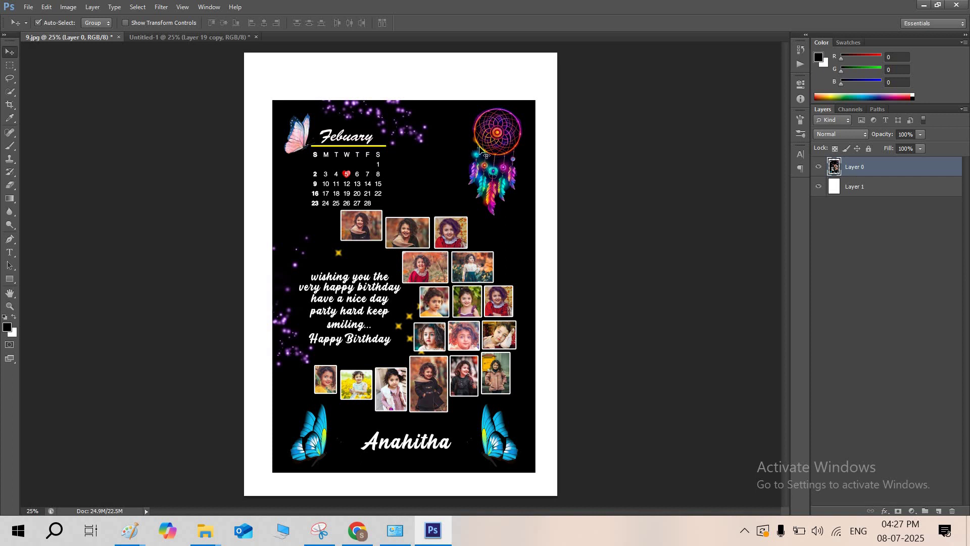
pyautogui.moveTo(440, 198)
pyautogui.mouseDown()
pyautogui.moveTo(455, 206)
pyautogui.moveTo(449, 179)
pyautogui.moveTo(471, 211)
pyautogui.moveTo(446, 200)
pyautogui.mouseUp()
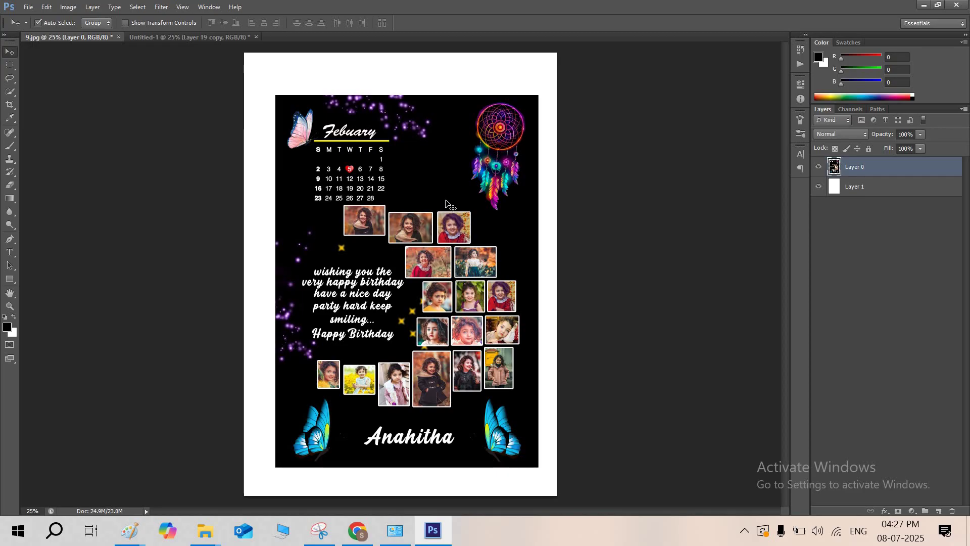
# Create a new A4 document from the International Paper preset, 210 x 297 mm at 300 pixels/inch with a white background.
pyautogui.click(445, 201)
pyautogui.hotkey('ctrl', 'n')
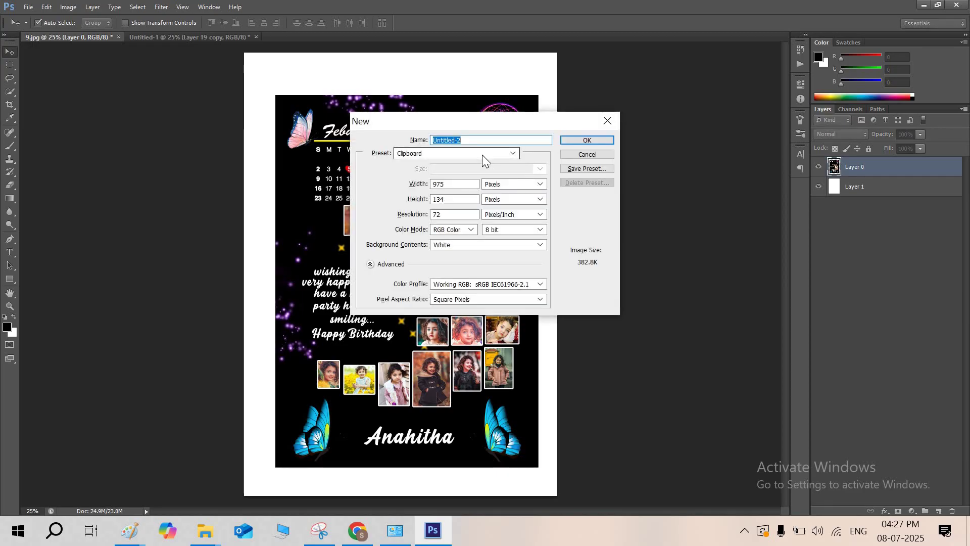
pyautogui.click(482, 154)
pyautogui.click(440, 205)
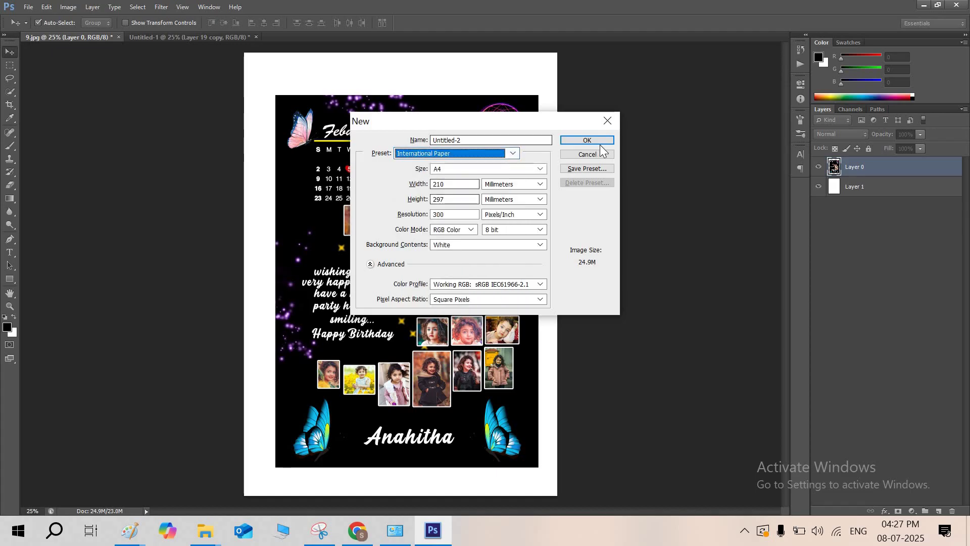
pyautogui.click(600, 141)
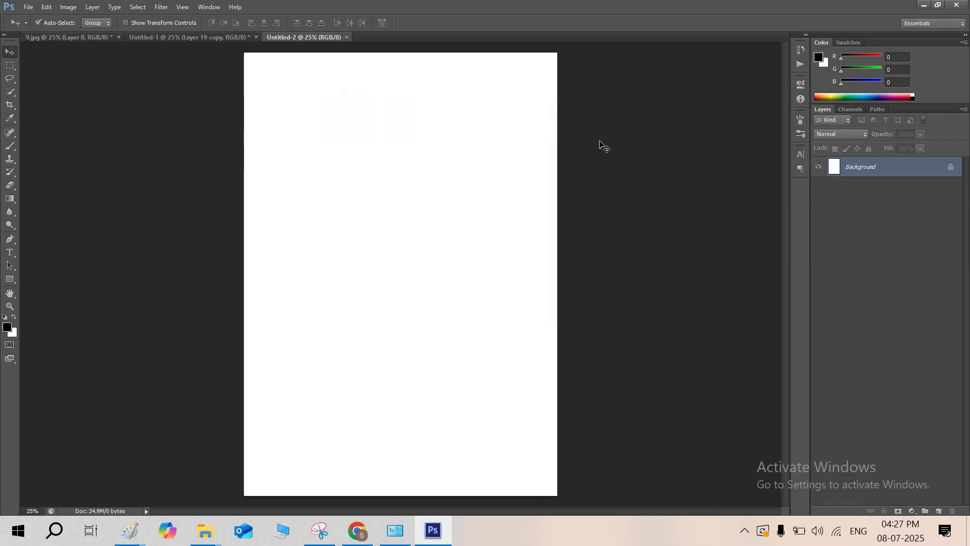
# Copy the poster layer from 9.jpg into the Untitled-2 document, aligned to the page's upper-left corner.
pyautogui.click(159, 36)
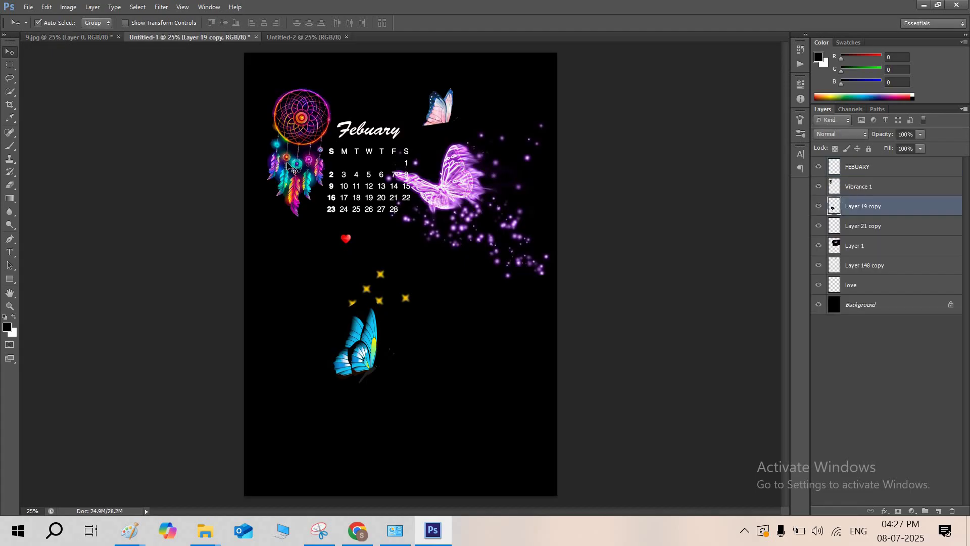
pyautogui.click(69, 34)
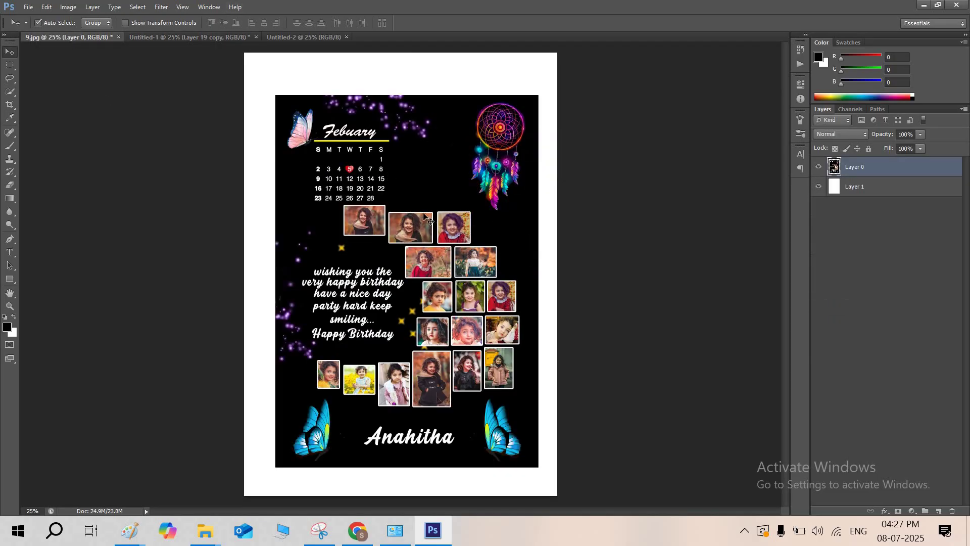
pyautogui.moveTo(431, 190); pyautogui.dragTo(432, 223)
pyautogui.hotkey('ctrl', 'z')
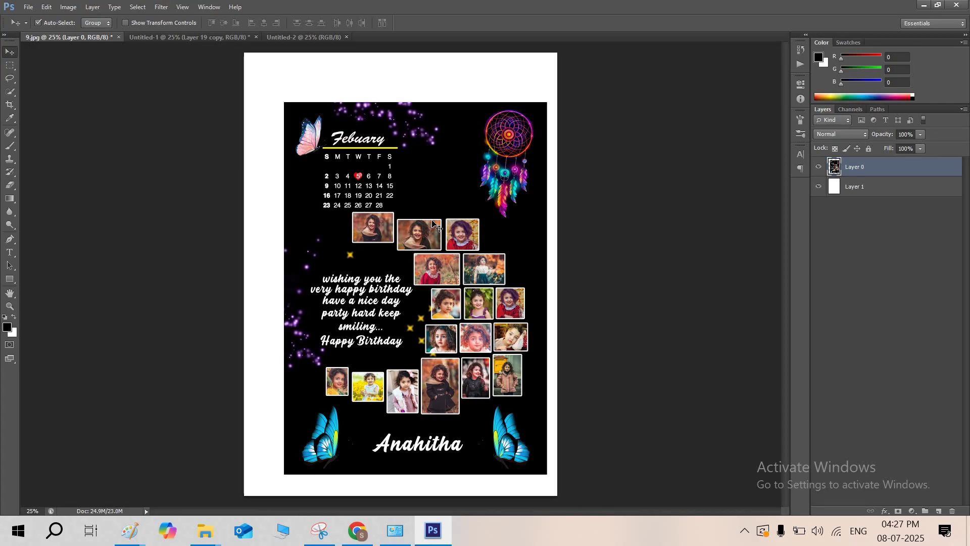
pyautogui.moveTo(427, 207); pyautogui.dragTo(404, 164)
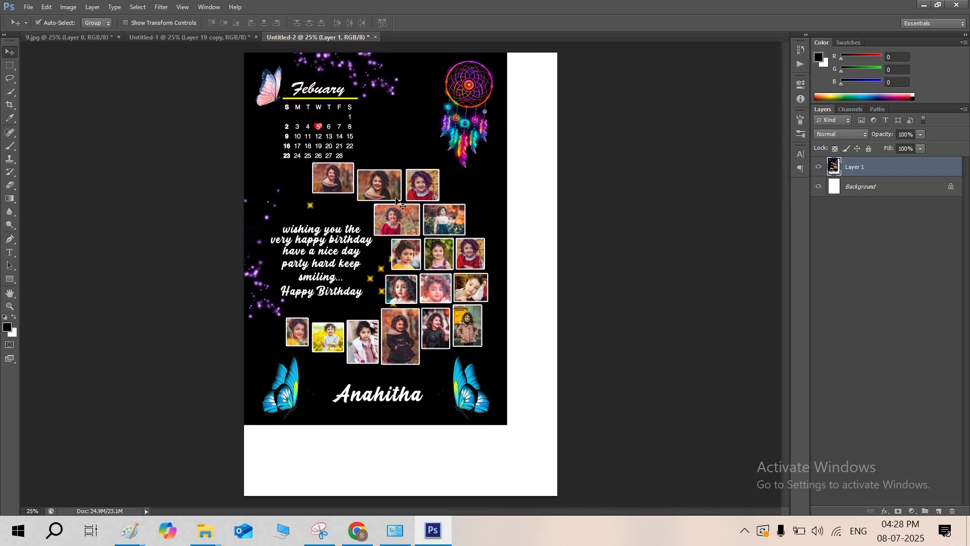
# Enlarge the poster layer to fill the whole A4 page and adjust its position to the page edges.
pyautogui.hotkey('ctrl', 't')
pyautogui.moveTo(508, 426); pyautogui.dragTo(558, 496)
pyautogui.click(509, 22)
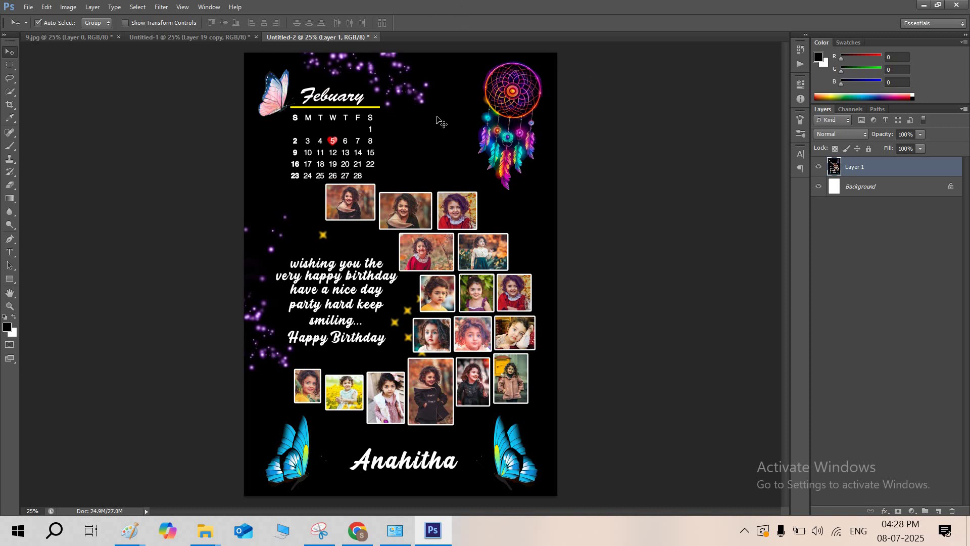
pyautogui.moveTo(430, 197); pyautogui.dragTo(376, 187)
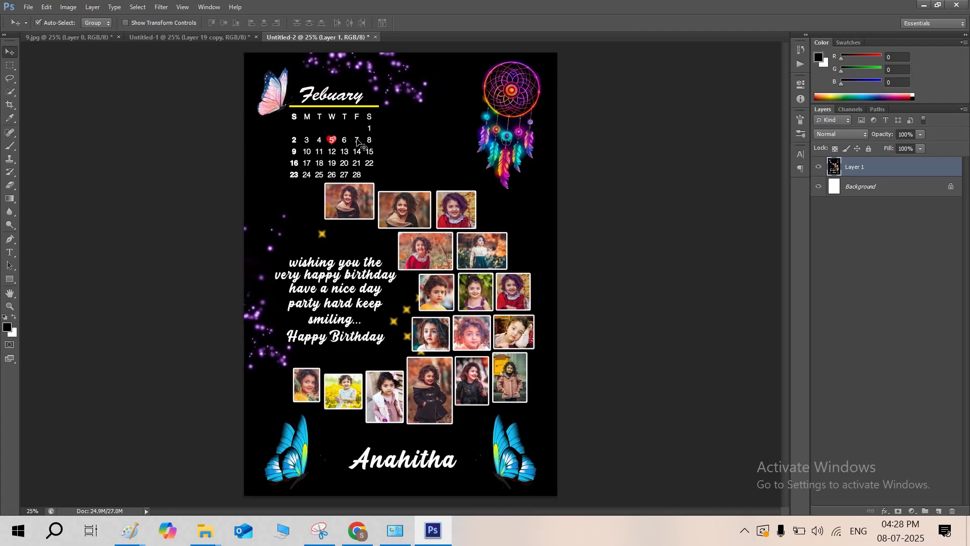
# Add a new empty layer named Layer 2 above the poster layer and make it the active layer.
pyautogui.scroll(-1, 374, 139)
pyautogui.scroll(2, 382, 146)
pyautogui.scroll(-1, 361, 237)
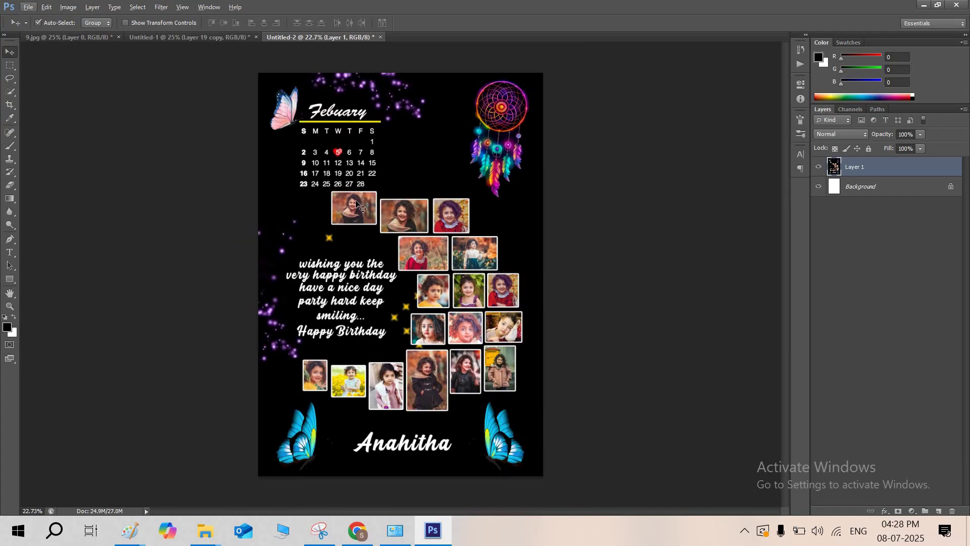
pyautogui.scroll(2, 364, 213)
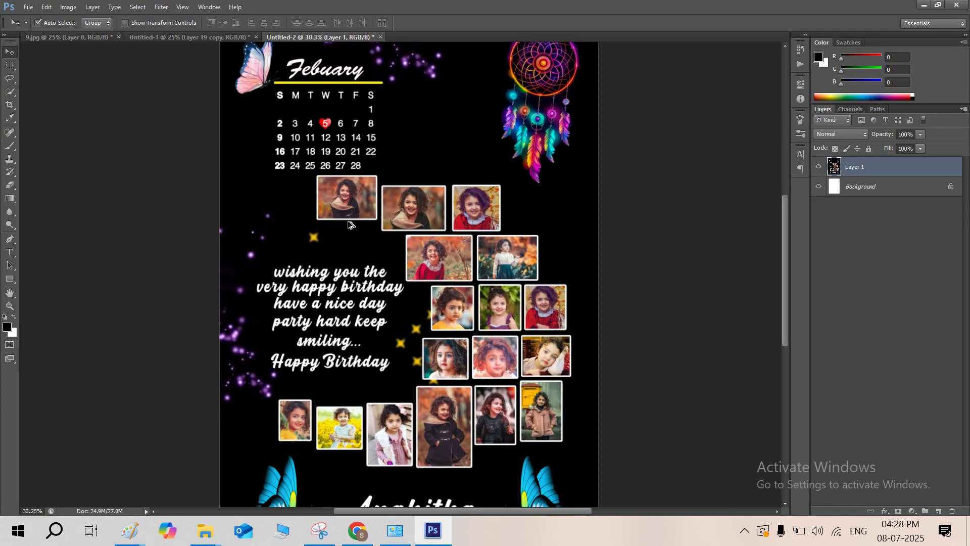
pyautogui.scroll(1, 349, 224)
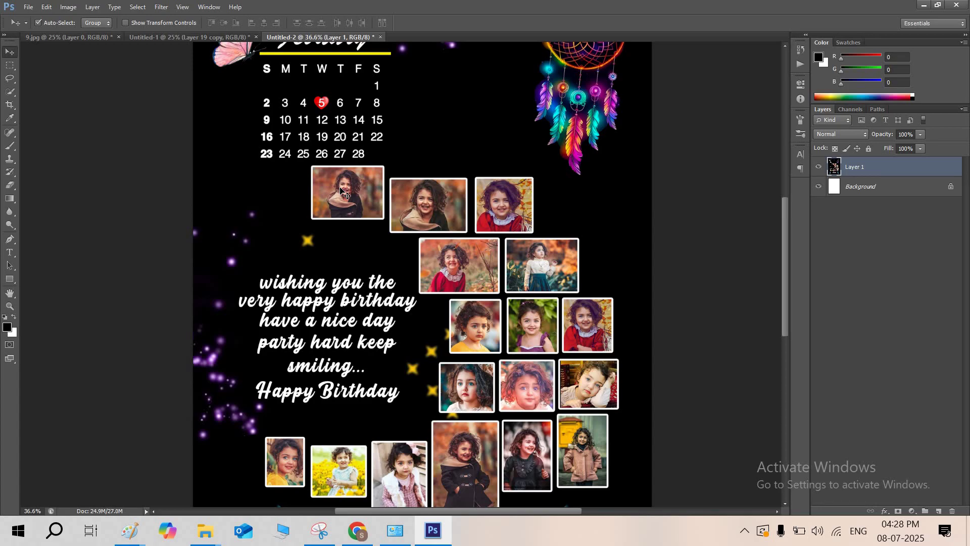
pyautogui.hotkey('ctrl', 'shift', 'n')
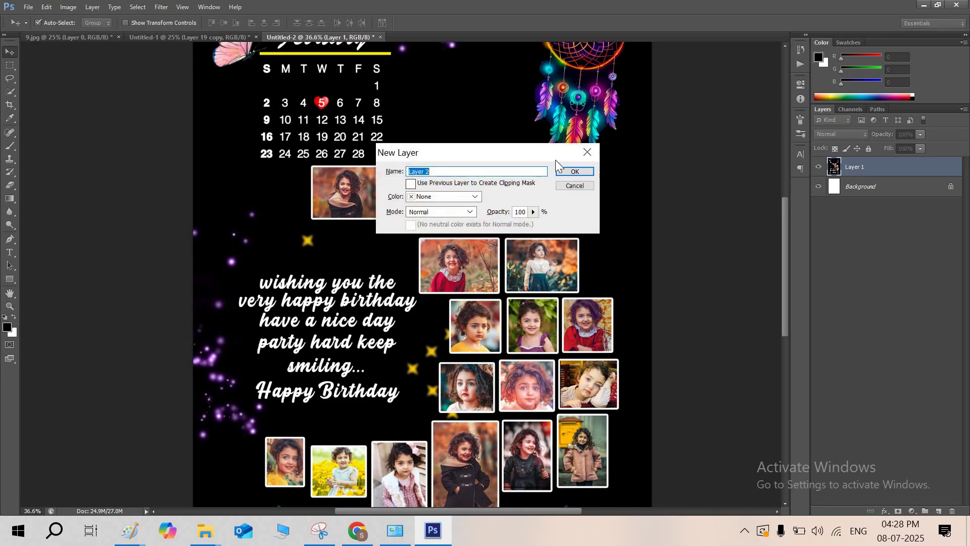
pyautogui.click(570, 172)
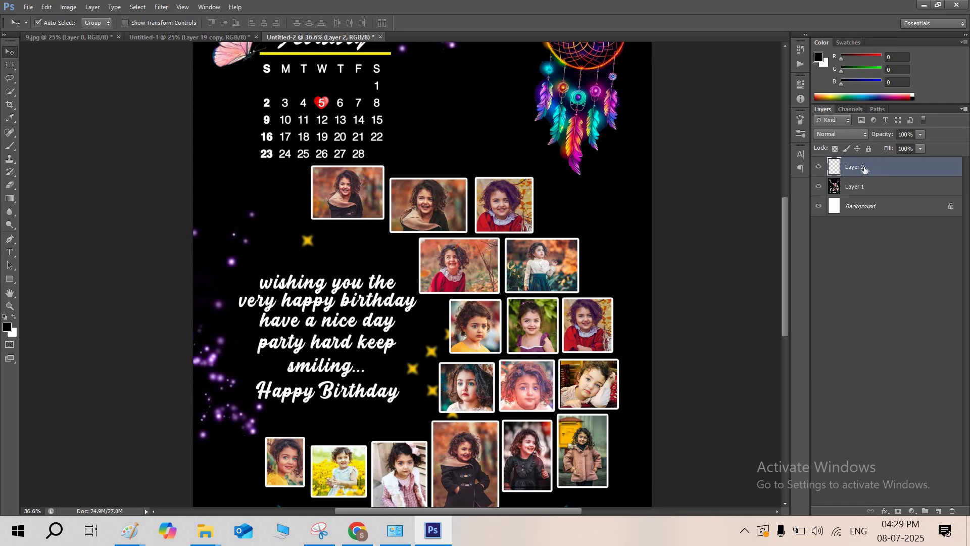
pyautogui.click(486, 189)
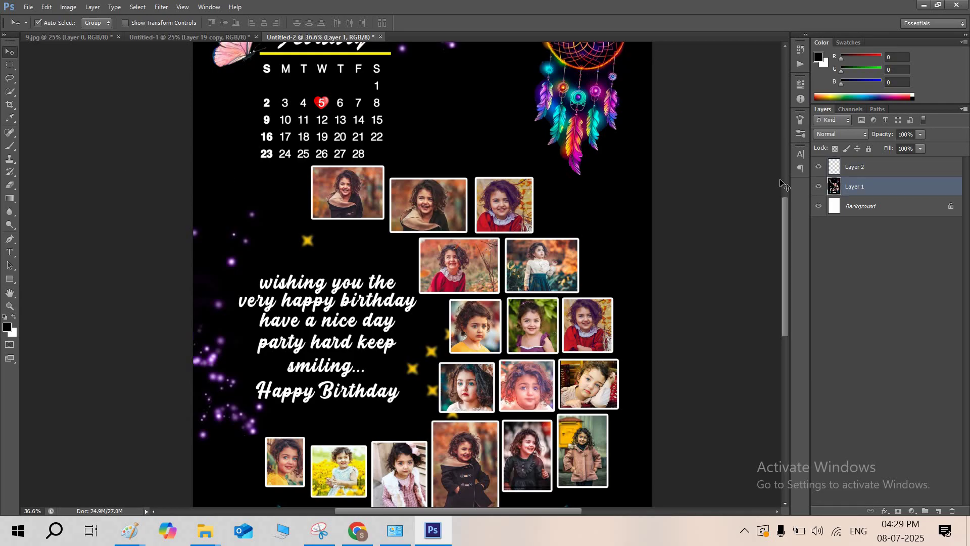
pyautogui.click(890, 171)
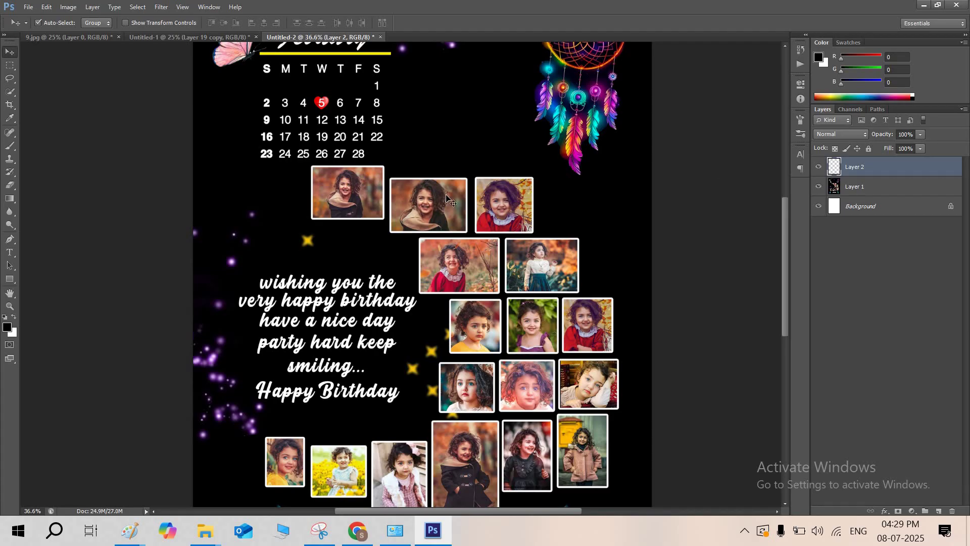
pyautogui.click(353, 201)
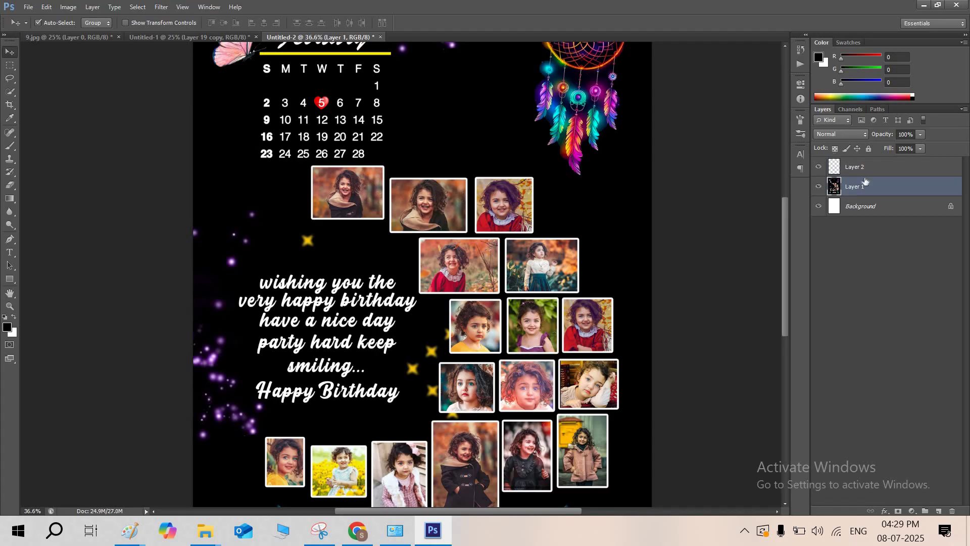
pyautogui.click(849, 168)
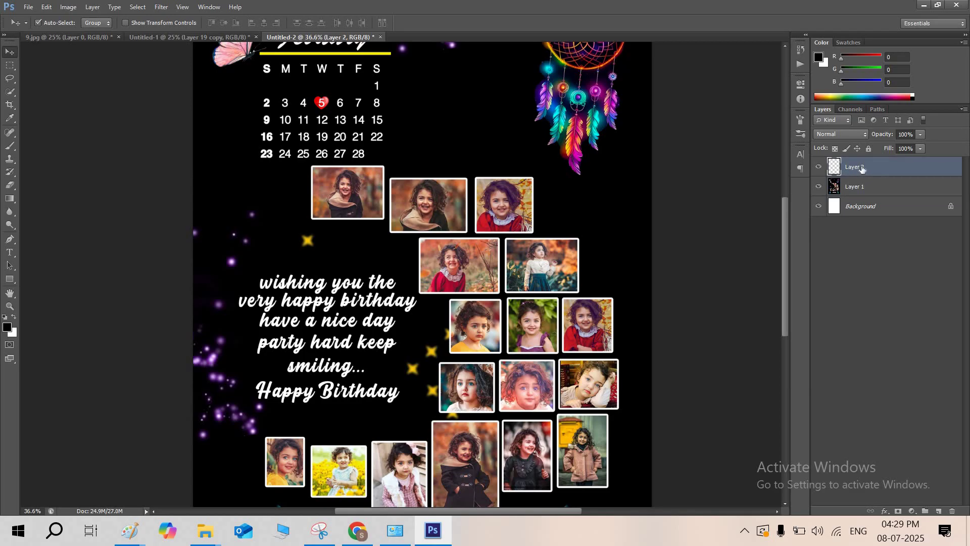
# Marquee-select the first photo below the calendar inside its frame and fill the selection with white on Layer 2.
pyautogui.click(10, 66)
pyautogui.moveTo(9, 69); pyautogui.dragTo(44, 59)
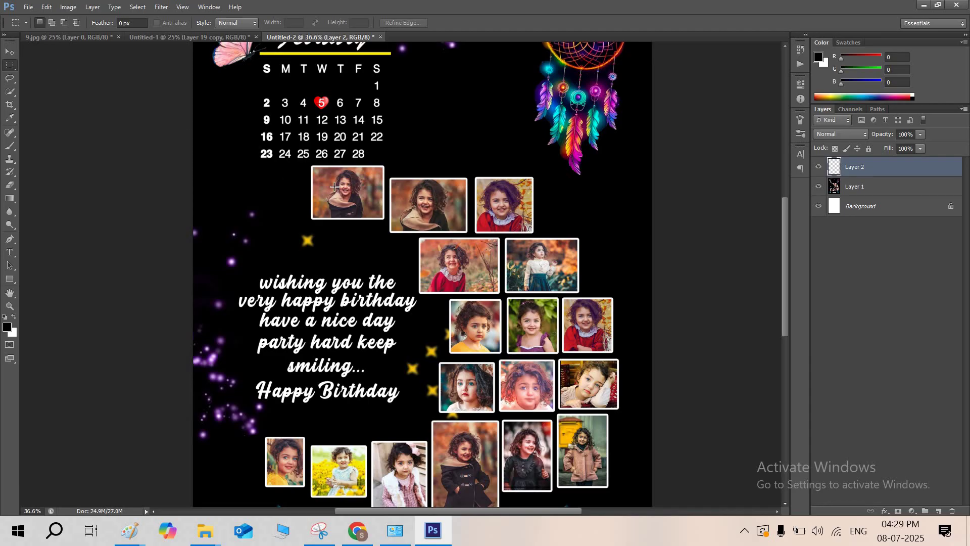
pyautogui.scroll(3, 335, 183)
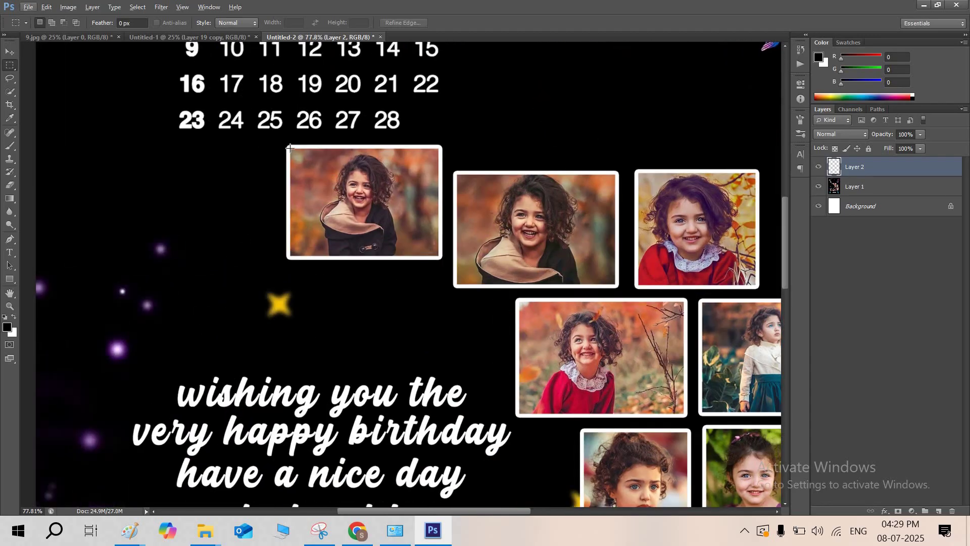
pyautogui.moveTo(290, 148); pyautogui.dragTo(438, 256)
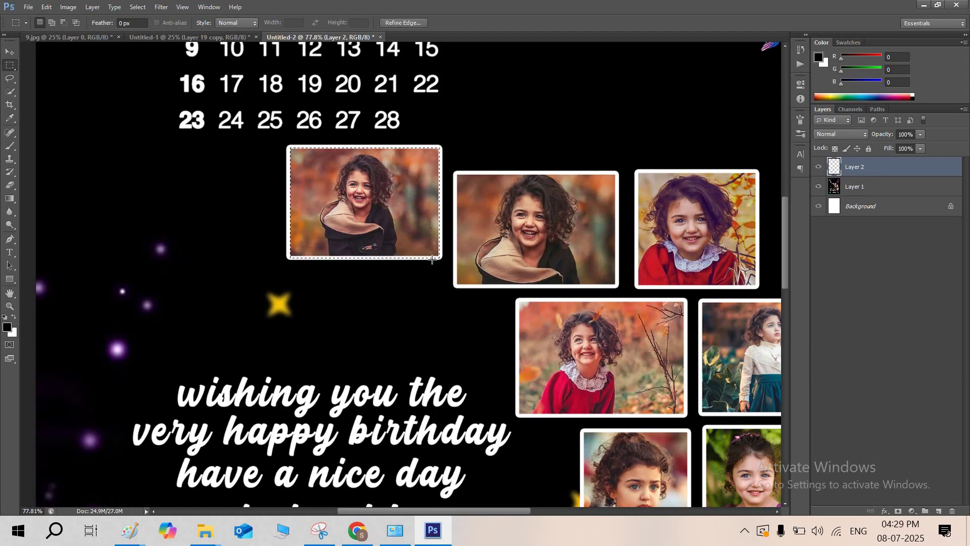
pyautogui.hotkey('alt', 'BackSpace')
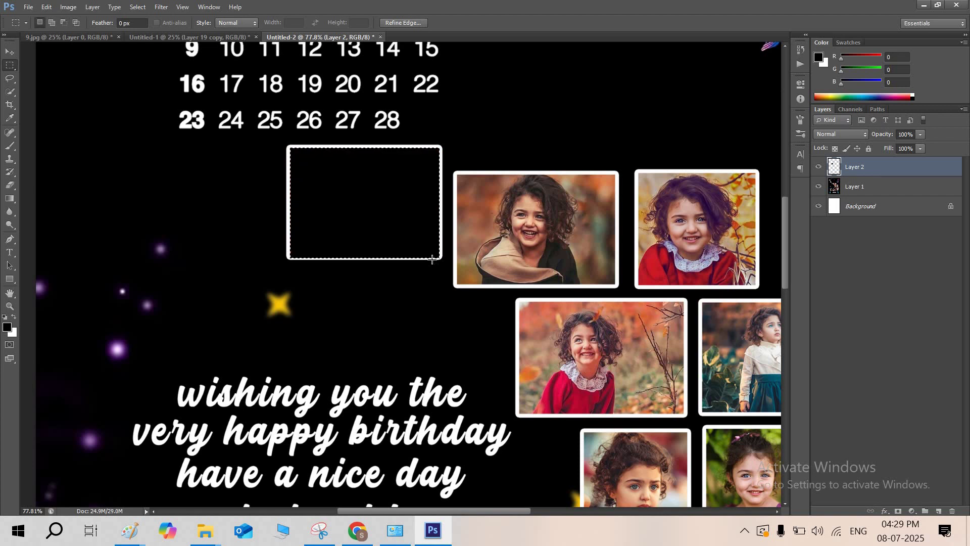
pyautogui.hotkey('ctrl', 'BackSpace')
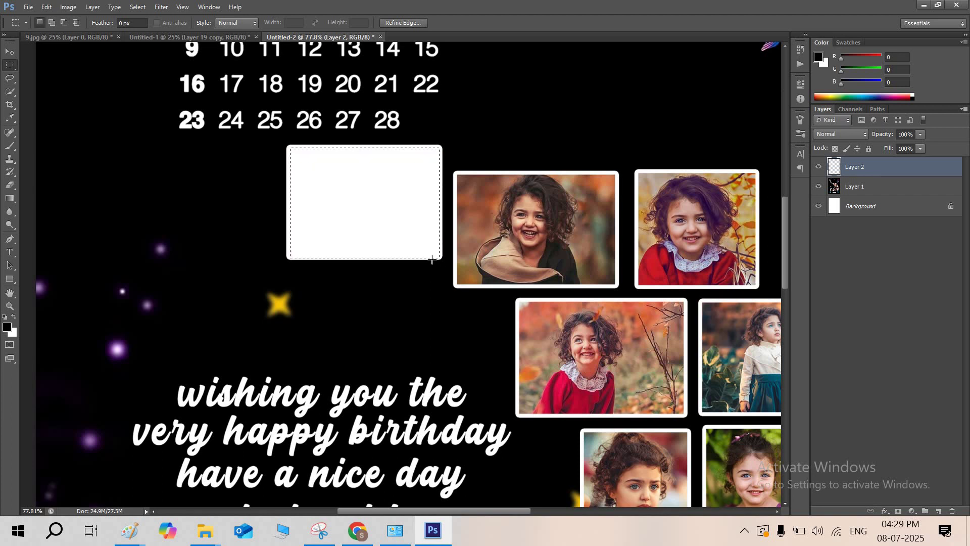
# Load the Layer 2 rectangle as a selection, refill it with the black foreground color and deselect.
pyautogui.hotkey('ctrl', 'd')
pyautogui.hotkey('alt', 'BackSpace')
pyautogui.hotkey('ctrl', 'z')
pyautogui.keyDown('ctrl'); pyautogui.click(836, 165); pyautogui.keyUp('ctrl')
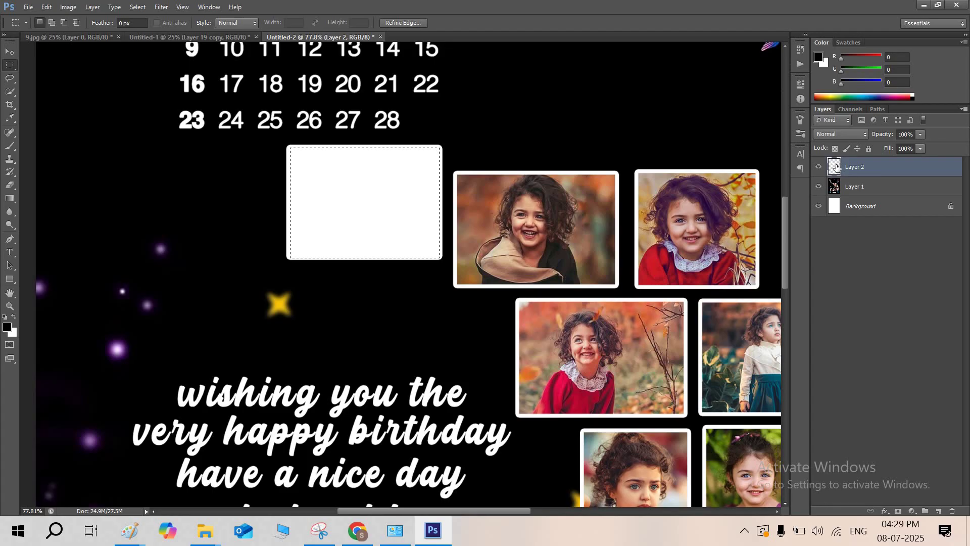
pyautogui.hotkey('alt', 'BackSpace')
pyautogui.hotkey('ctrl', 'd')
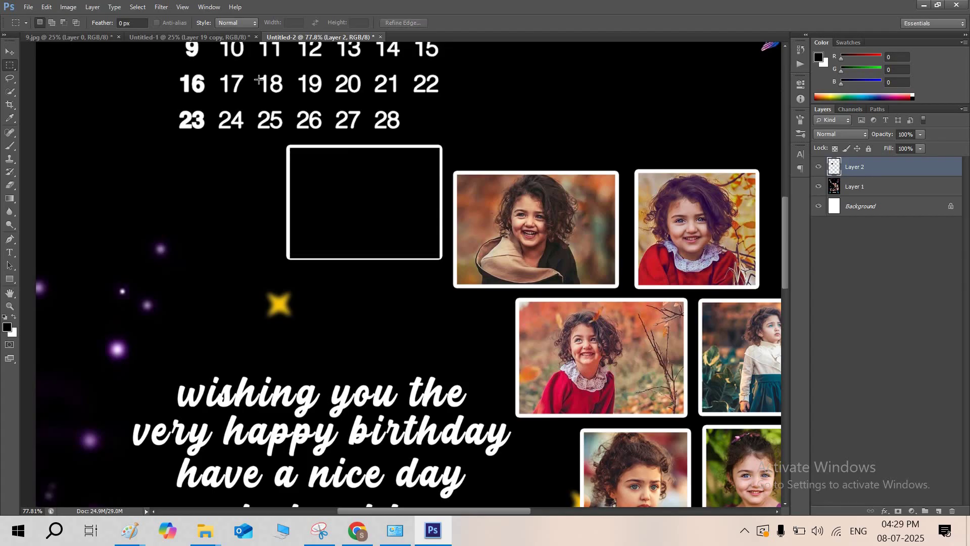
# Shift the black rectangle on Layer 2 slightly up and left over the first photo's white frame.
pyautogui.click(15, 49)
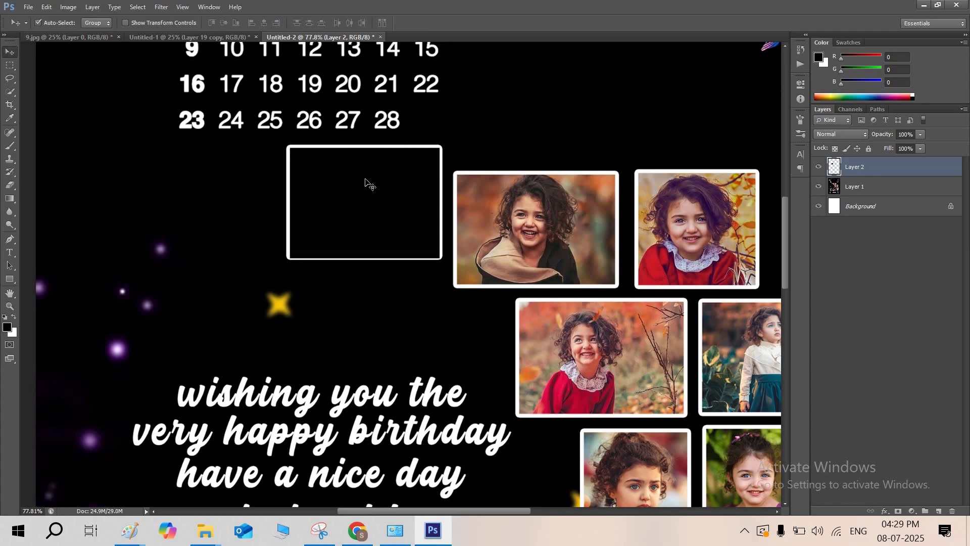
pyautogui.moveTo(269, 185); pyautogui.dragTo(363, 183)
pyautogui.press('Up')
pyautogui.press('Up')
pyautogui.press('Up')
pyautogui.press('Up')
pyautogui.press('Up')
pyautogui.press('Up')
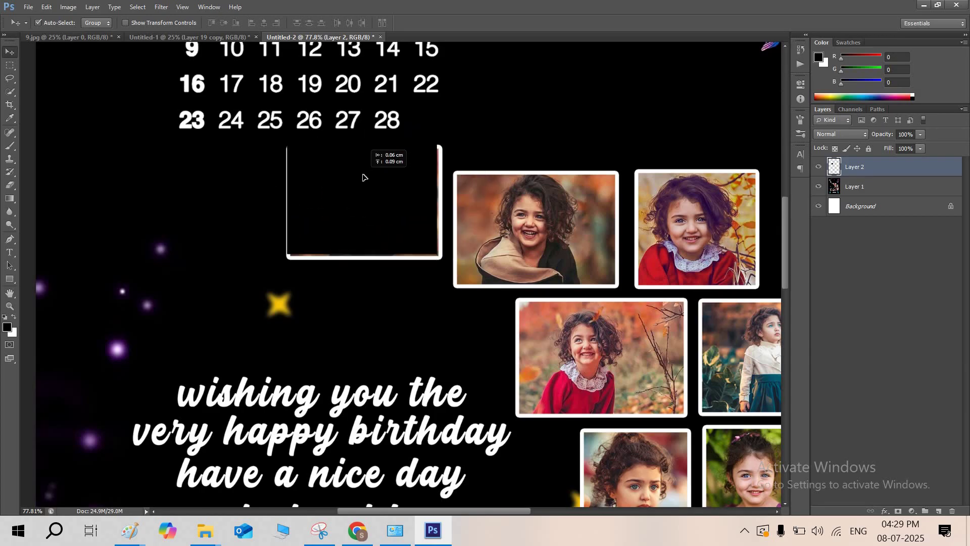
pyautogui.press('Down')
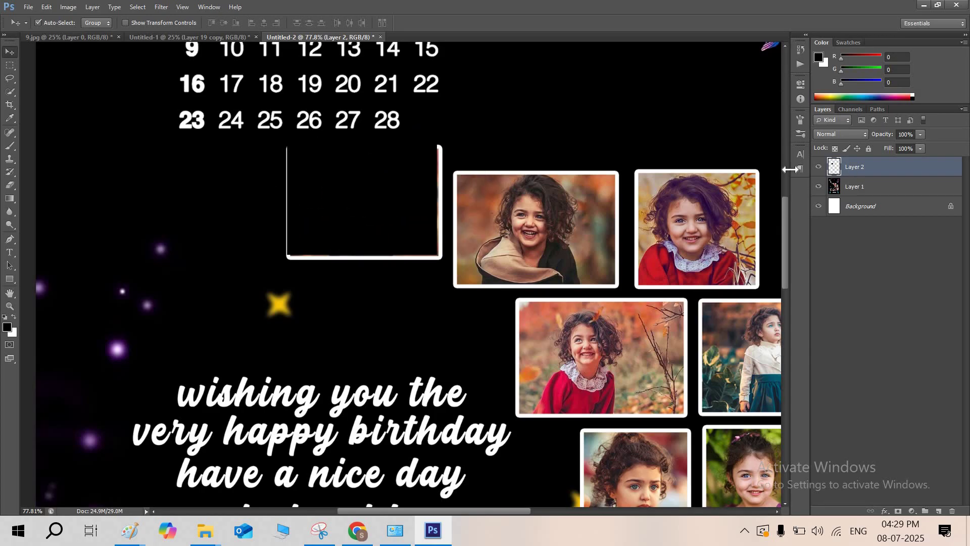
# Fill the Layer 2 rectangle with white and position it to cover the first photo inside its frame.
pyautogui.keyDown('ctrl'); pyautogui.click(835, 166); pyautogui.keyUp('ctrl')
pyautogui.hotkey('ctrl', 'BackSpace')
pyautogui.hotkey('ctrl', 'd')
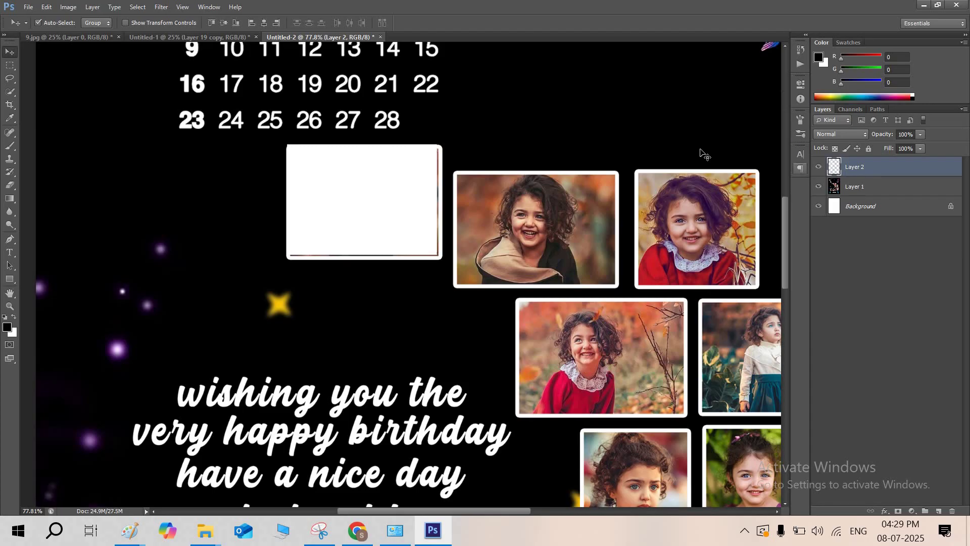
pyautogui.moveTo(357, 210); pyautogui.dragTo(396, 177)
pyautogui.scroll(2, 524, 232)
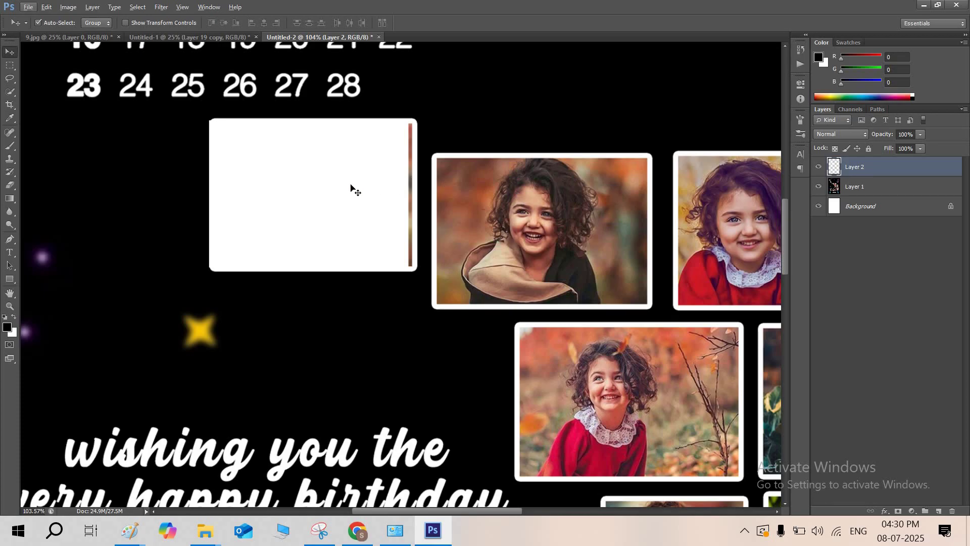
pyautogui.moveTo(351, 185)
pyautogui.mouseDown()
pyautogui.moveTo(371, 183)
pyautogui.moveTo(355, 184)
pyautogui.mouseUp()
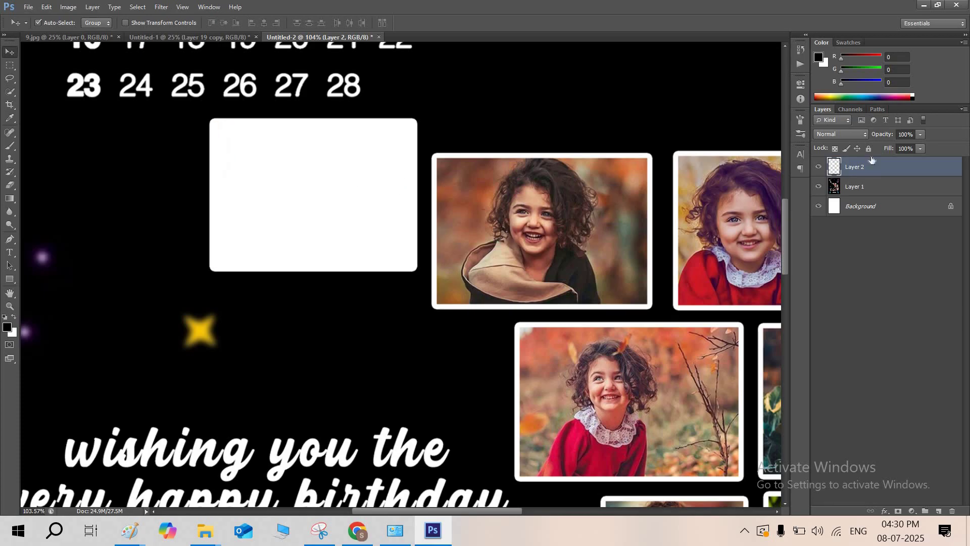
# Refill the Layer 2 rectangle with the black foreground color, deselect, and move it down off the first photo.
pyautogui.keyDown('ctrl'); pyautogui.click(834, 169); pyautogui.keyUp('ctrl')
pyautogui.press('Delete')
pyautogui.hotkey('ctrl', 'd')
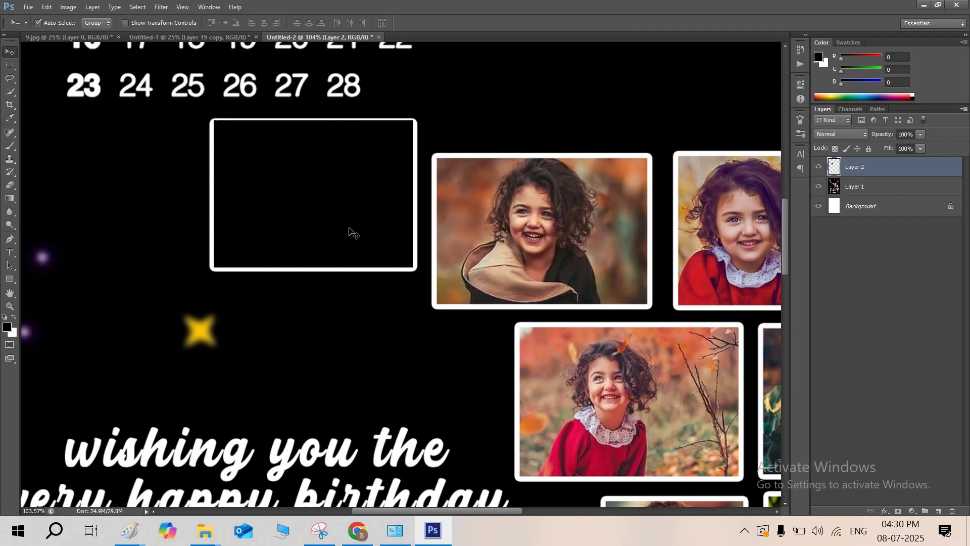
pyautogui.scroll(2, 359, 218)
pyautogui.moveTo(360, 200); pyautogui.dragTo(392, 323)
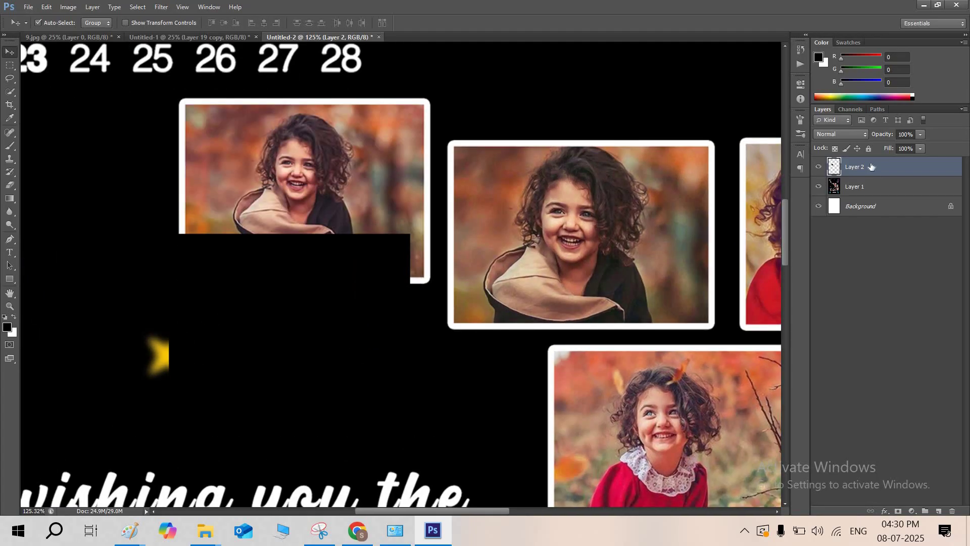
# Add a white 10 px outside Stroke layer style to the black rectangle on Layer 2.
pyautogui.click(884, 511)
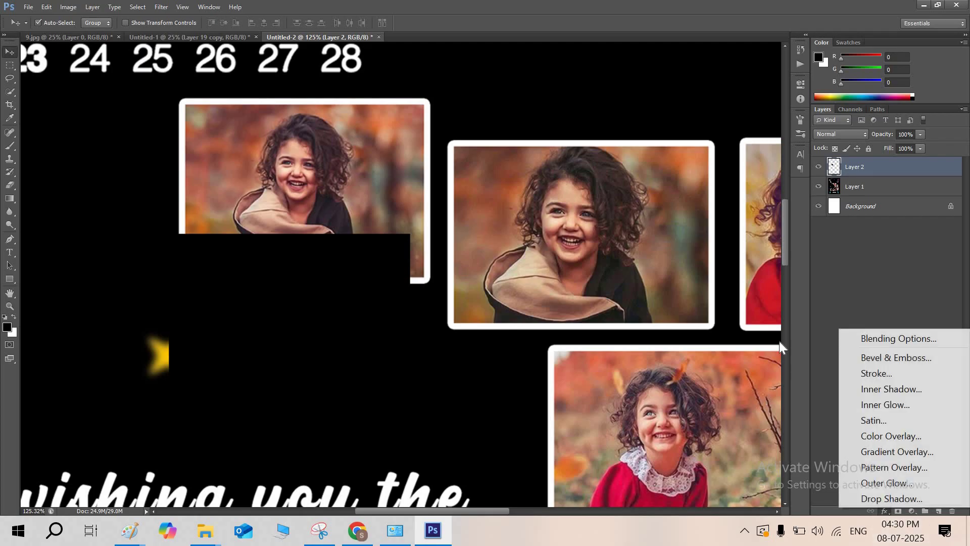
pyautogui.click(883, 370)
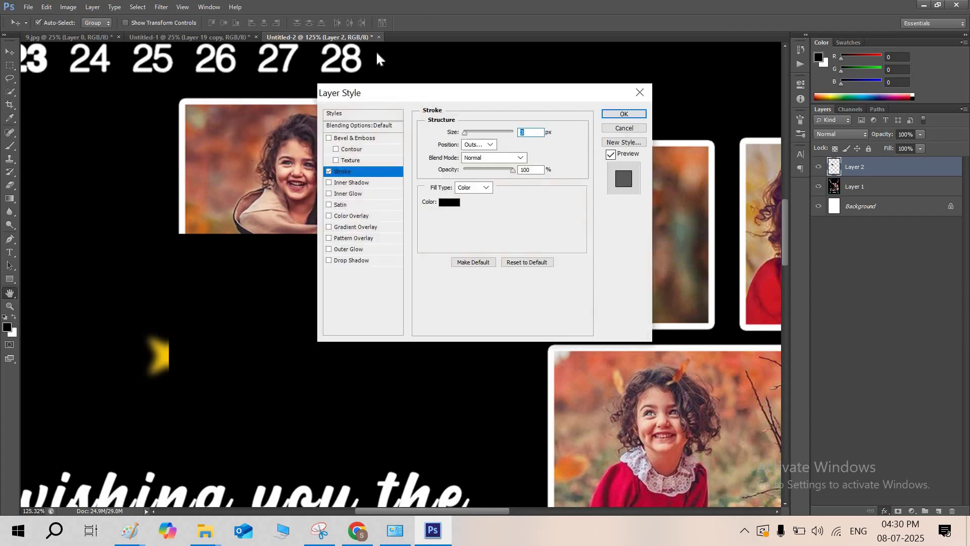
pyautogui.click(450, 204)
pyautogui.moveTo(359, 160); pyautogui.dragTo(326, 135)
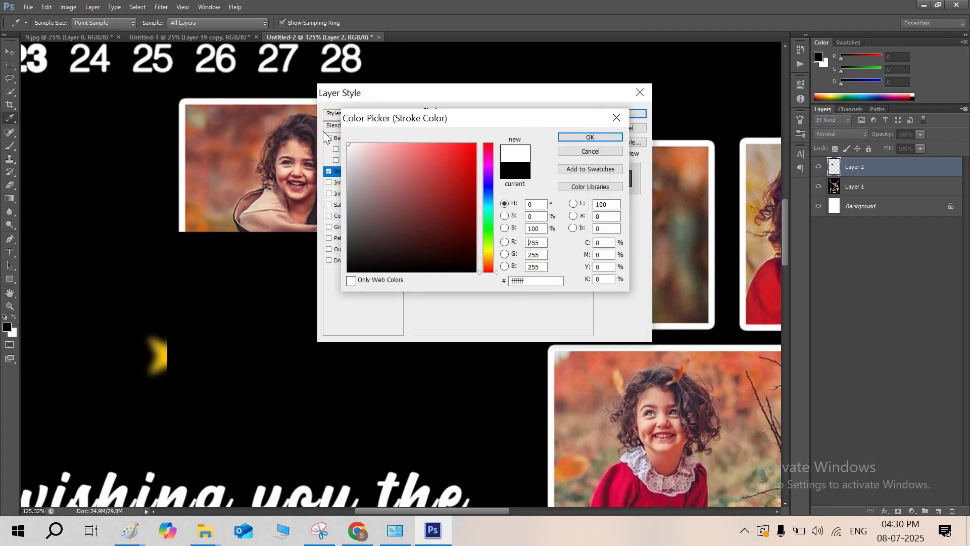
pyautogui.click(607, 137)
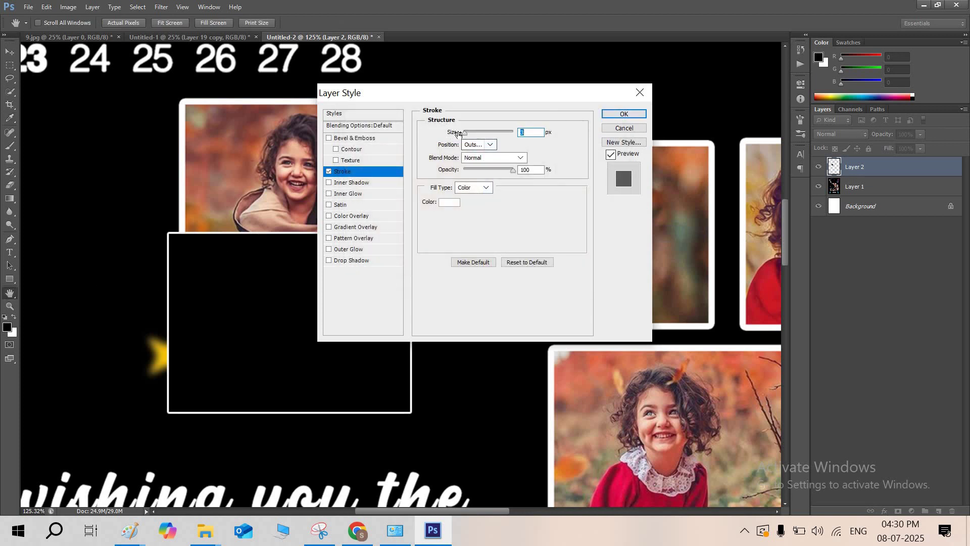
pyautogui.moveTo(463, 133)
pyautogui.mouseDown()
pyautogui.moveTo(473, 135)
pyautogui.moveTo(469, 161)
pyautogui.mouseUp()
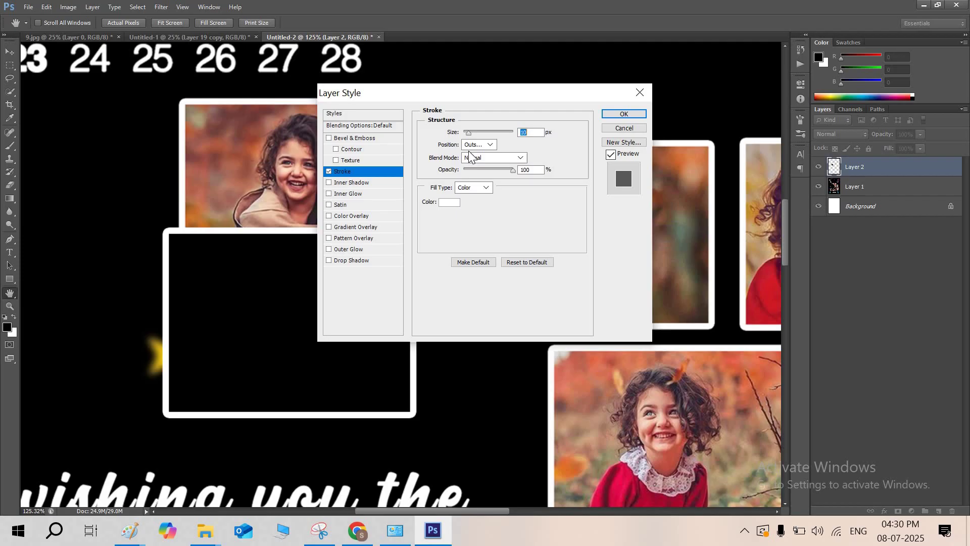
pyautogui.click(621, 116)
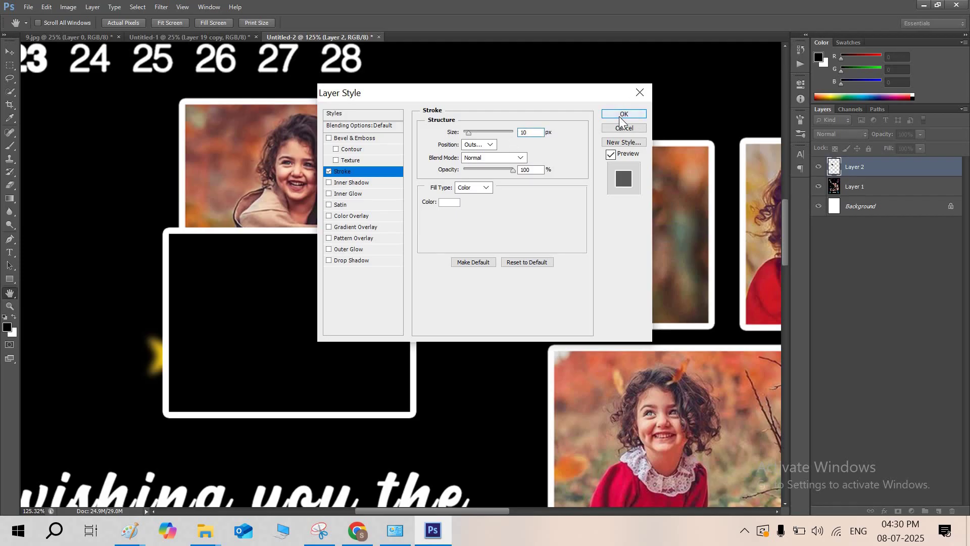
# Move the stroked rectangle on Layer 2 back over the first photo and nudge it left to match its frame.
pyautogui.moveTo(253, 356); pyautogui.dragTo(257, 177)
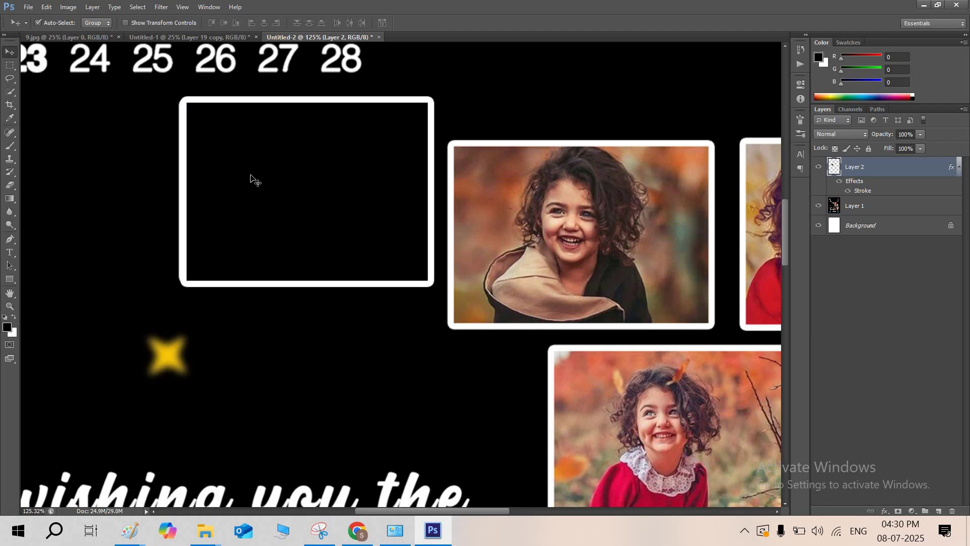
pyautogui.press('Left')
pyautogui.press('Left')
pyautogui.hotkey('ctrl', '0')
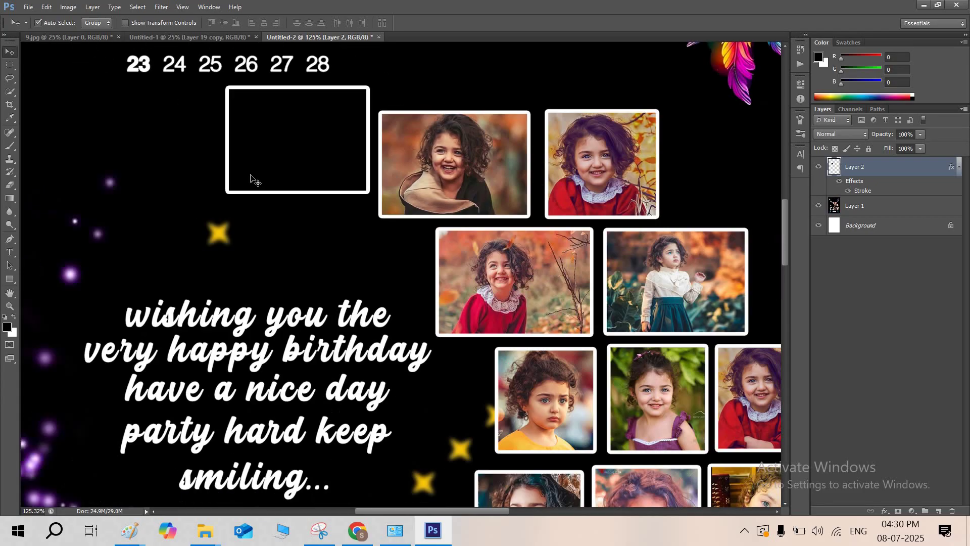
pyautogui.scroll(2, 384, 193)
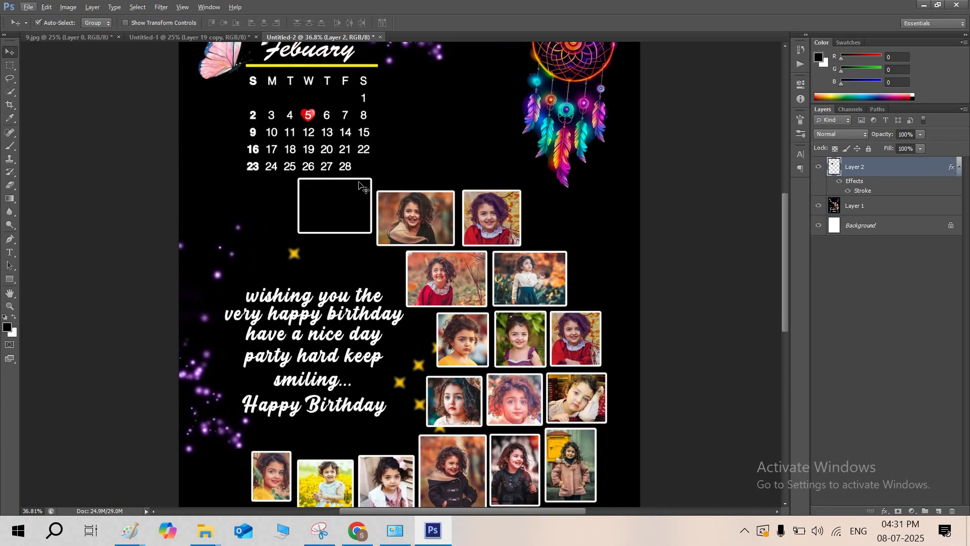
pyautogui.scroll(1, 350, 199)
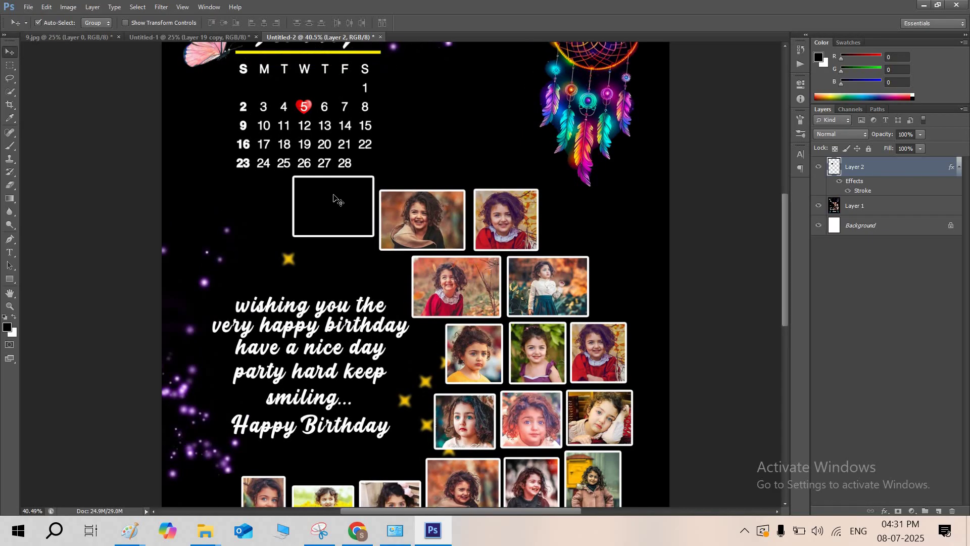
# Duplicate the Layer 2 placeholder and position the copy over the second photo in the top row.
pyautogui.hotkey('ctrl', 'j')
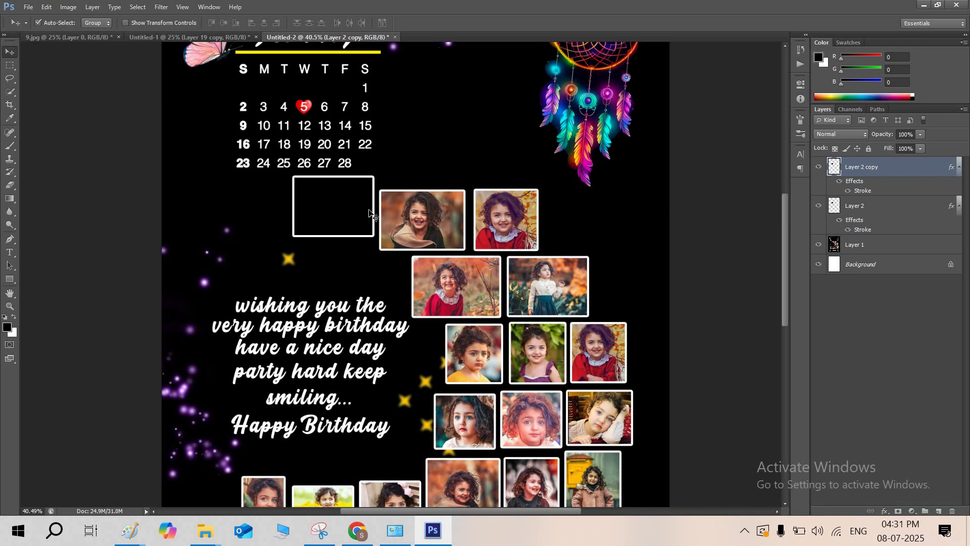
pyautogui.moveTo(393, 221)
pyautogui.mouseDown()
pyautogui.moveTo(448, 223)
pyautogui.moveTo(435, 228)
pyautogui.mouseUp()
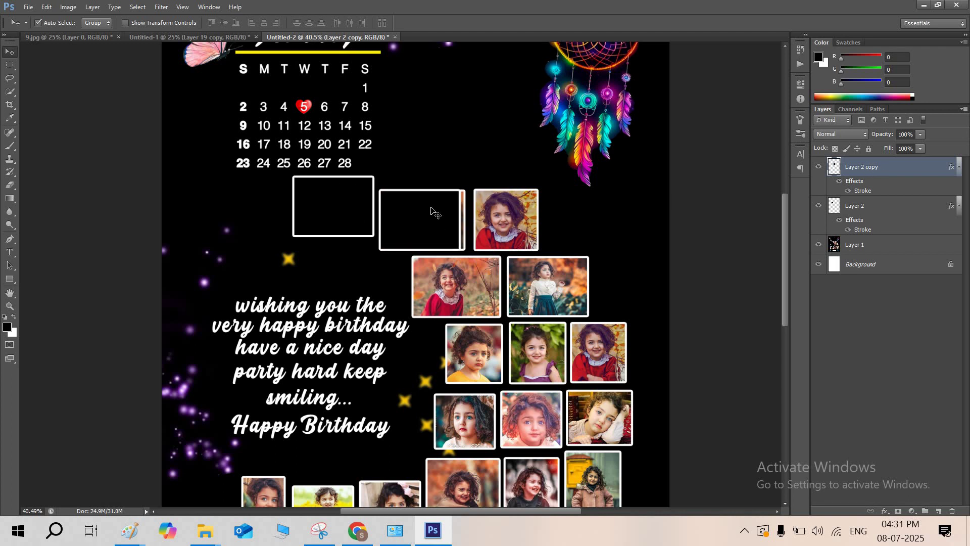
pyautogui.press('Right')
pyautogui.press('Right')
pyautogui.press('Right')
pyautogui.press('Right')
pyautogui.press('Right')
pyautogui.press('Right')
pyautogui.press('Right')
pyautogui.press('Right')
pyautogui.press('Right')
pyautogui.press('Right')
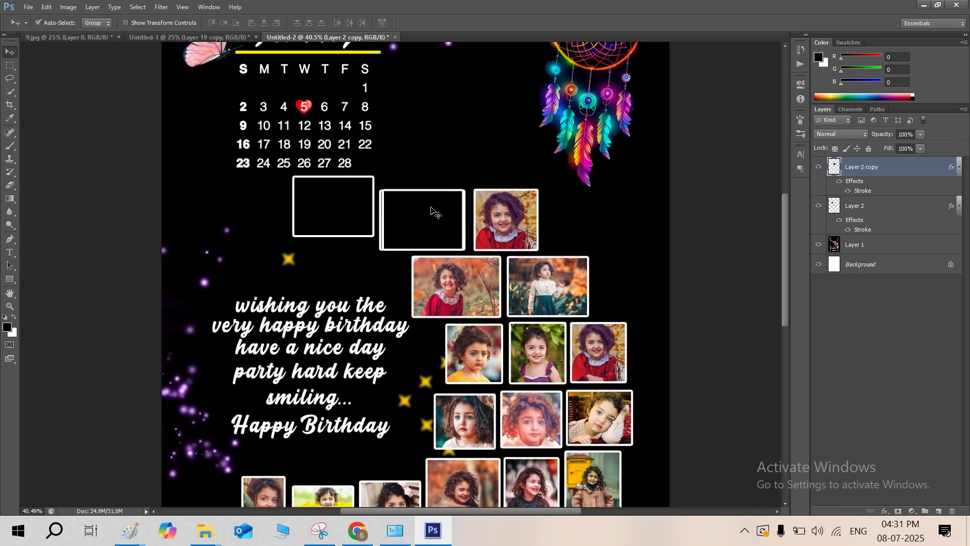
pyautogui.press('Left')
pyautogui.press('Left')
pyautogui.press('Left')
pyautogui.press('Left')
pyautogui.press('Left')
# Stretch the second placeholder's left edge to about 3.31 cm wide so it covers the second photo's frame.
pyautogui.scroll(4, 440, 250)
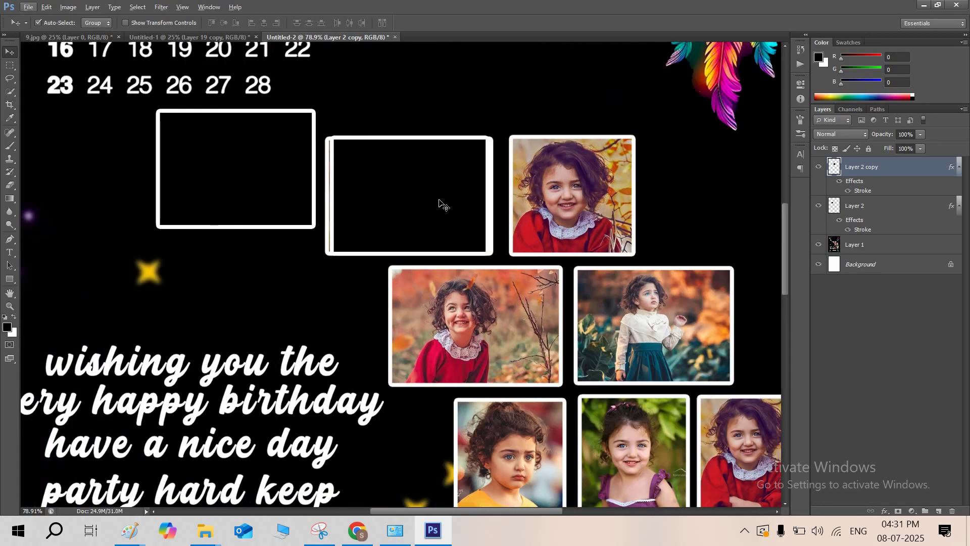
pyautogui.hotkey('ctrl', 't')
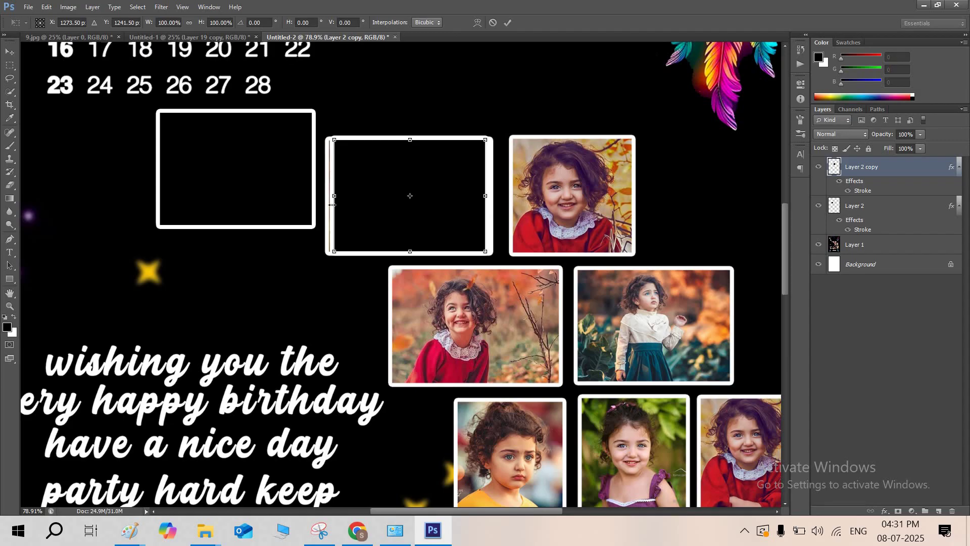
pyautogui.moveTo(331, 206); pyautogui.dragTo(327, 206)
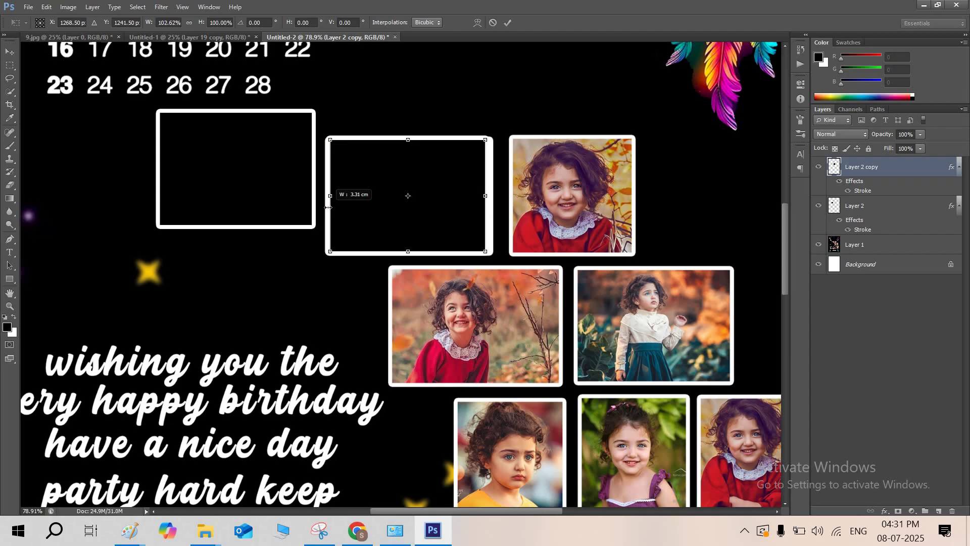
pyautogui.click(510, 24)
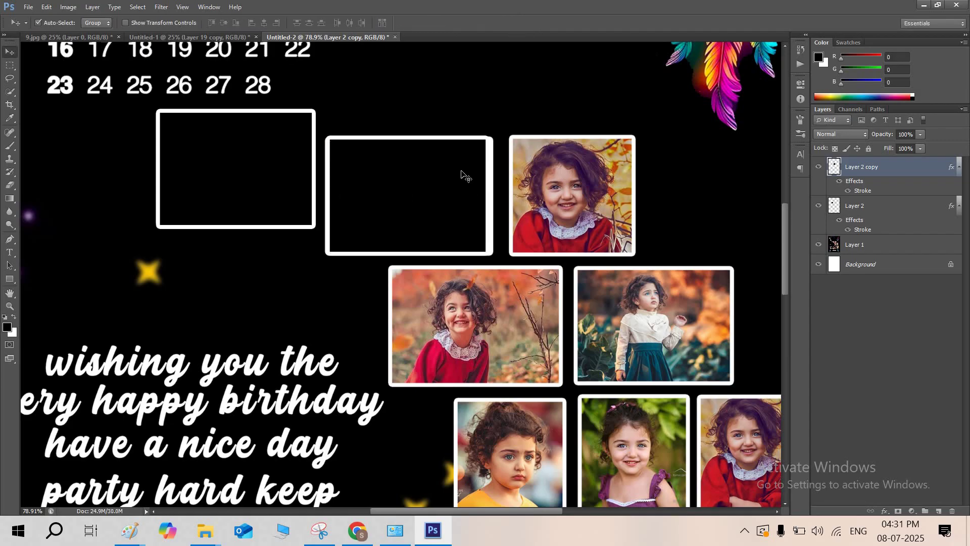
# Copy the second placeholder onto the third photo in the top row and narrow it to about 2.46 cm.
pyautogui.scroll(-3, 461, 174)
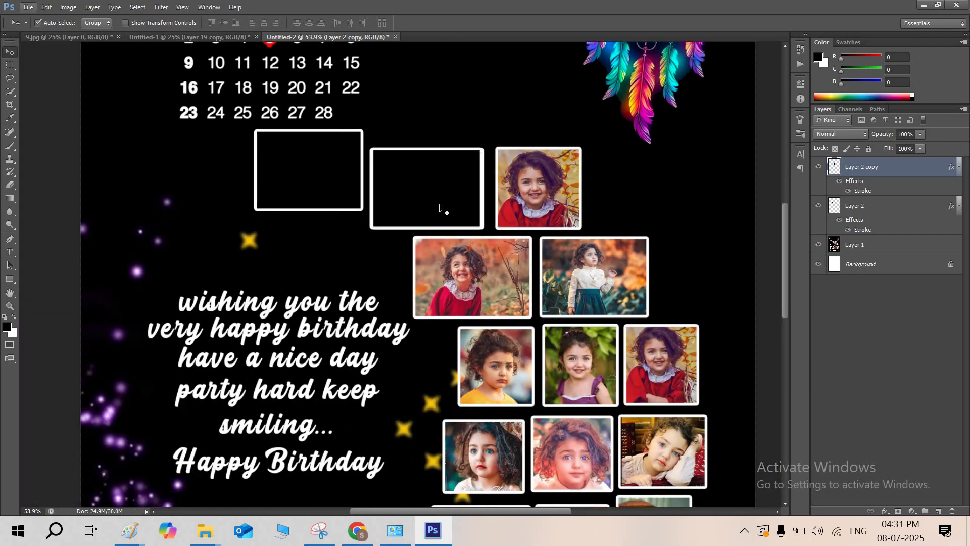
pyautogui.scroll(-2, 480, 150)
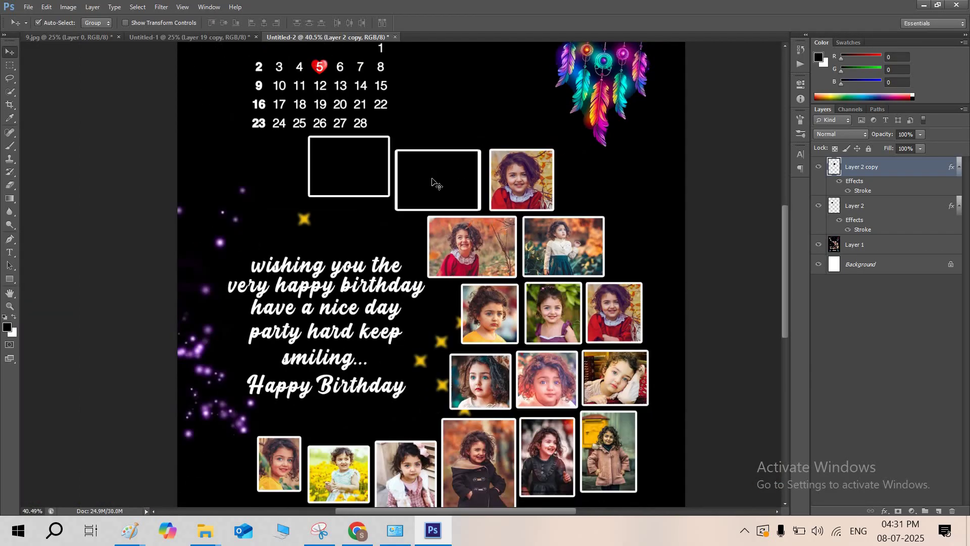
pyautogui.moveTo(433, 182); pyautogui.dragTo(549, 181)
pyautogui.hotkey('ctrl', 't')
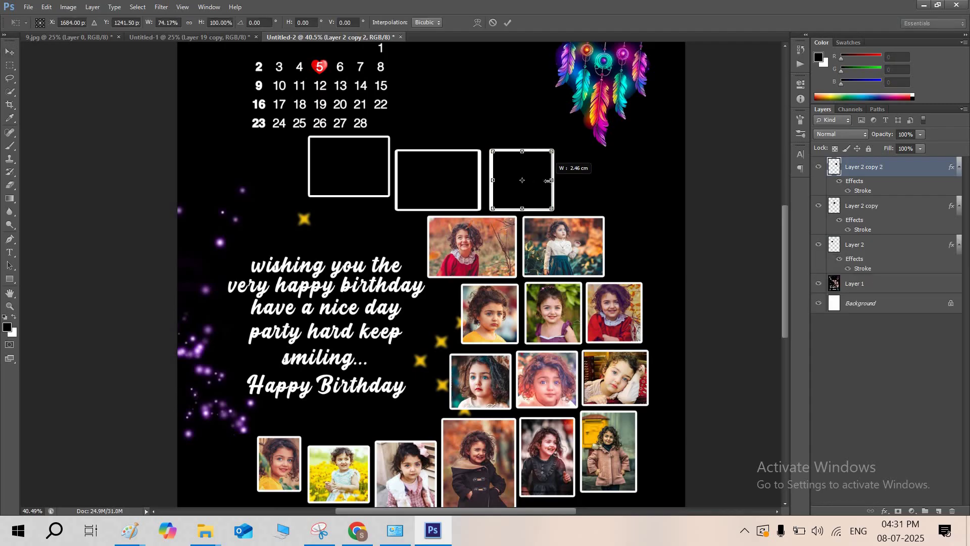
pyautogui.click(508, 22)
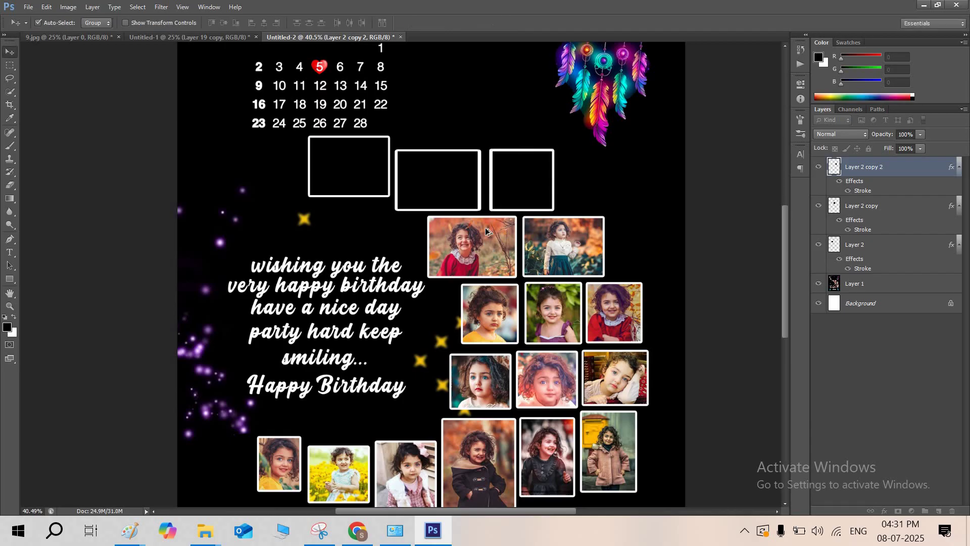
# Copy the third placeholder onto the first photo of the second row and widen it to about 154% of its width.
pyautogui.scroll(1, 488, 227)
pyautogui.scroll(1, 530, 166)
pyautogui.scroll(-2, 523, 178)
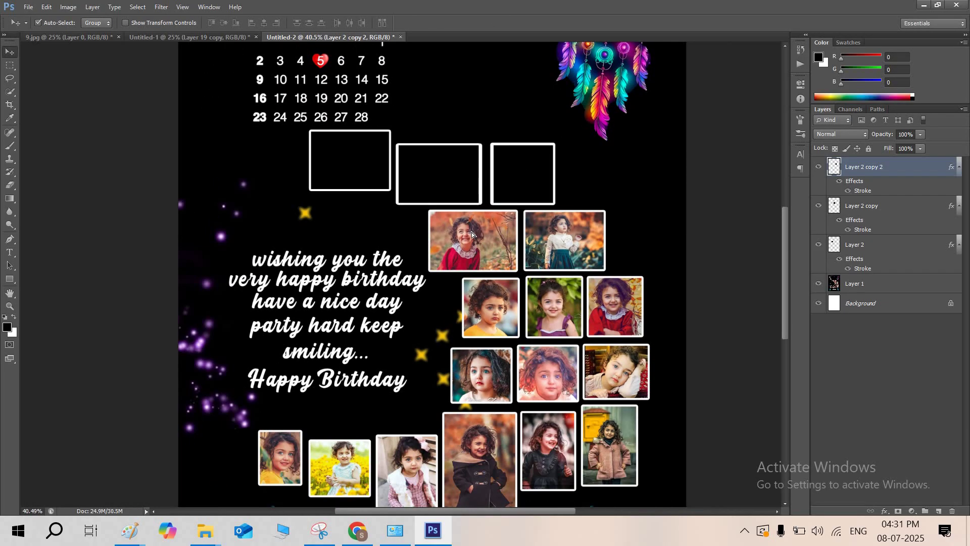
pyautogui.moveTo(471, 234); pyautogui.dragTo(510, 239)
pyautogui.hotkey('ctrl', 't')
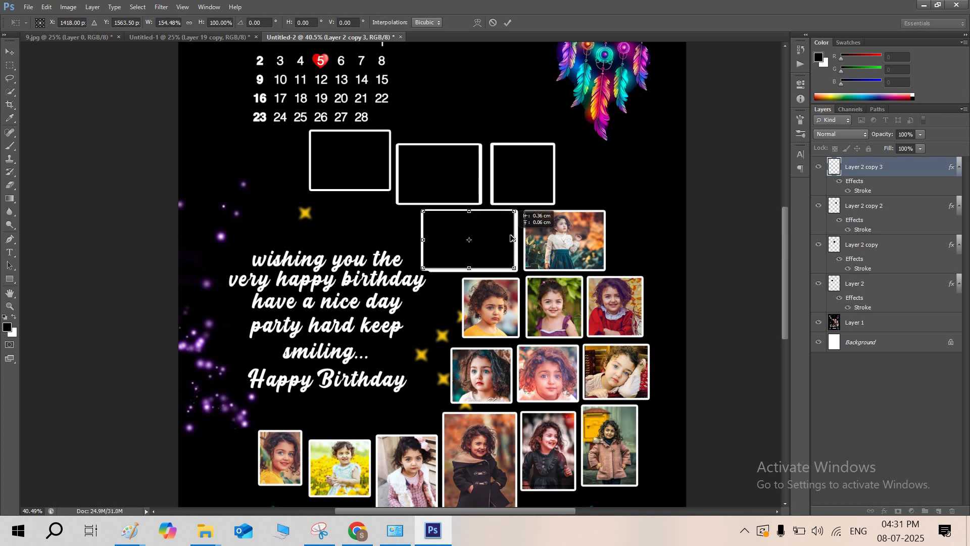
pyautogui.click(507, 22)
# Realign the second row's first placeholder with its photo frame and narrow it from the left to about 3.51 cm.
pyautogui.scroll(3, 481, 202)
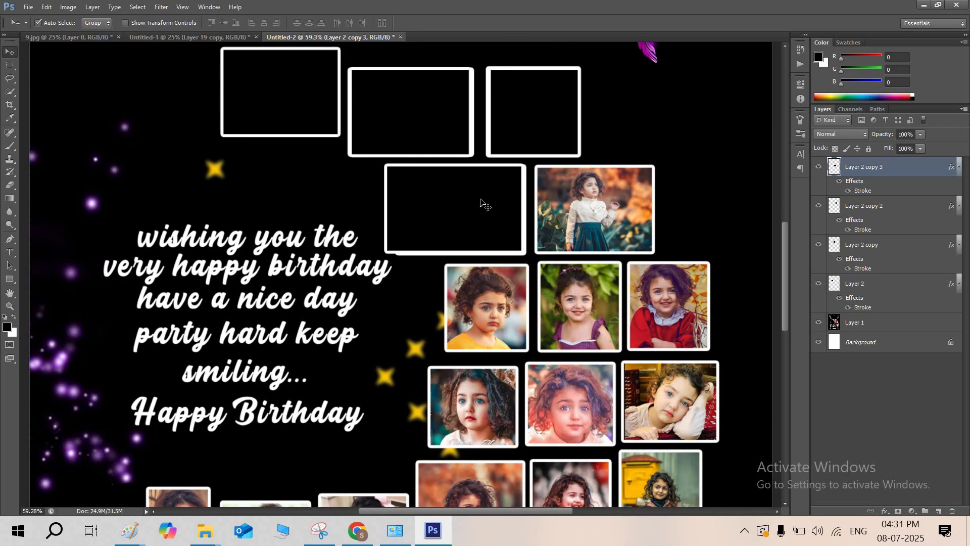
pyautogui.moveTo(480, 202); pyautogui.dragTo(481, 204)
pyautogui.hotkey('ctrl', 't')
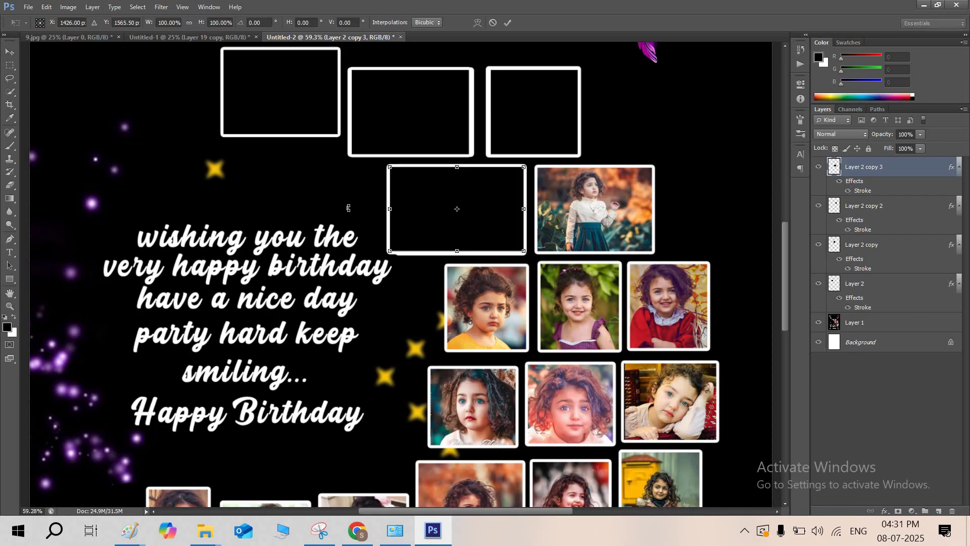
pyautogui.moveTo(394, 213); pyautogui.dragTo(403, 212)
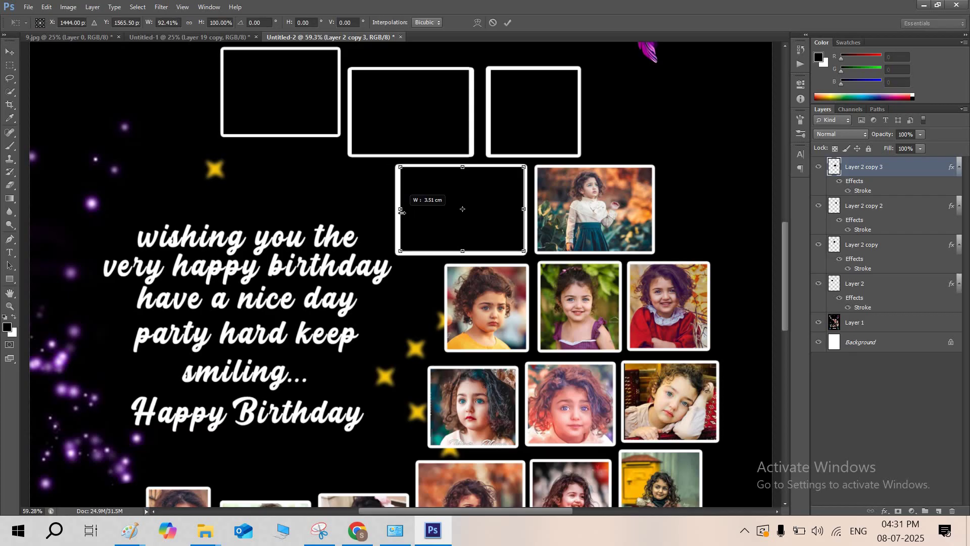
pyautogui.click(509, 22)
# Duplicate the placeholder onto the second photo of the second row and resize it to match that frame.
pyautogui.scroll(-3, 464, 278)
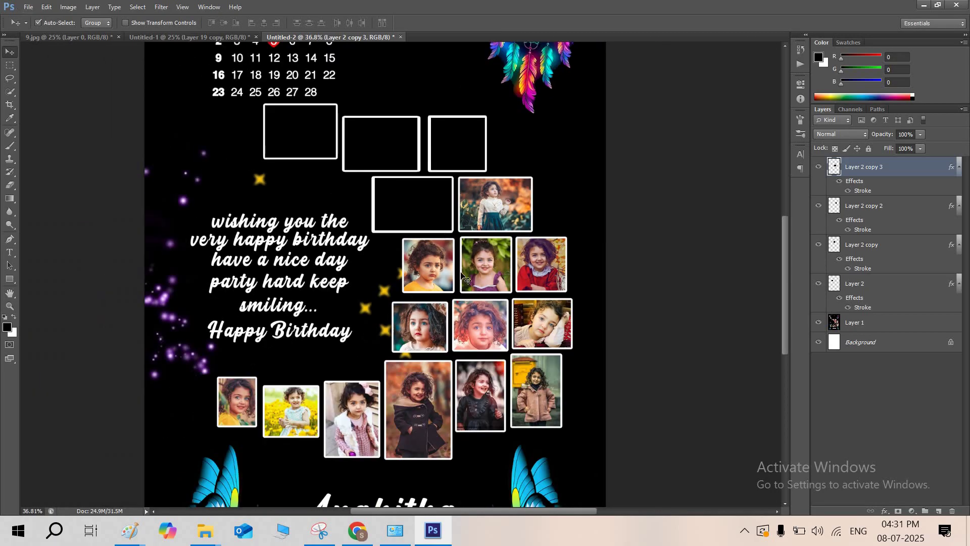
pyautogui.scroll(1, 464, 278)
pyautogui.moveTo(510, 186); pyautogui.dragTo(548, 190)
pyautogui.hotkey('ctrl', 'j')
pyautogui.hotkey('ctrl', 't')
pyautogui.click(507, 22)
# Copy the placeholder onto the first photo of the third row and narrow it to about 2.28 cm.
pyautogui.scroll(-2, 488, 276)
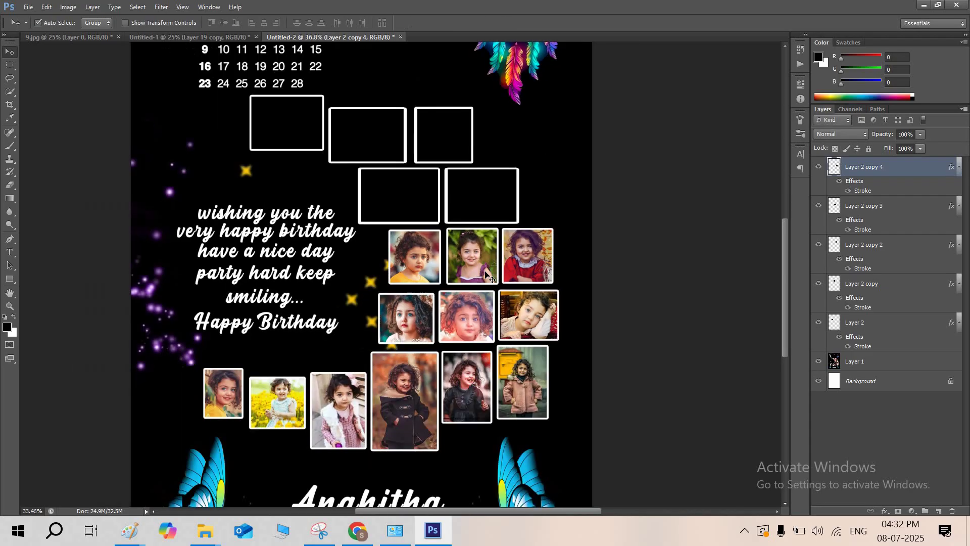
pyautogui.scroll(2, 488, 275)
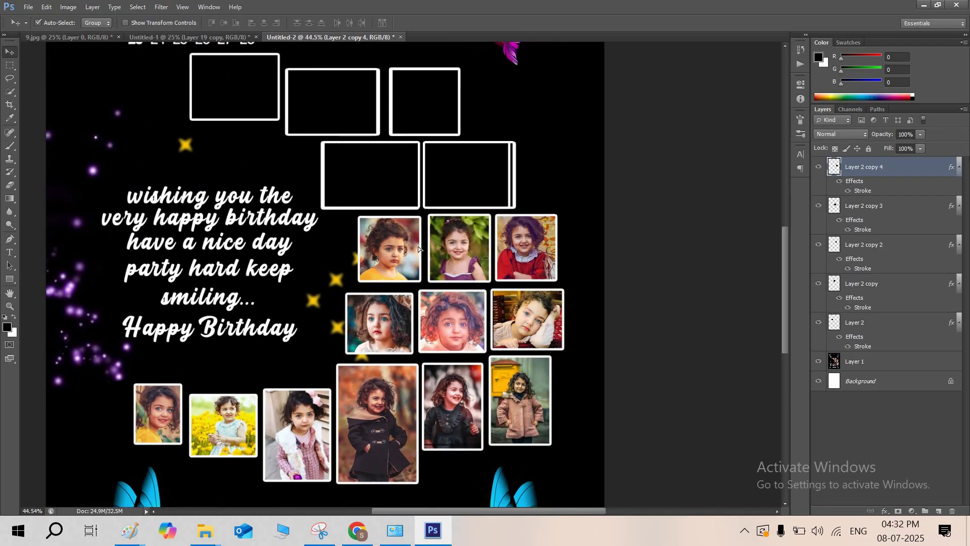
pyautogui.moveTo(470, 185); pyautogui.dragTo(358, 251)
pyautogui.hotkey('ctrl', 'j')
pyautogui.hotkey('ctrl', 't')
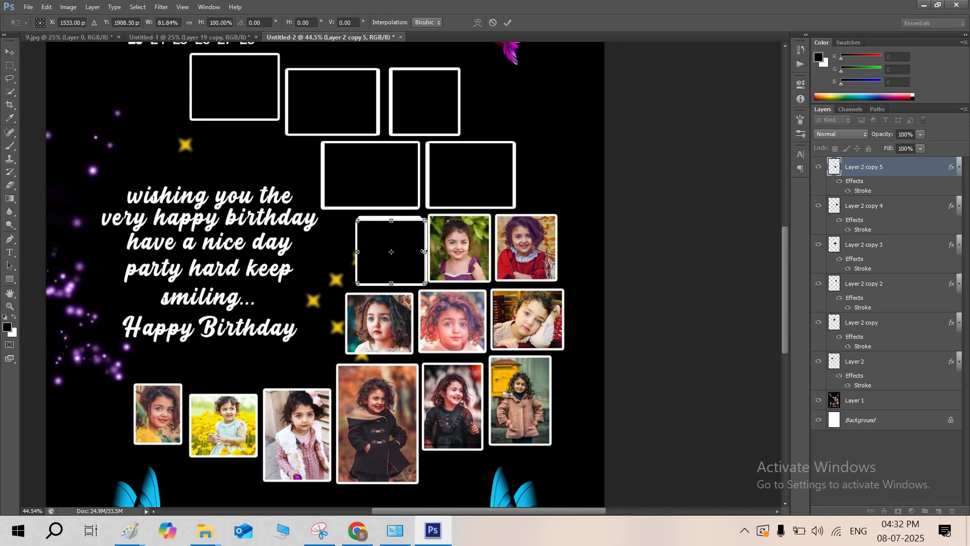
pyautogui.moveTo(423, 251); pyautogui.dragTo(417, 251)
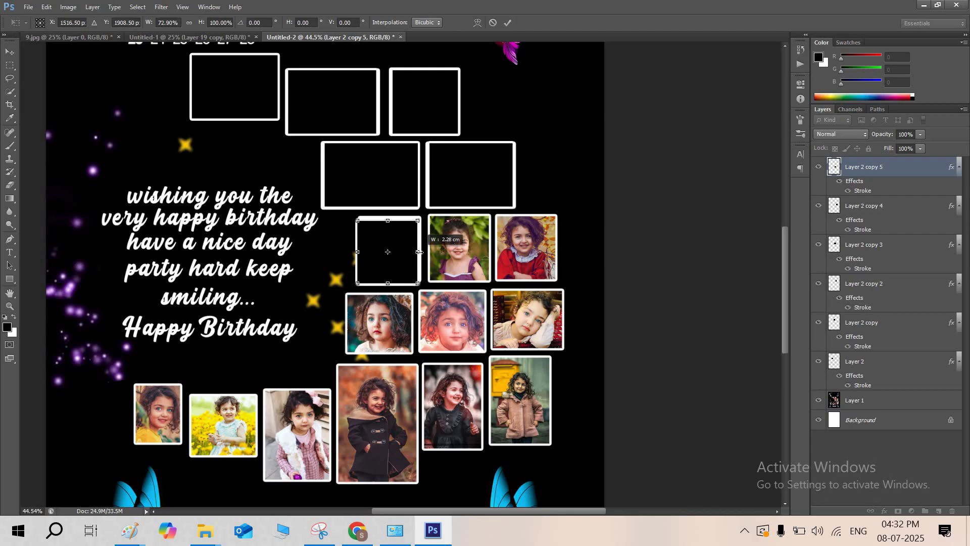
pyautogui.click(507, 22)
# Shift and nudge the third row's first placeholder until it lines up with its photo frame.
pyautogui.scroll(2, 352, 365)
pyautogui.moveTo(389, 216); pyautogui.dragTo(389, 218)
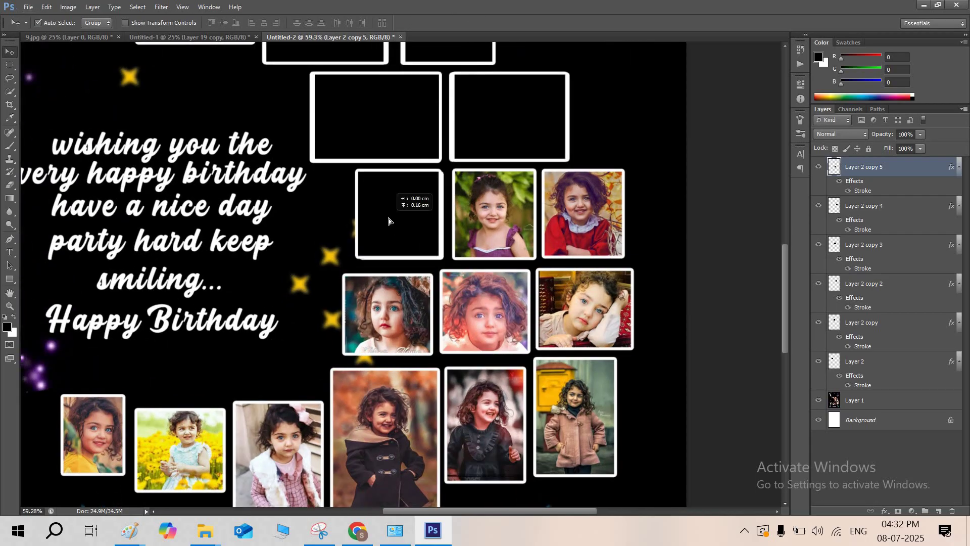
pyautogui.press('Down')
pyautogui.press('Down')
pyautogui.press('Down')
pyautogui.press('Down')
pyautogui.press('Down')
pyautogui.press('Right')
pyautogui.press('Right')
pyautogui.press('Right')
pyautogui.press('Right')
pyautogui.press('Right')
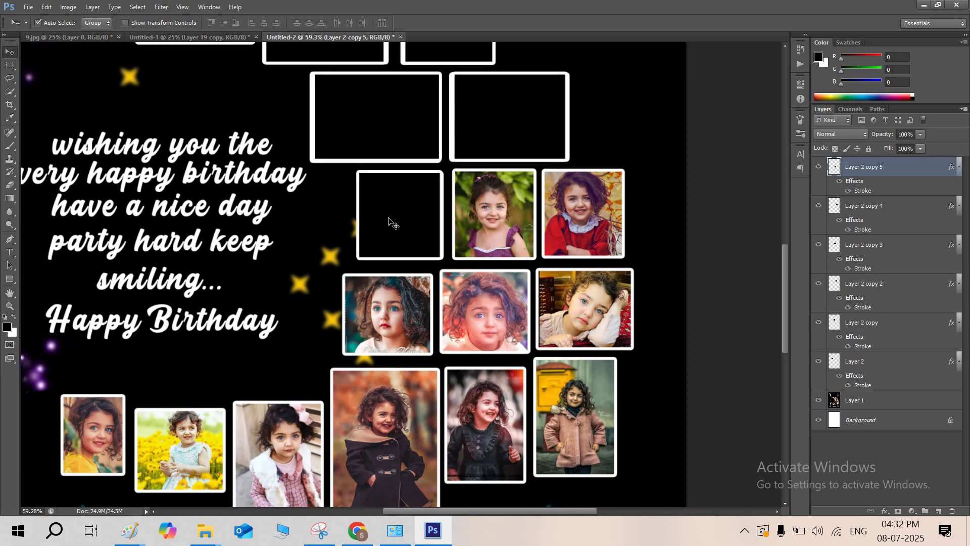
# Duplicate the third row's first placeholder onto the second photo of that row and nudge it into line with the frame.
pyautogui.scroll(-3, 390, 225)
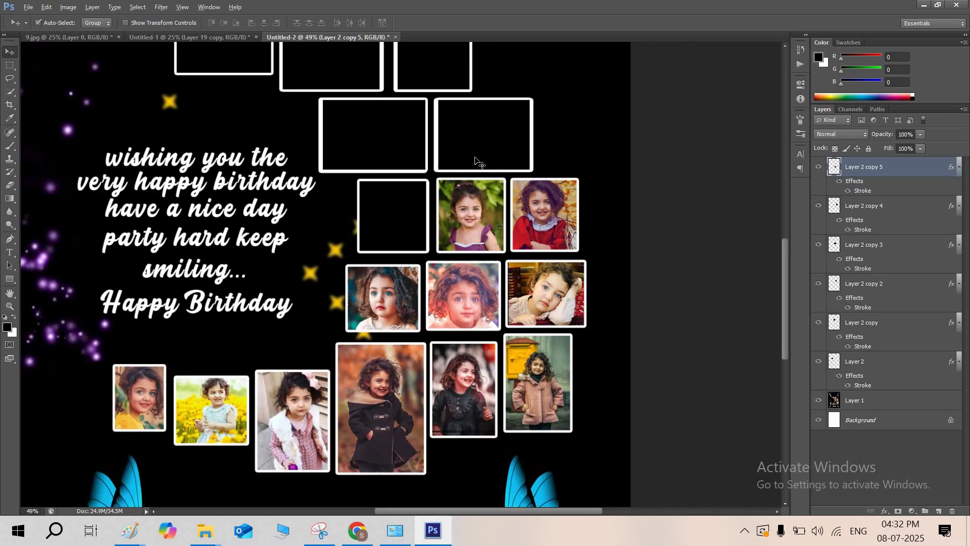
pyautogui.scroll(2, 394, 240)
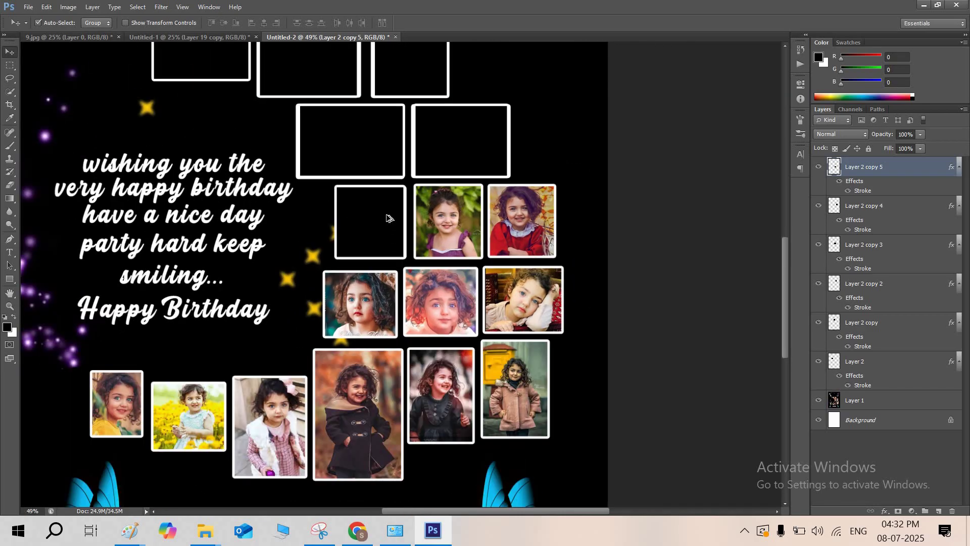
pyautogui.moveTo(390, 218); pyautogui.dragTo(465, 223)
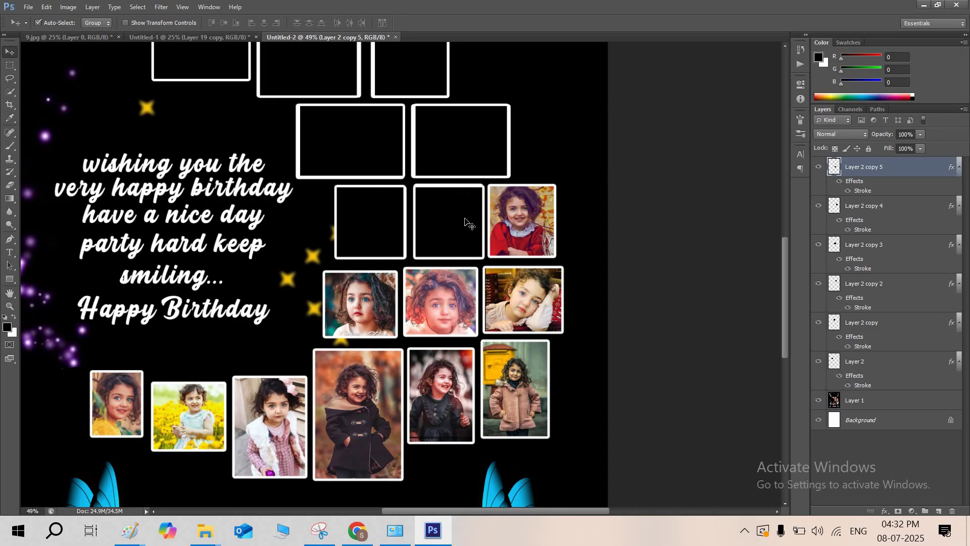
pyautogui.hotkey('ctrl', 'j')
pyautogui.press('Right')
pyautogui.press('Down')
pyautogui.press('Down')
pyautogui.press('Left')
pyautogui.press('Left')
pyautogui.press('Left')
pyautogui.press('Left')
pyautogui.press('Left')
pyautogui.press('Left')
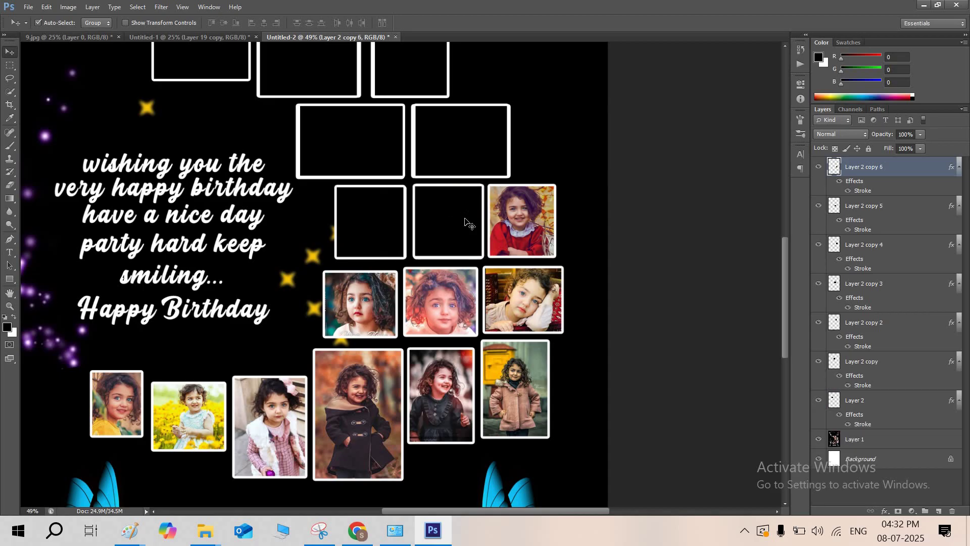
# Duplicate the placeholder onto the third photo of the third row, covering it completely.
pyautogui.scroll(-1, 174, 124)
pyautogui.scroll(1, 376, 184)
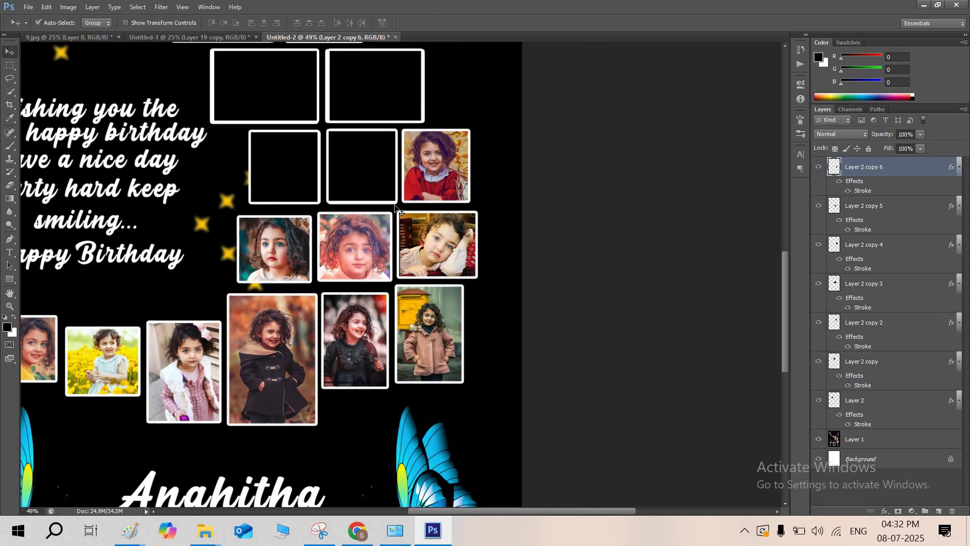
pyautogui.moveTo(399, 171); pyautogui.dragTo(447, 174)
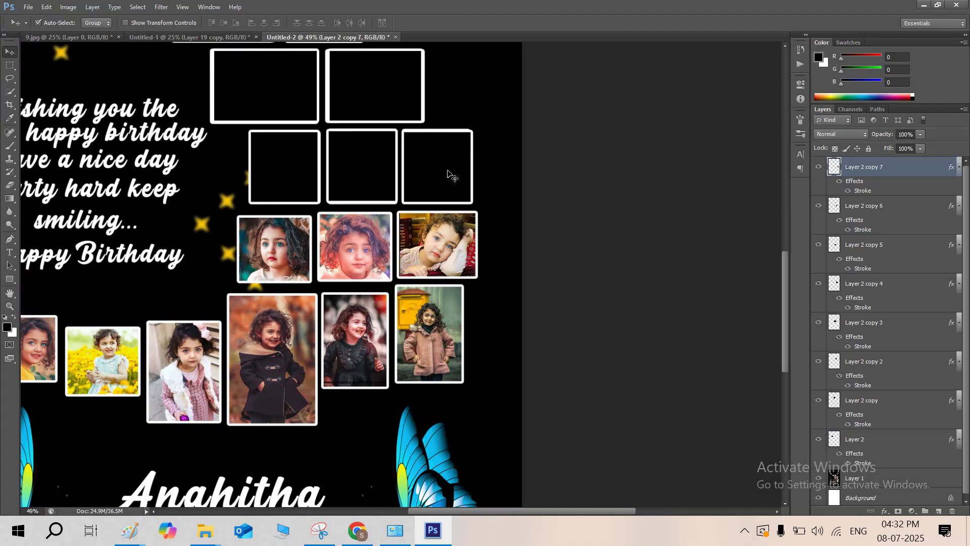
# Copy the third row's first placeholder onto the fourth row's first photo and resize it to about 2.49 cm wide and 88% height.
pyautogui.scroll(-2, 450, 169)
pyautogui.scroll(1, 345, 151)
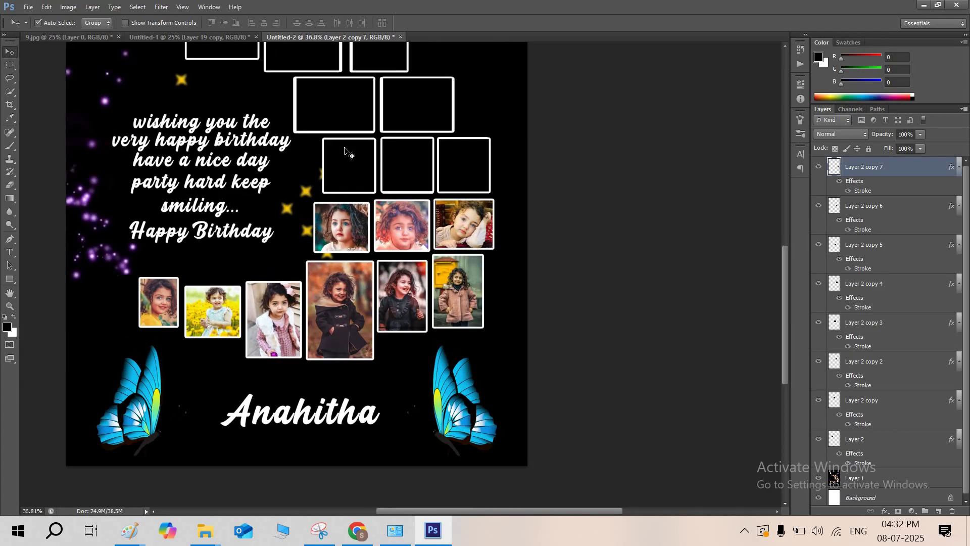
pyautogui.click(362, 158)
pyautogui.moveTo(349, 218); pyautogui.dragTo(351, 220)
pyautogui.hotkey('ctrl', 'j')
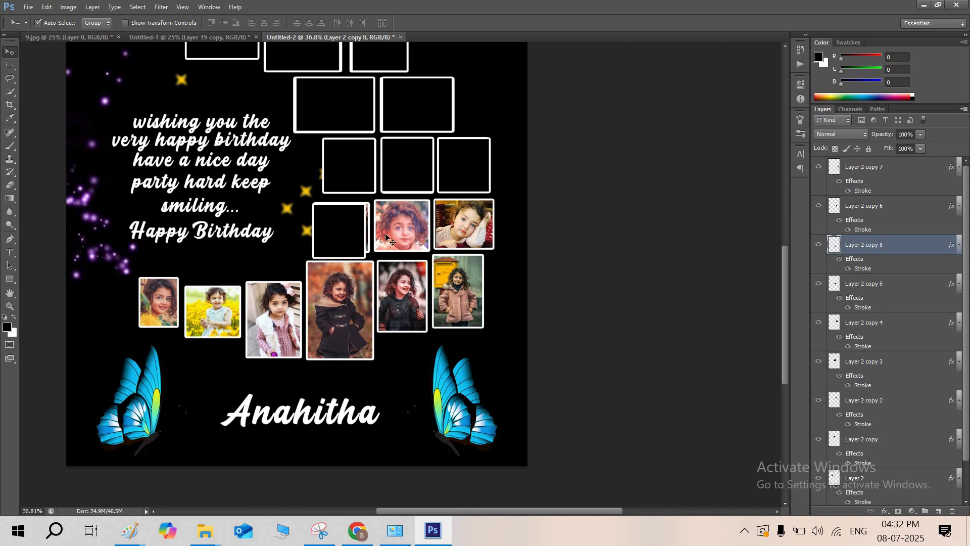
pyautogui.hotkey('ctrl', 't')
pyautogui.scroll(1, 338, 291)
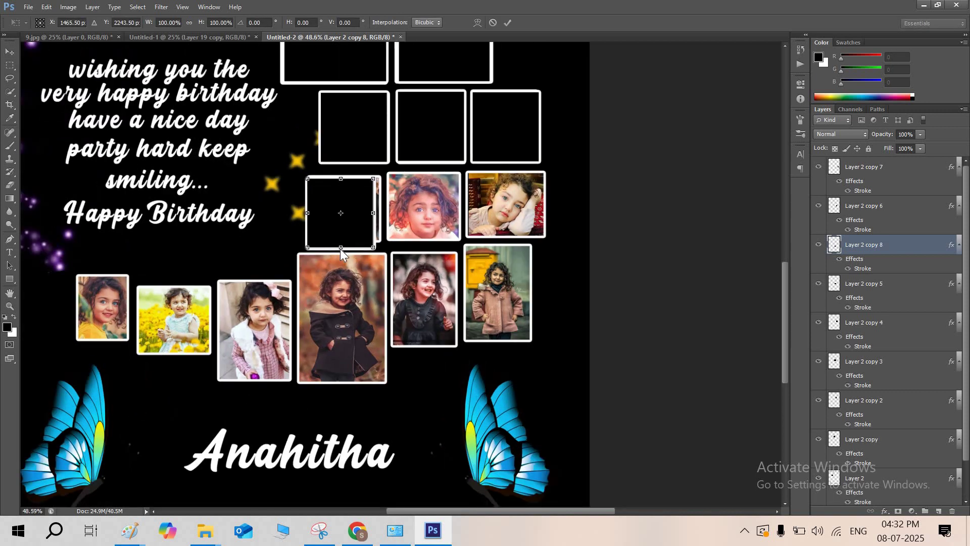
pyautogui.moveTo(348, 243); pyautogui.dragTo(381, 211)
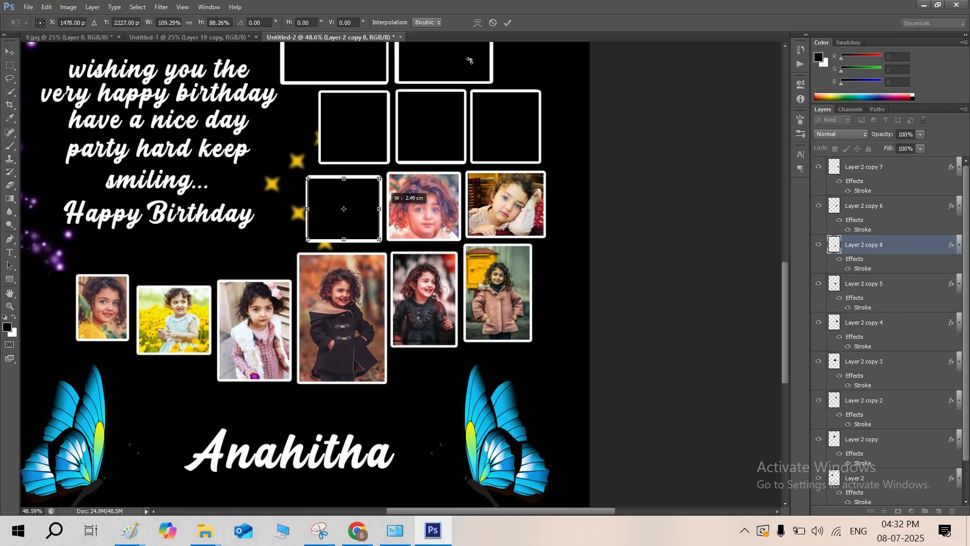
pyautogui.click(508, 23)
# Duplicate the placeholder onto the fourth row's second photo and resize it to about 90% width and 2.23 cm high.
pyautogui.scroll(1, 354, 207)
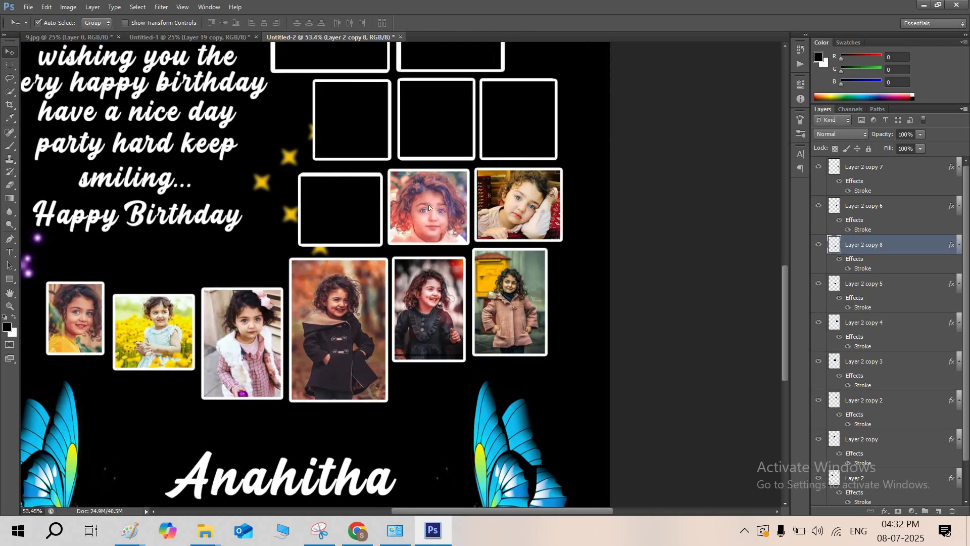
pyautogui.moveTo(428, 206); pyautogui.dragTo(445, 207)
pyautogui.hotkey('ctrl', 't')
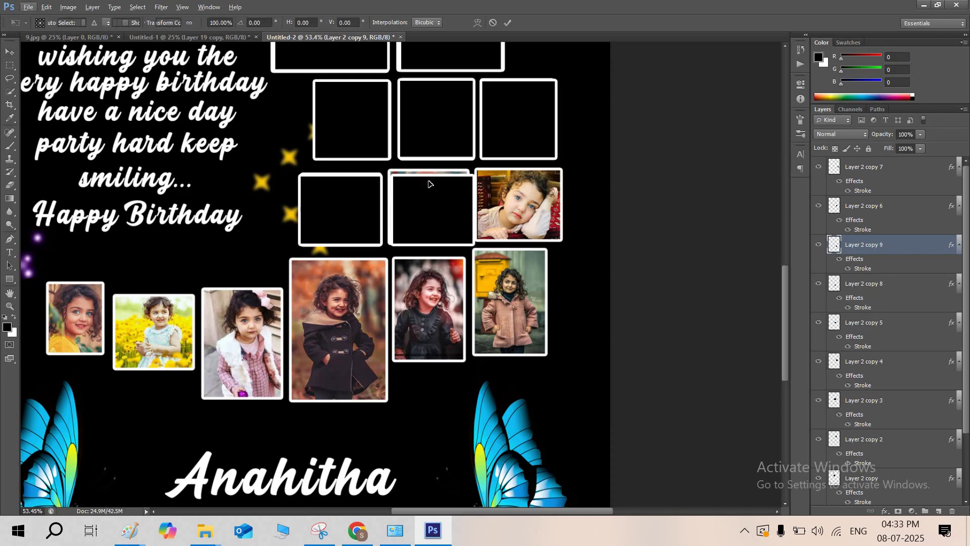
pyautogui.moveTo(431, 165); pyautogui.dragTo(431, 165)
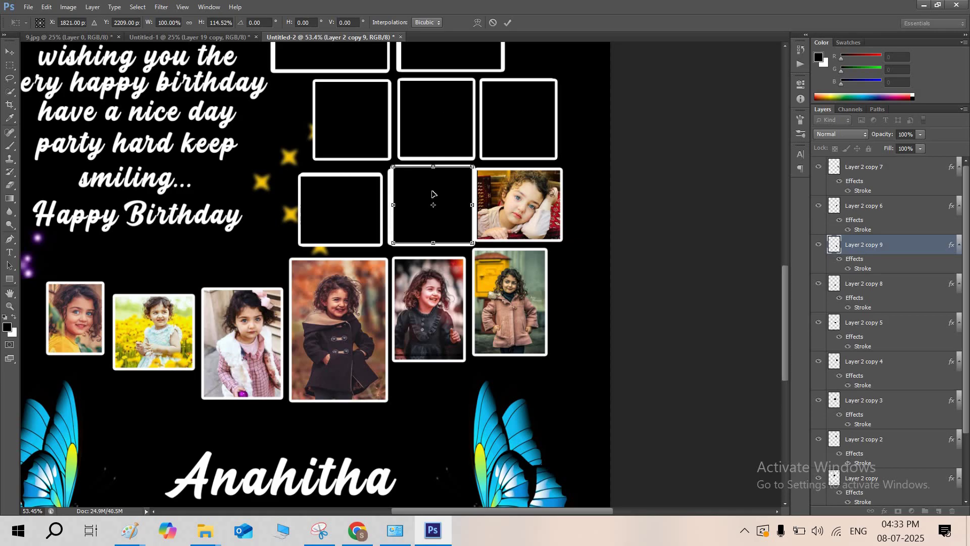
pyautogui.scroll(2, 438, 194)
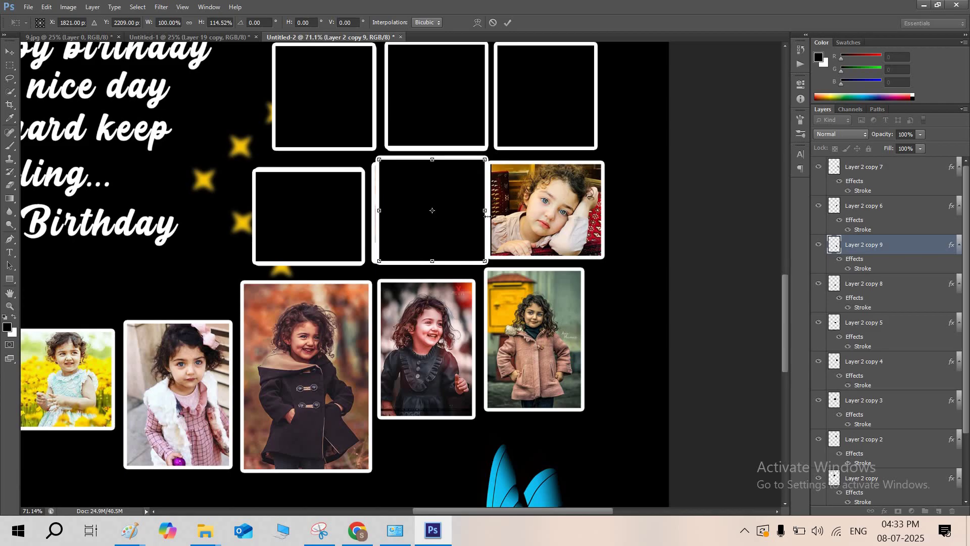
pyautogui.moveTo(484, 217); pyautogui.dragTo(478, 218)
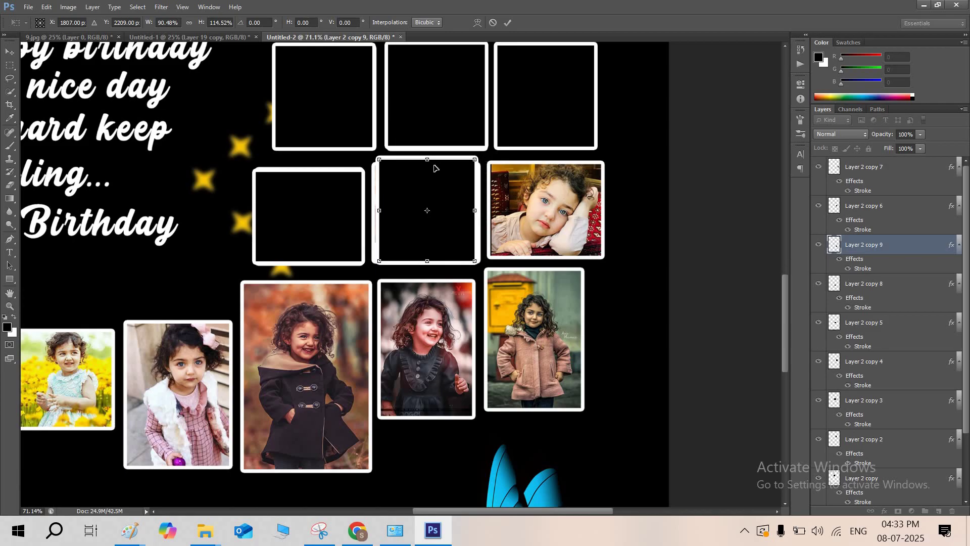
pyautogui.moveTo(425, 165); pyautogui.dragTo(419, 172)
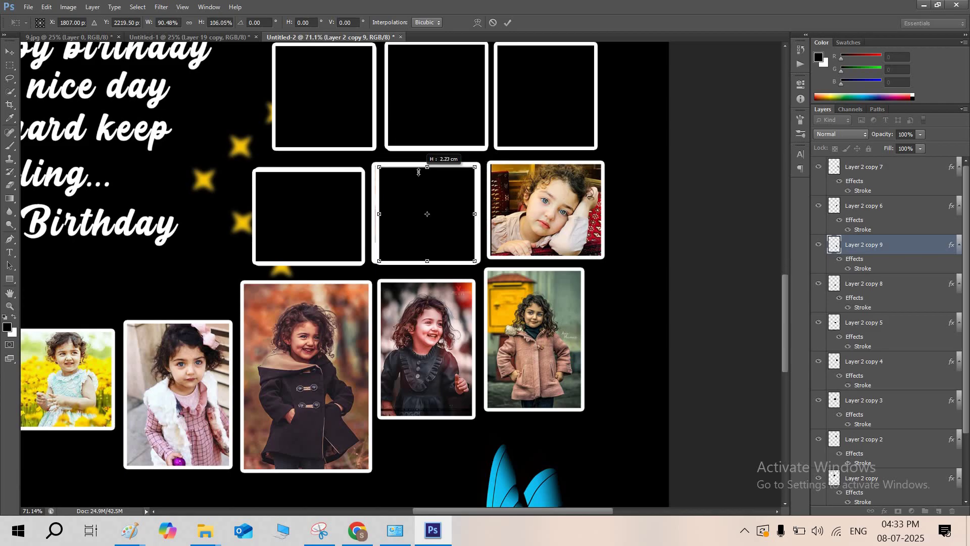
pyautogui.press('Return')
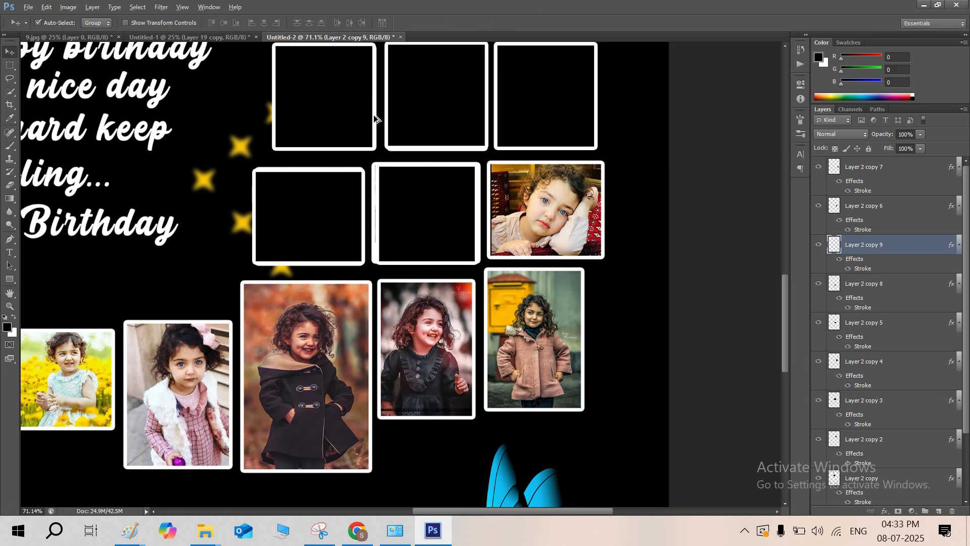
# Duplicate the placeholder onto the fourth row's third photo, nudge it to the frame's left edge and widen it to about 2.57 cm.
pyautogui.scroll(-2, 442, 236)
pyautogui.scroll(1, 442, 236)
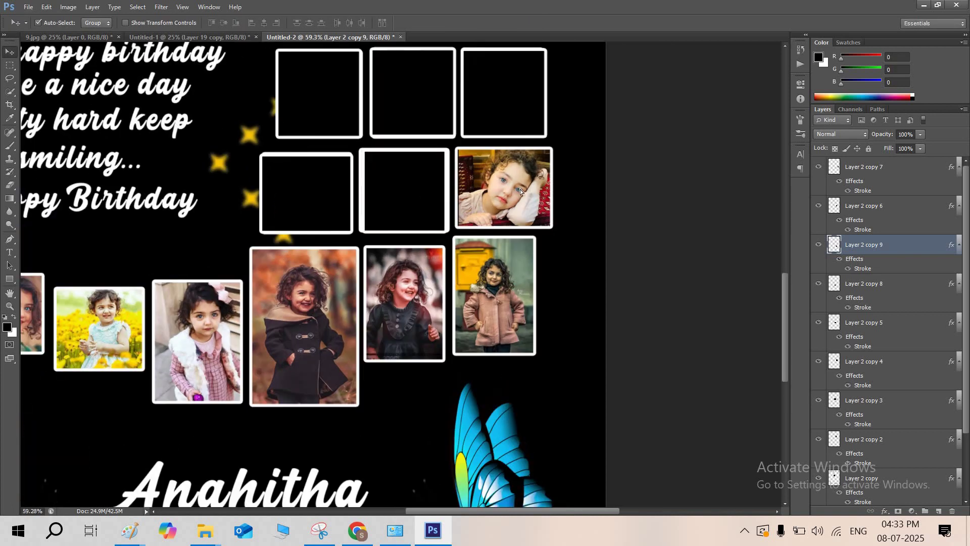
pyautogui.moveTo(520, 191); pyautogui.dragTo(508, 190)
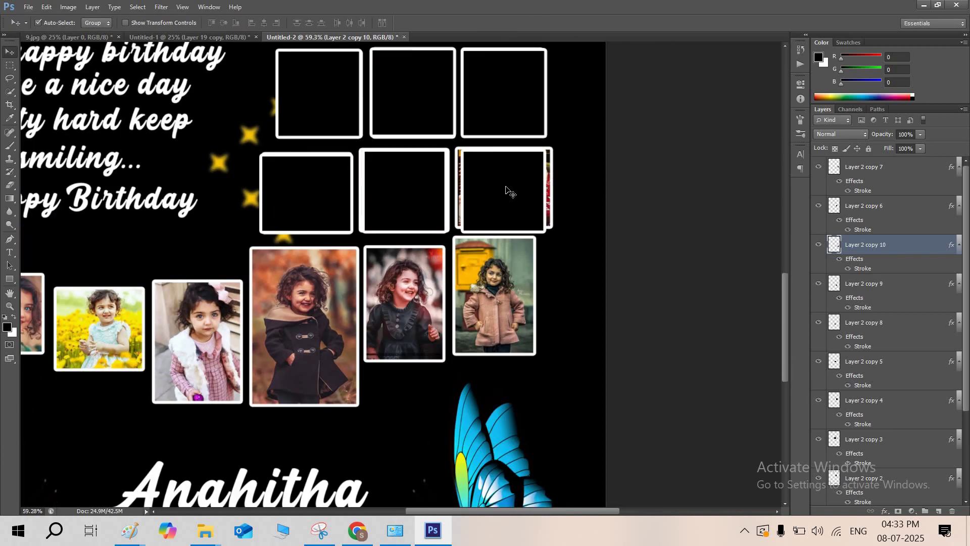
pyautogui.press('Left')
pyautogui.press('Left')
pyautogui.press('Left')
pyautogui.press('Left')
pyautogui.press('Left')
pyautogui.press('Left')
pyautogui.press('Left')
pyautogui.press('Left')
pyautogui.press('Left')
pyautogui.press('Left')
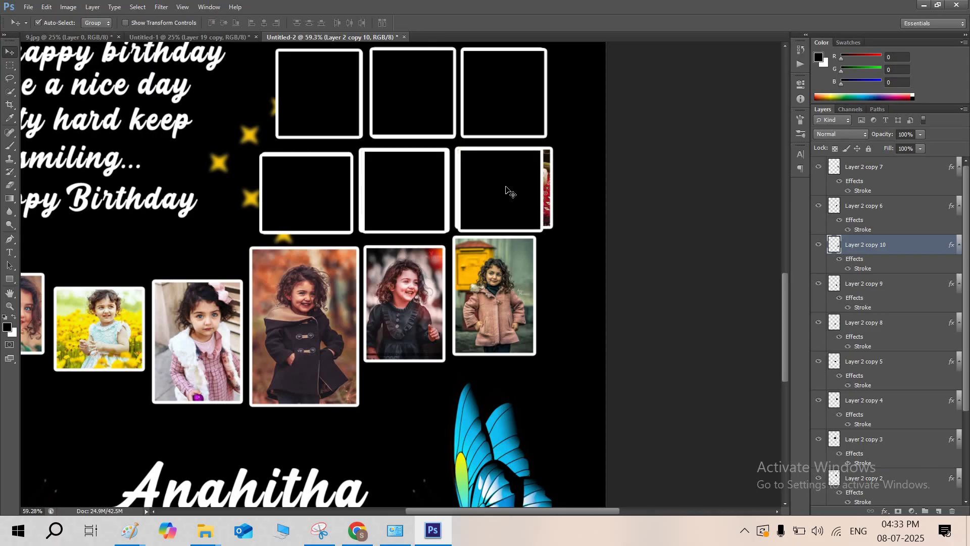
pyautogui.hotkey('ctrl', 't')
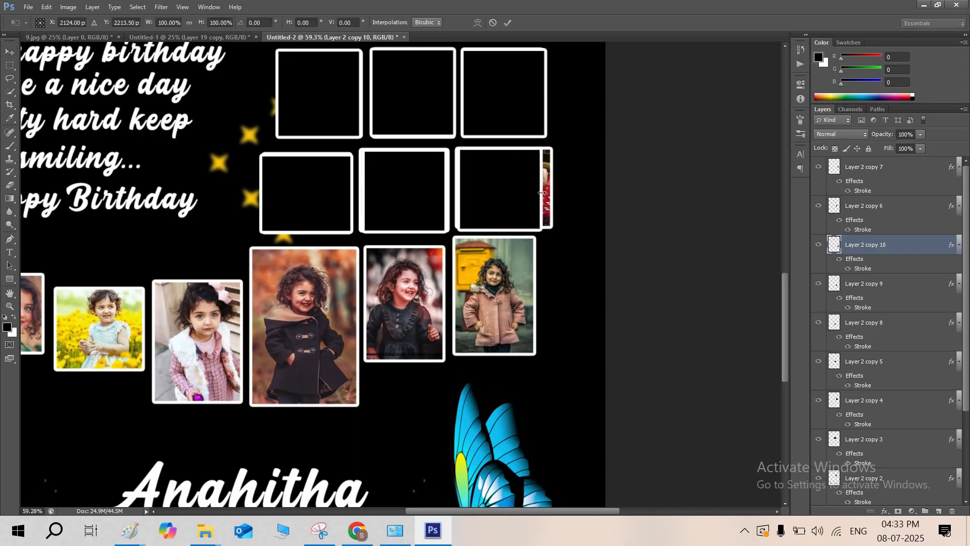
pyautogui.moveTo(545, 191); pyautogui.dragTo(555, 190)
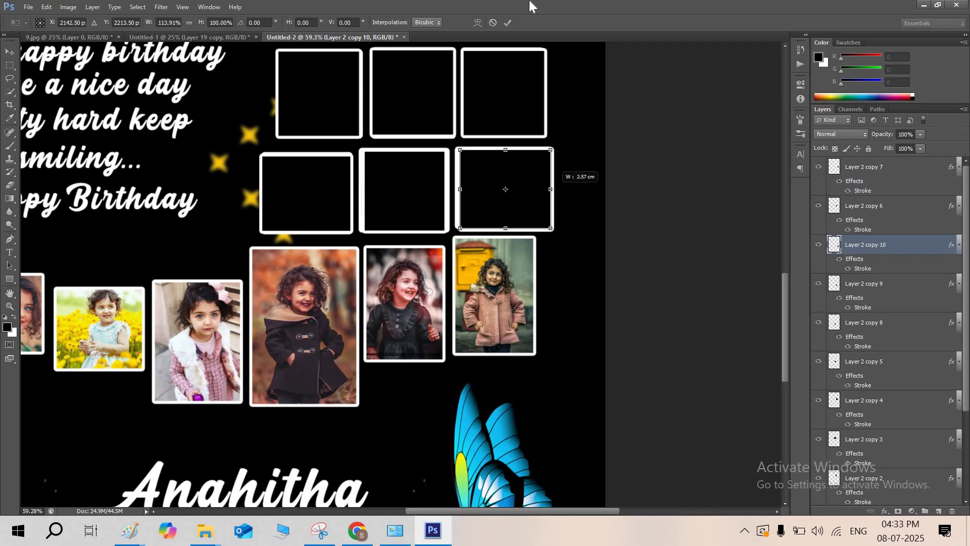
pyautogui.click(509, 22)
# Copy the fourth row's first placeholder onto the bottom row's first photo and resize it to about 74% width and 105% height.
pyautogui.scroll(-2, 488, 143)
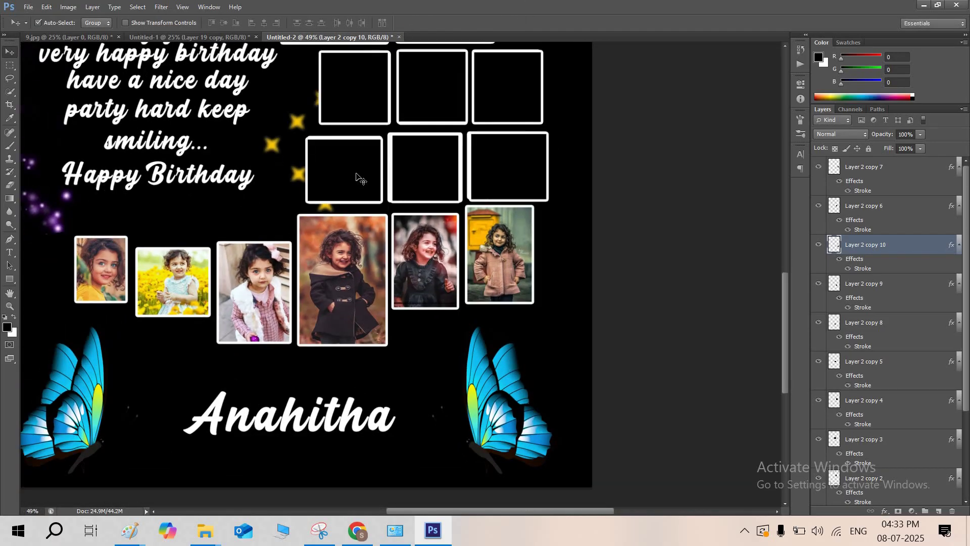
pyautogui.click(475, 202)
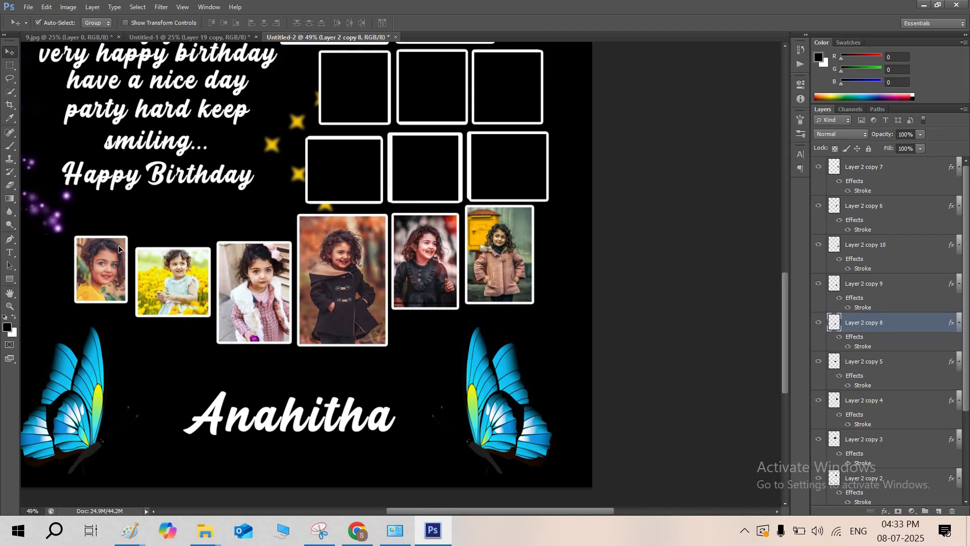
pyautogui.moveTo(118, 248); pyautogui.dragTo(101, 304)
pyautogui.hotkey('ctrl', 't')
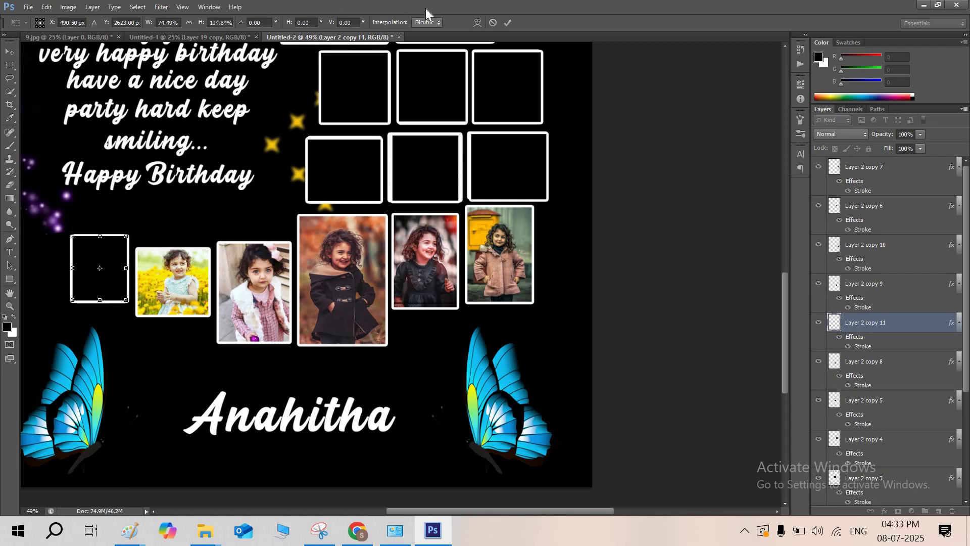
pyautogui.click(510, 24)
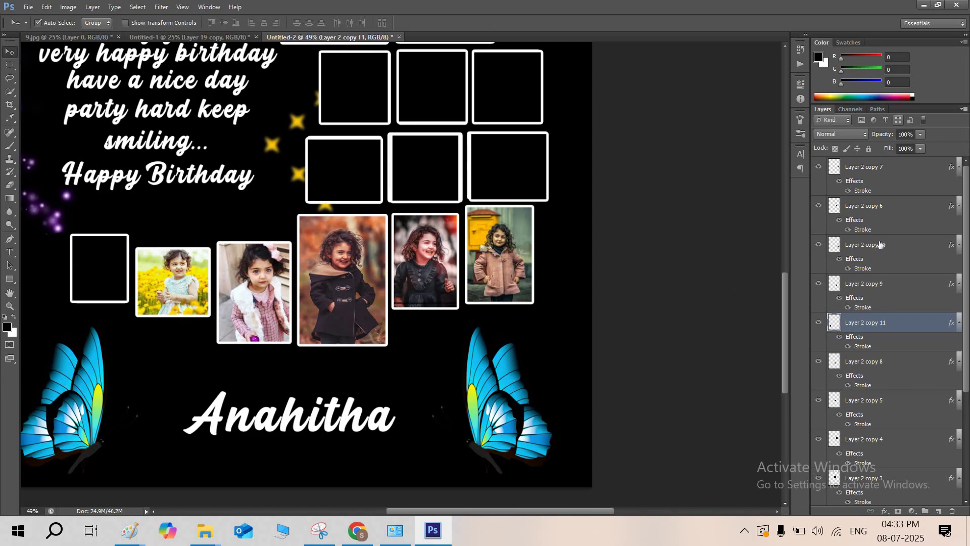
# Duplicate the placeholder onto the bottom row's second photo and stretch its width to about 132%.
pyautogui.moveTo(111, 288); pyautogui.dragTo(177, 302)
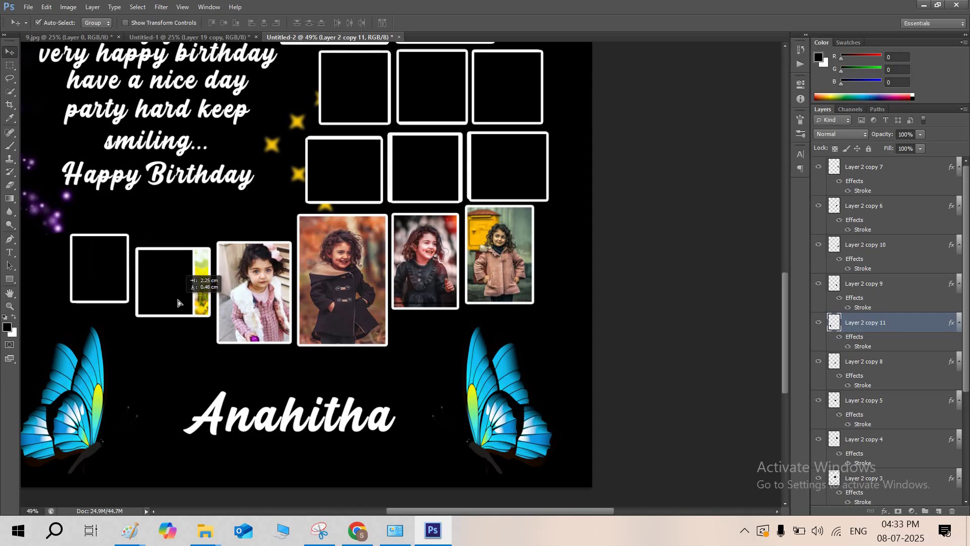
pyautogui.hotkey('ctrl', 't')
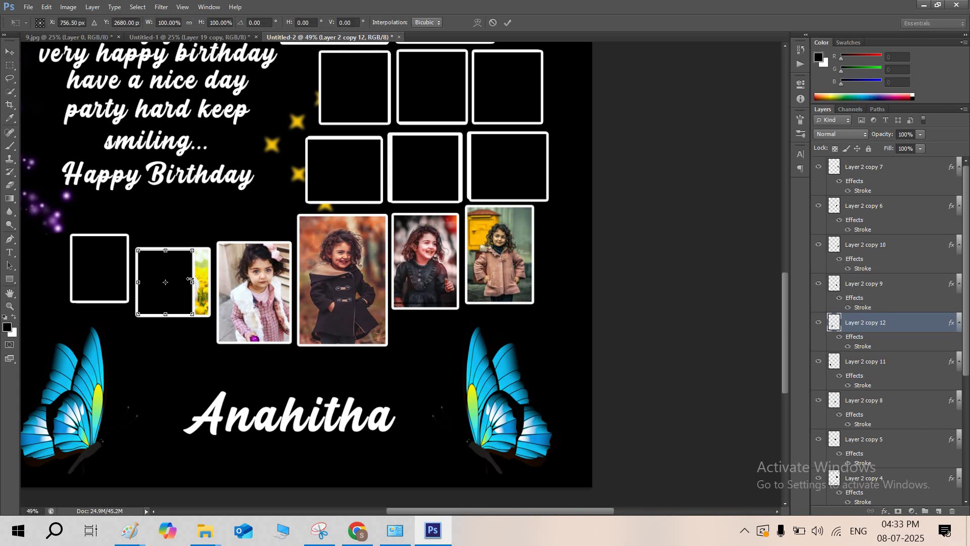
pyautogui.moveTo(207, 279); pyautogui.dragTo(212, 273)
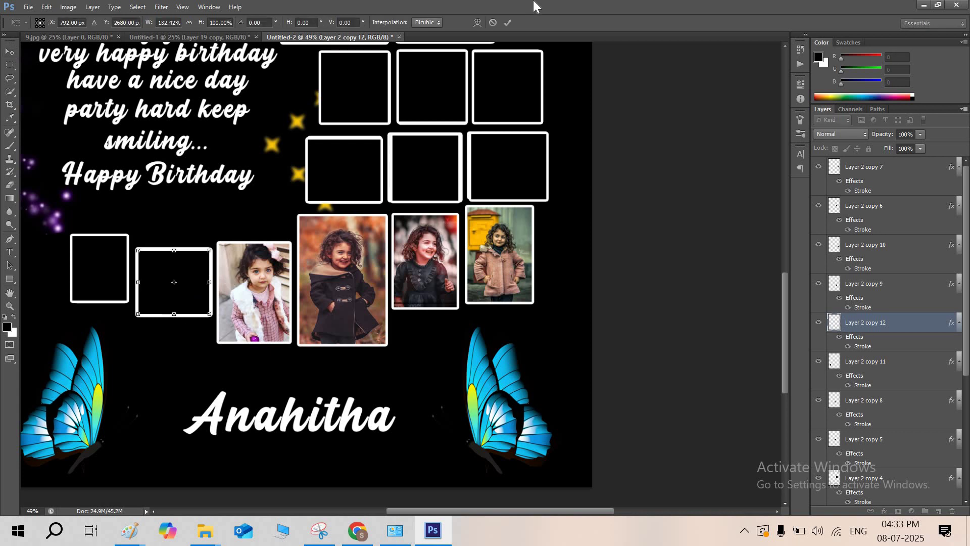
pyautogui.click(508, 24)
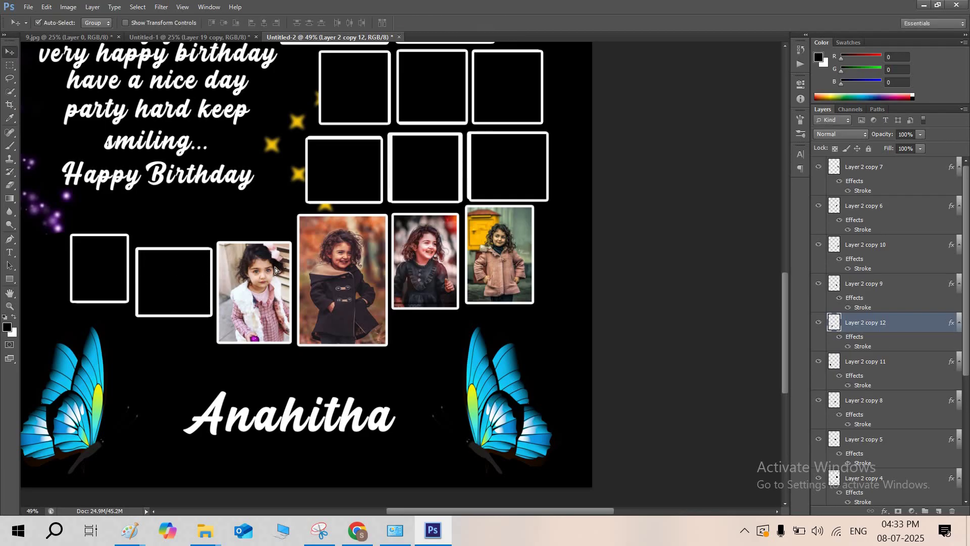
# Duplicate the placeholder onto the bottom row's third photo and stretch its height to about 153%.
pyautogui.moveTo(275, 269); pyautogui.dragTo(287, 273)
pyautogui.hotkey('ctrl', 't')
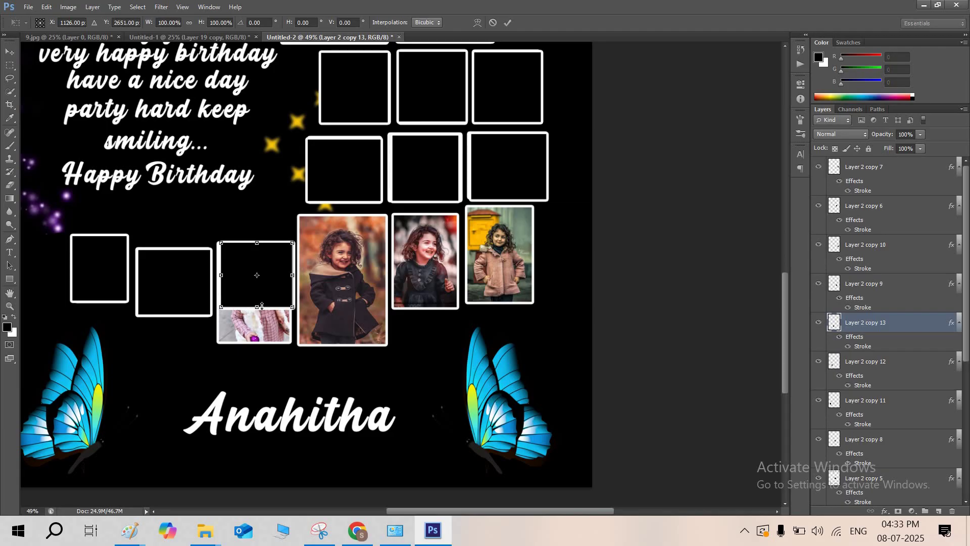
pyautogui.moveTo(259, 330); pyautogui.dragTo(259, 342)
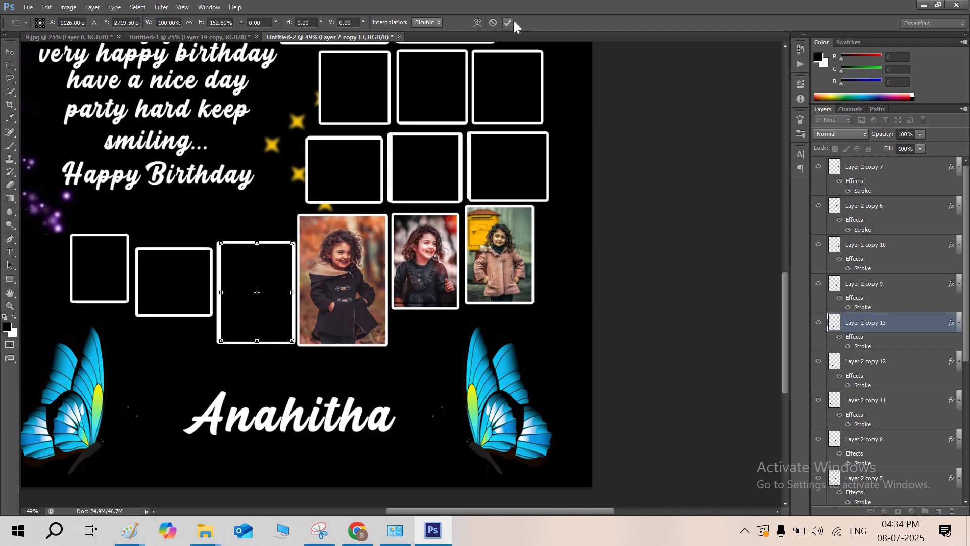
pyautogui.click(509, 22)
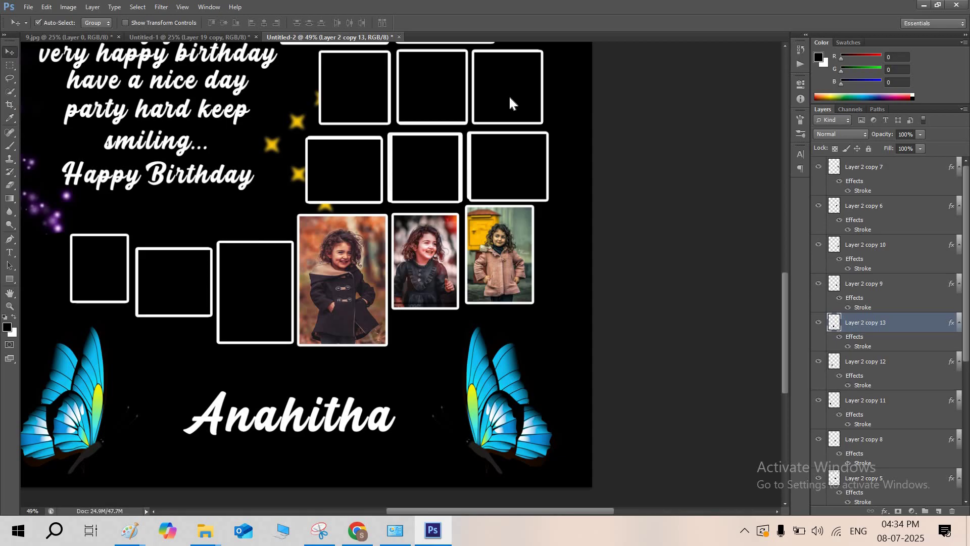
# Duplicate the placeholder onto the bottom row's fourth photo and nudge it into line with the frame's upper-left corner.
pyautogui.moveTo(303, 286); pyautogui.dragTo(354, 262)
pyautogui.press('Left')
pyautogui.press('Left')
pyautogui.press('Left')
pyautogui.press('Left')
pyautogui.press('Left')
pyautogui.press('Left')
pyautogui.press('Left')
pyautogui.press('Left')
pyautogui.press('Left')
pyautogui.press('Left')
pyautogui.press('Left')
pyautogui.press('Left')
pyautogui.press('Left')
pyautogui.press('Left')
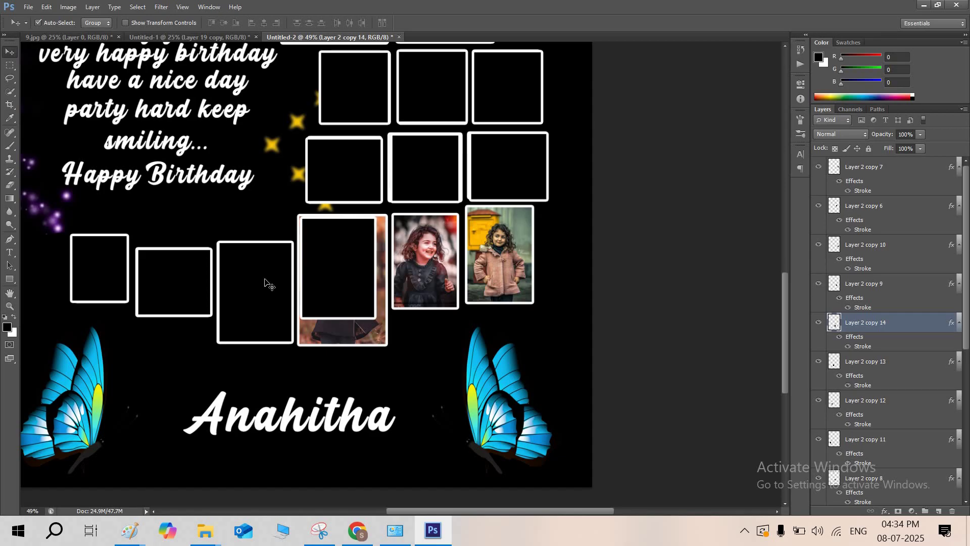
pyautogui.press('Left')
pyautogui.press('Left')
pyautogui.press('Left')
pyautogui.press('Left')
pyautogui.press('Left')
pyautogui.press('Left')
pyautogui.press('Left')
pyautogui.press('Left')
pyautogui.press('Up')
pyautogui.press('Up')
pyautogui.press('Up')
pyautogui.press('Up')
pyautogui.press('Up')
pyautogui.press('Up')
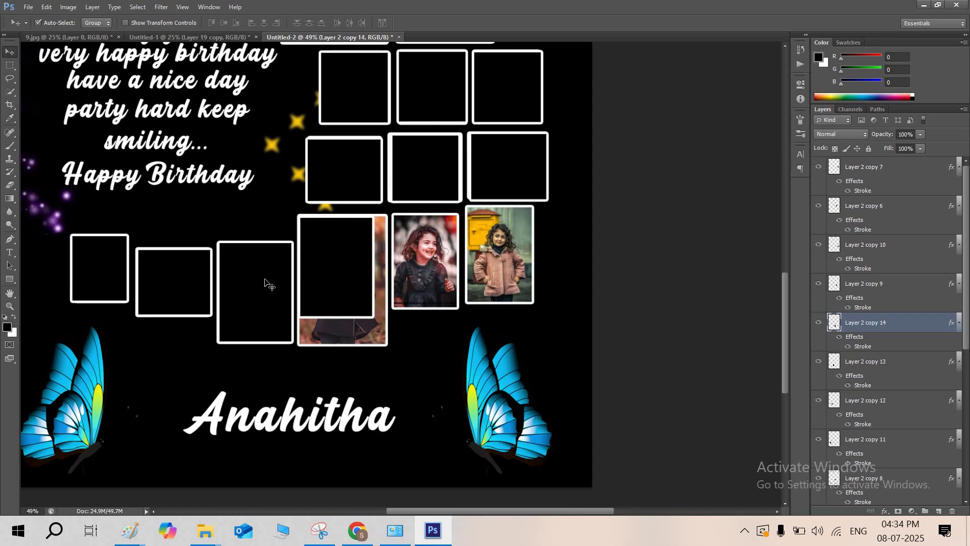
# Resize the placeholder over the bottom row's fourth photo to about 121% width and 125% height.
pyautogui.hotkey('ctrl', 't')
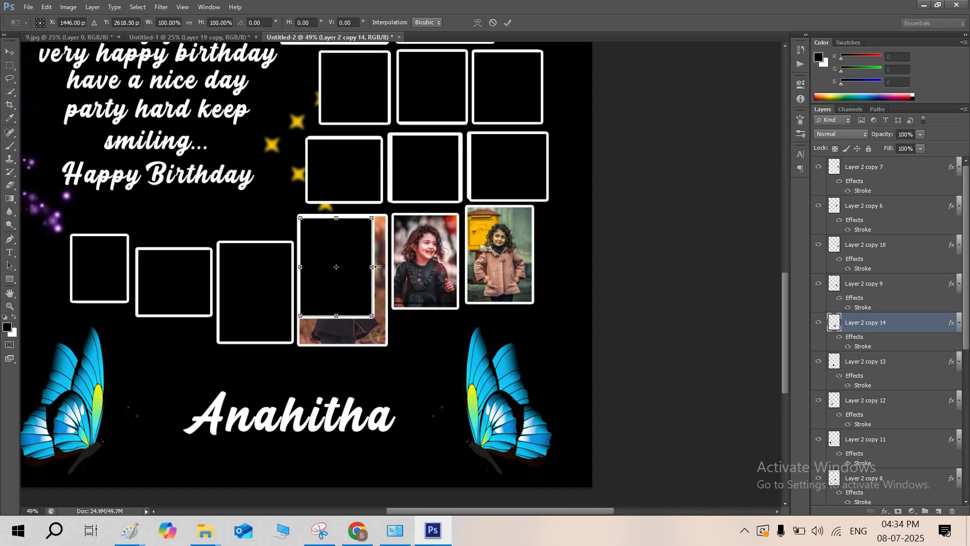
pyautogui.moveTo(383, 266)
pyautogui.mouseDown()
pyautogui.moveTo(397, 266)
pyautogui.moveTo(387, 267)
pyautogui.mouseUp()
pyautogui.moveTo(344, 316); pyautogui.dragTo(342, 340)
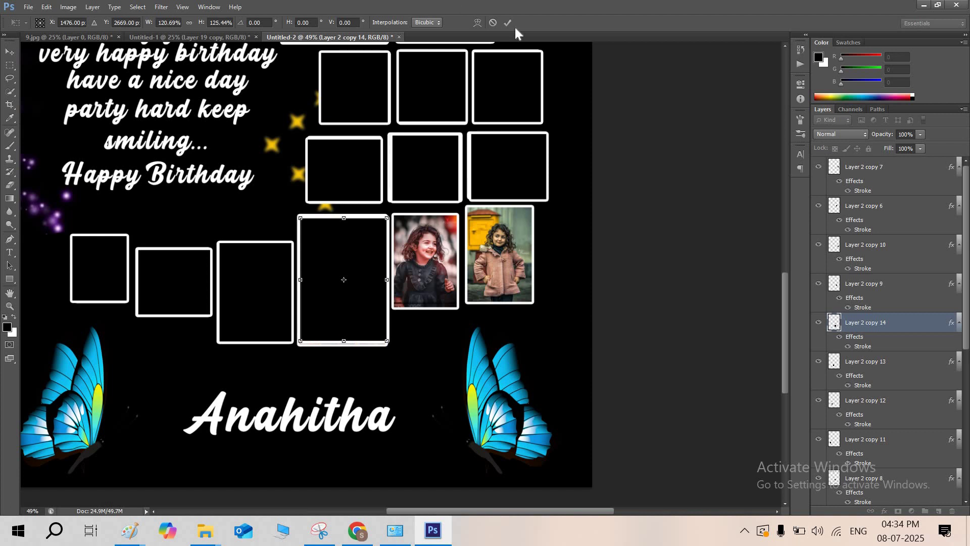
pyautogui.click(505, 24)
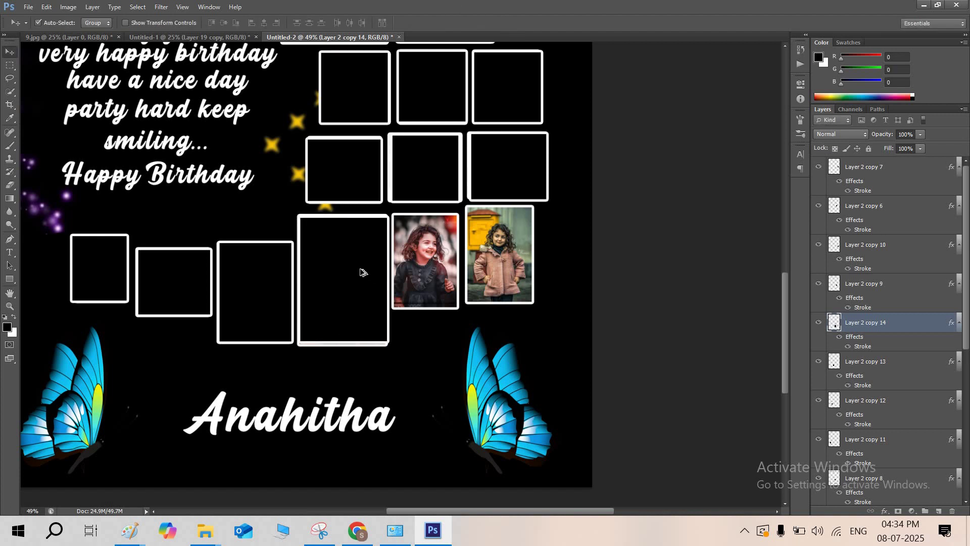
# Duplicate the placeholder onto the bottom row's fifth photo and resize it to about 73% width and 71% height.
pyautogui.moveTo(365, 255); pyautogui.dragTo(444, 245)
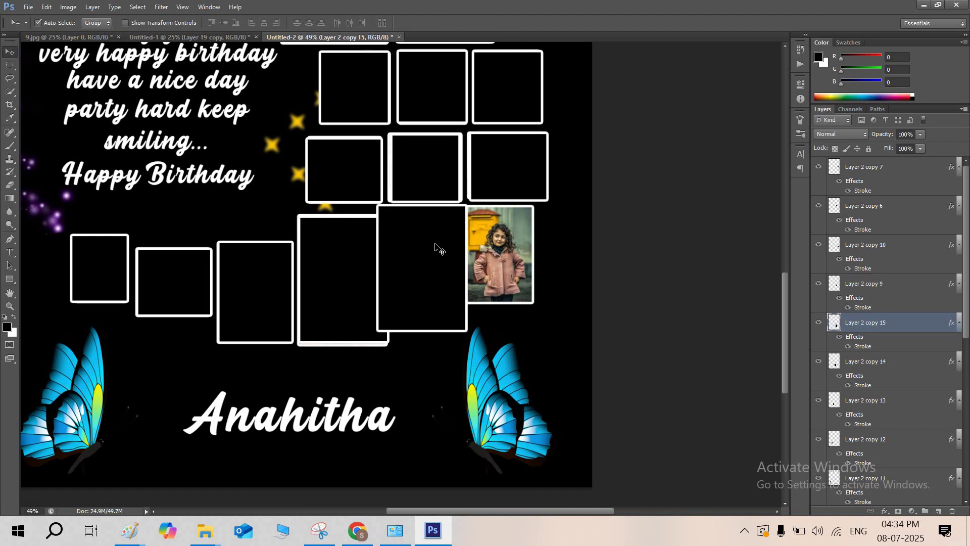
pyautogui.hotkey('ctrl', 't')
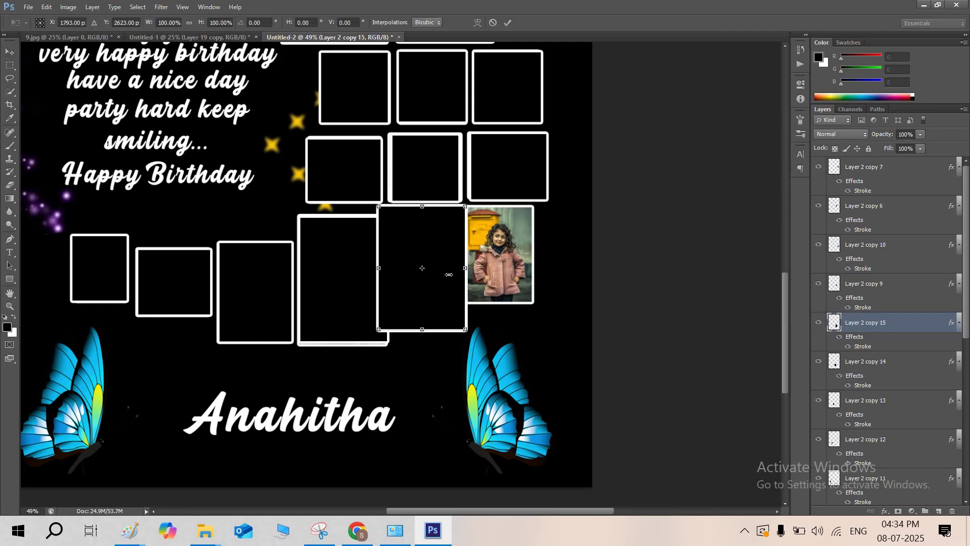
pyautogui.moveTo(449, 275); pyautogui.dragTo(461, 273)
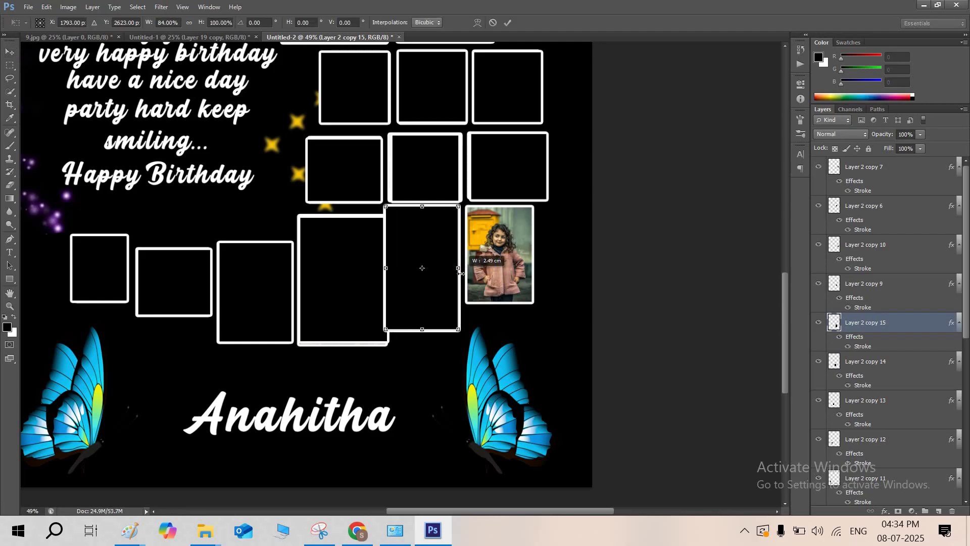
pyautogui.moveTo(421, 331); pyautogui.dragTo(422, 312)
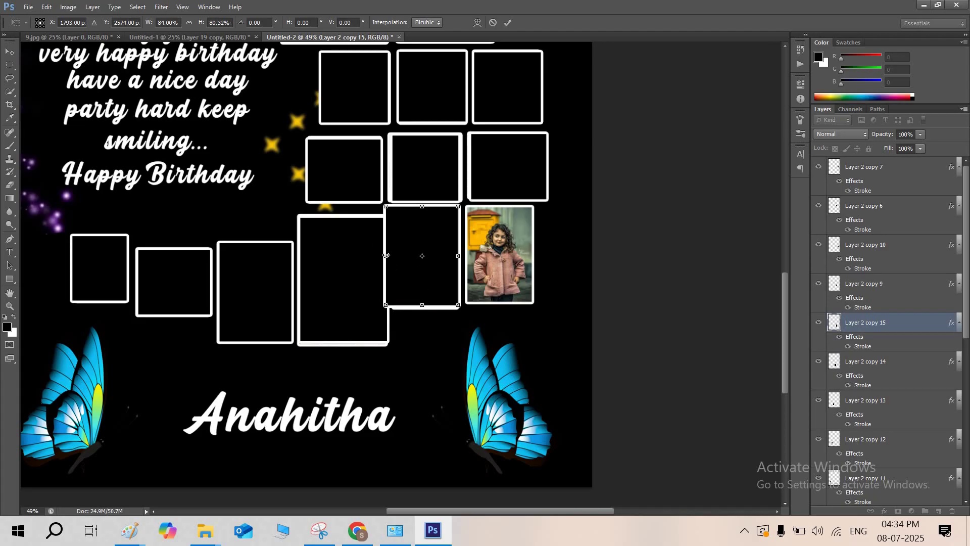
pyautogui.moveTo(389, 255); pyautogui.dragTo(398, 255)
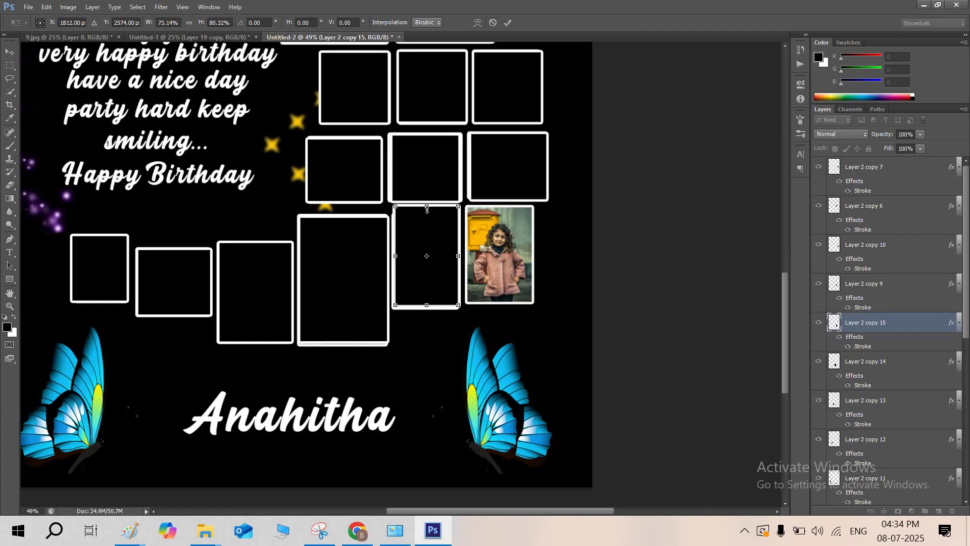
pyautogui.moveTo(427, 225); pyautogui.dragTo(427, 226)
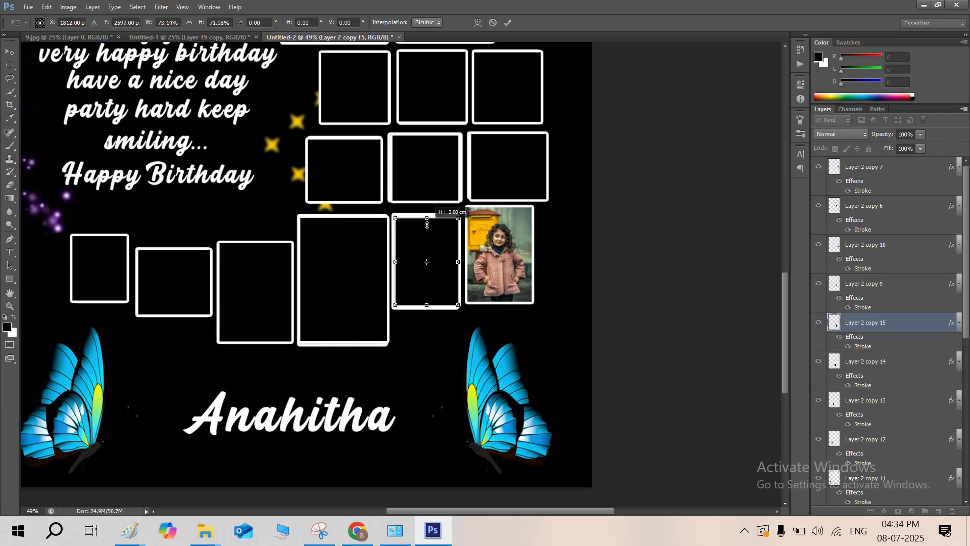
pyautogui.click(510, 23)
# Duplicate the fifth placeholder onto the bottom row's sixth photo and nudge it up and left to cover the photo.
pyautogui.scroll(-1, 427, 243)
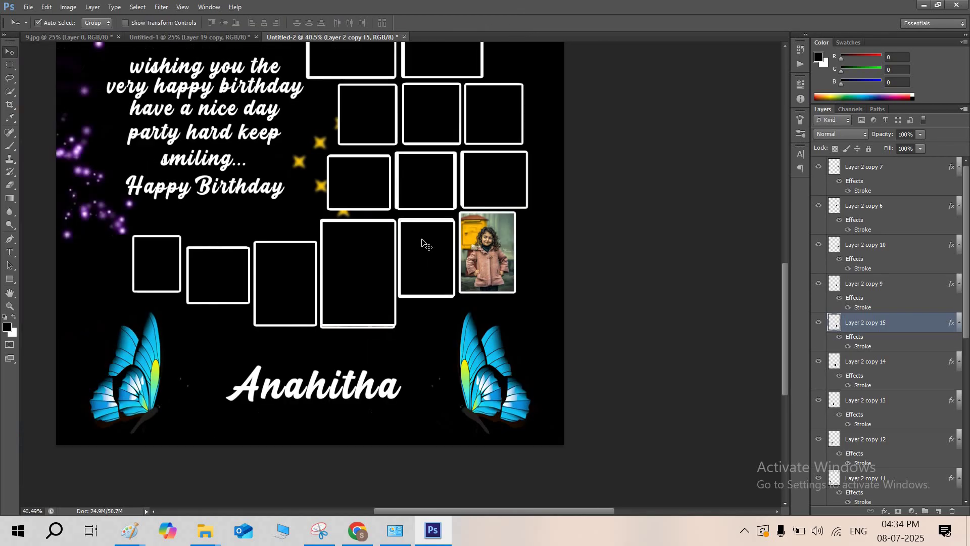
pyautogui.scroll(1, 430, 247)
pyautogui.moveTo(511, 260); pyautogui.dragTo(502, 252)
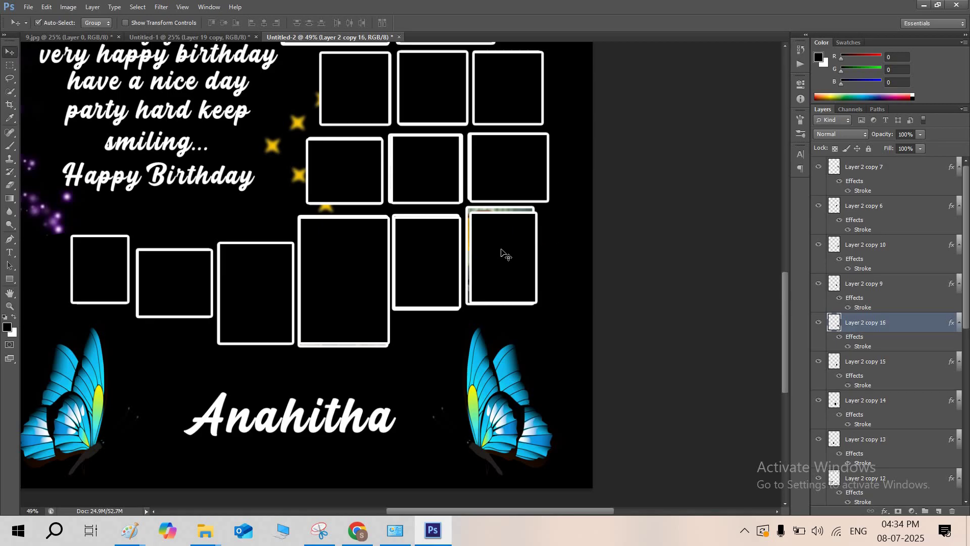
pyautogui.press('Left')
pyautogui.press('Left')
pyautogui.press('Left')
pyautogui.press('Up')
pyautogui.press('Up')
pyautogui.press('Up')
pyautogui.press('Up')
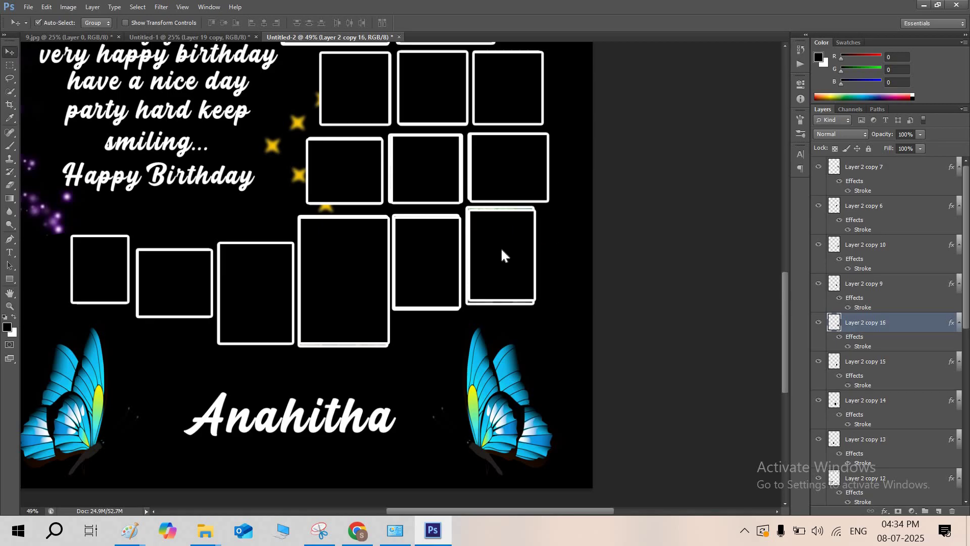
# Copy the dreamcatcher from the Untitled-1 document directly above Layer 1 in Untitled-2 and align it over the flattened dreamcatcher.
pyautogui.scroll(-3, 501, 252)
pyautogui.scroll(2, 486, 365)
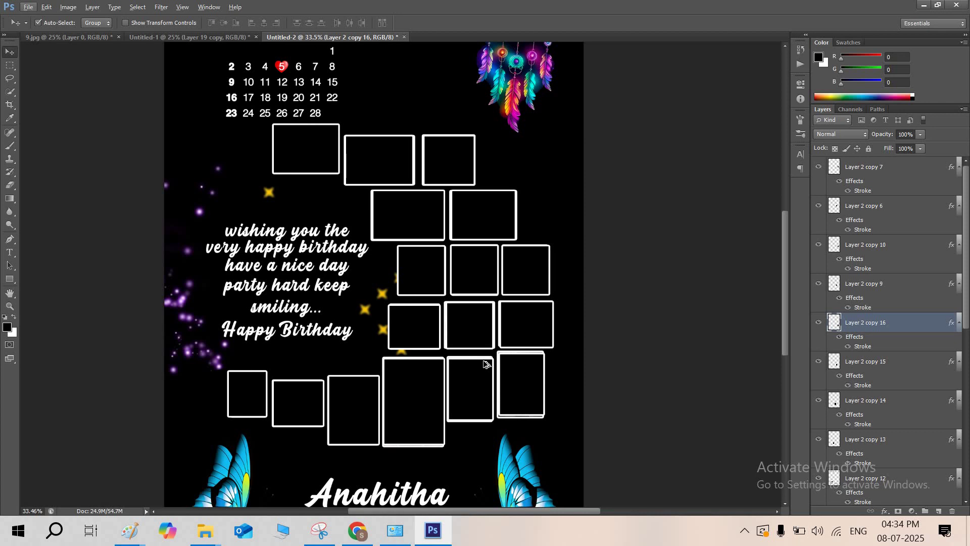
pyautogui.scroll(-1, 252, 205)
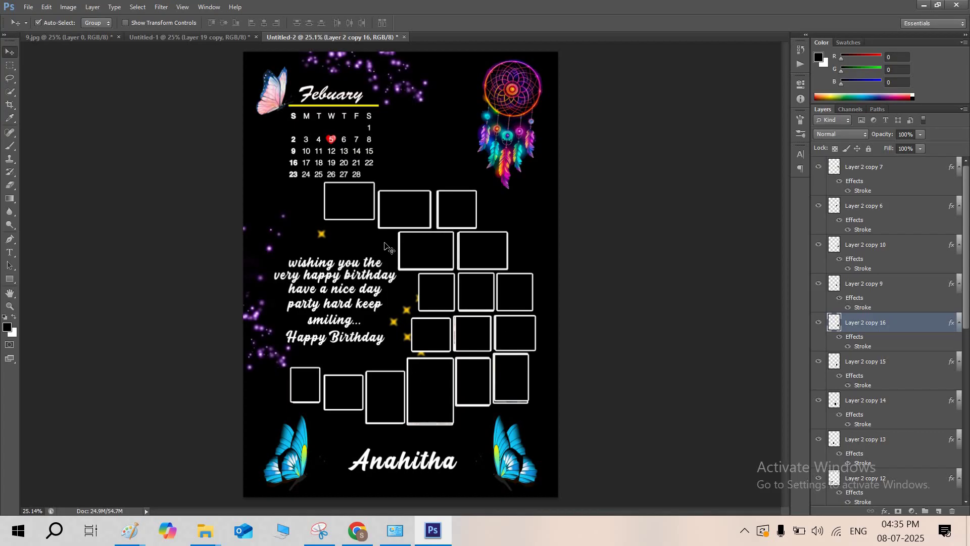
pyautogui.scroll(2, 320, 126)
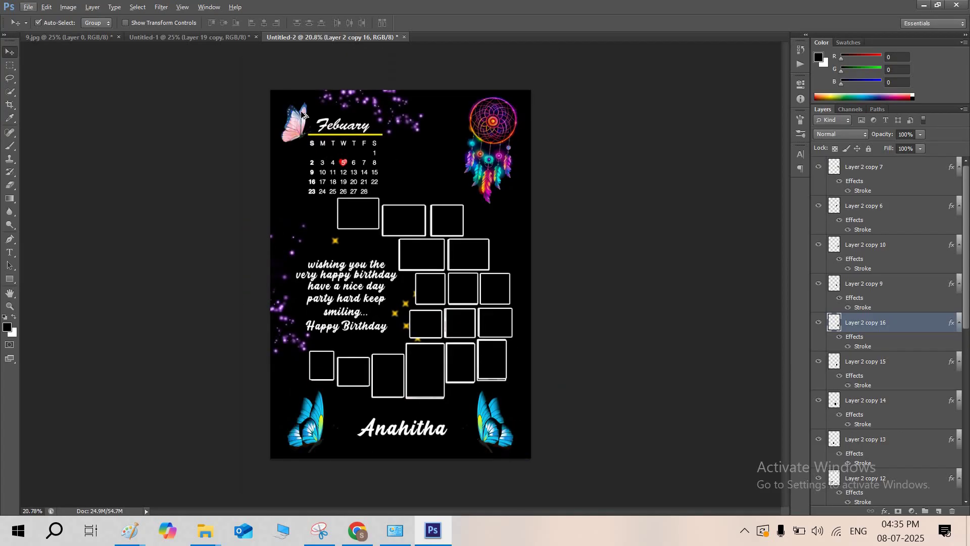
pyautogui.scroll(2, 503, 127)
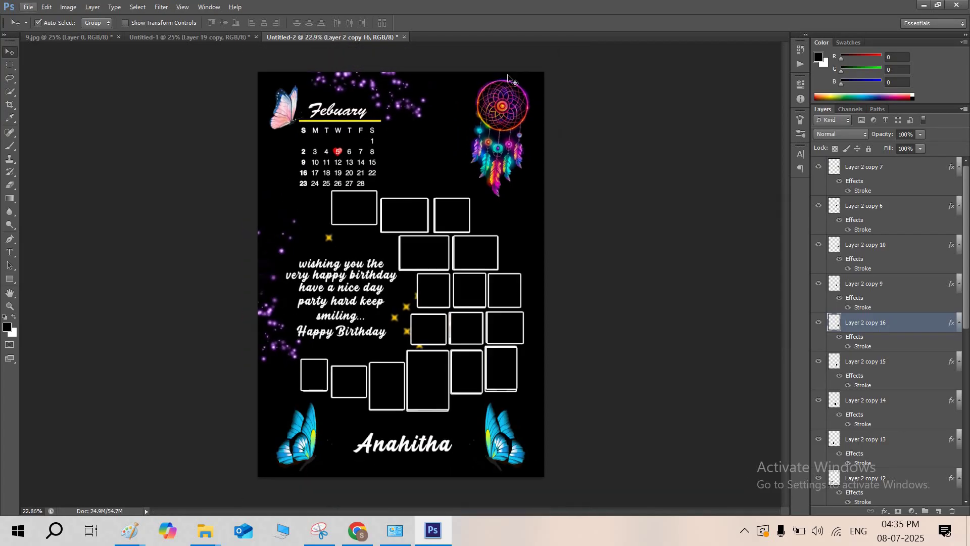
pyautogui.click(520, 109)
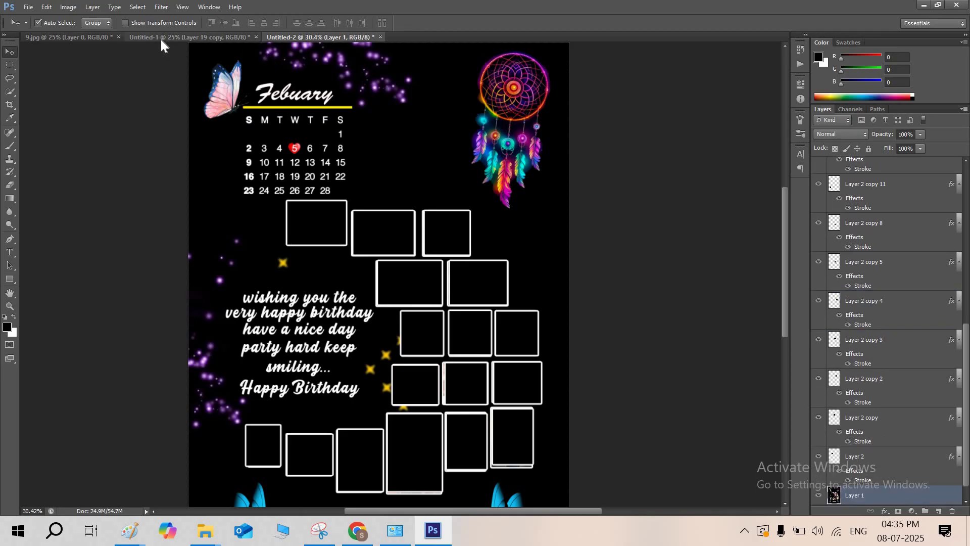
pyautogui.click(166, 38)
pyautogui.moveTo(304, 119); pyautogui.dragTo(390, 122)
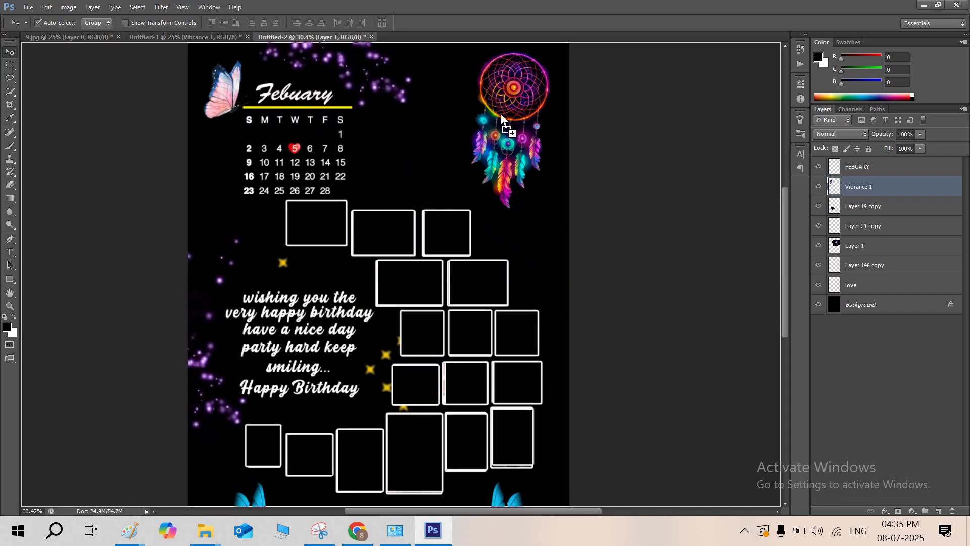
pyautogui.moveTo(502, 114); pyautogui.dragTo(514, 95)
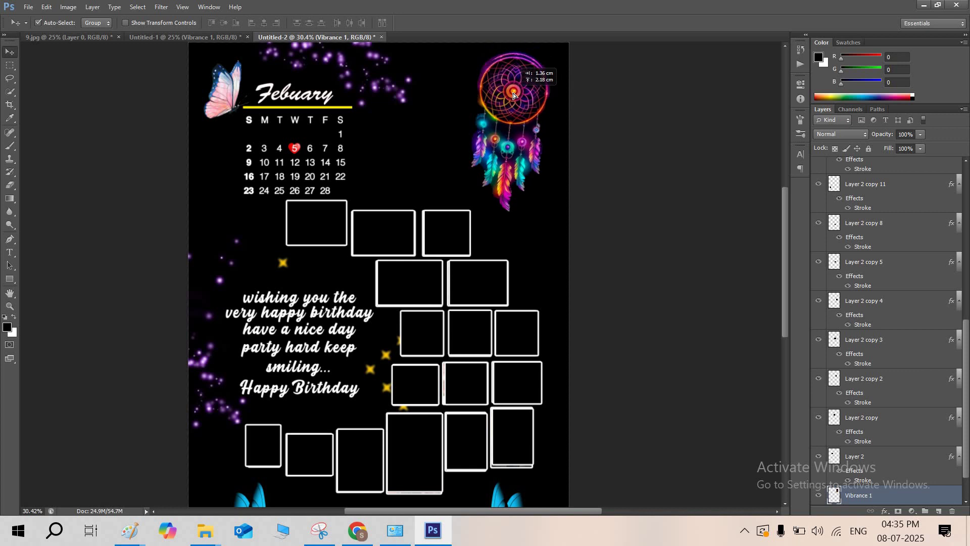
pyautogui.moveTo(450, 105); pyautogui.dragTo(450, 105)
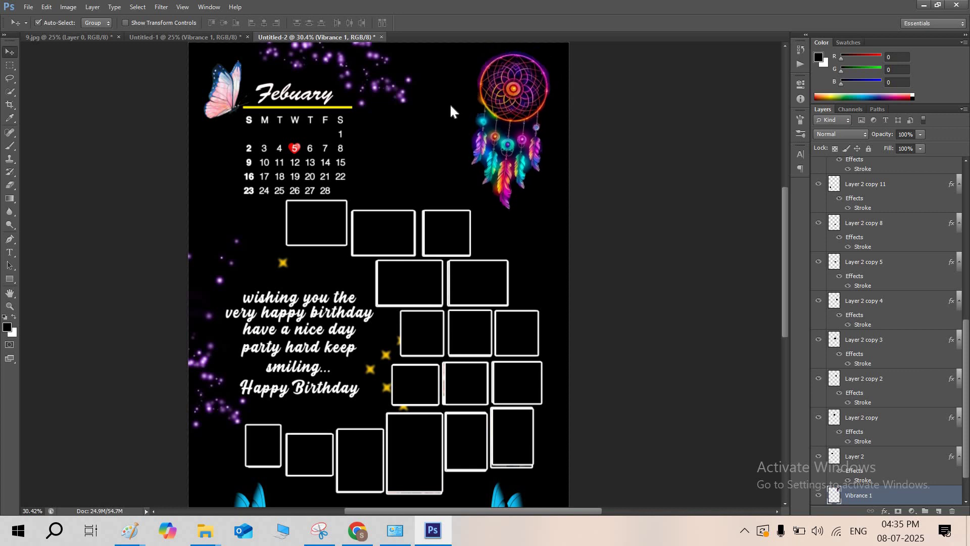
# Copy the February calendar text and the red heart from Untitled-1 into Untitled-2, aligning both over the flattened calendar.
pyautogui.click(172, 37)
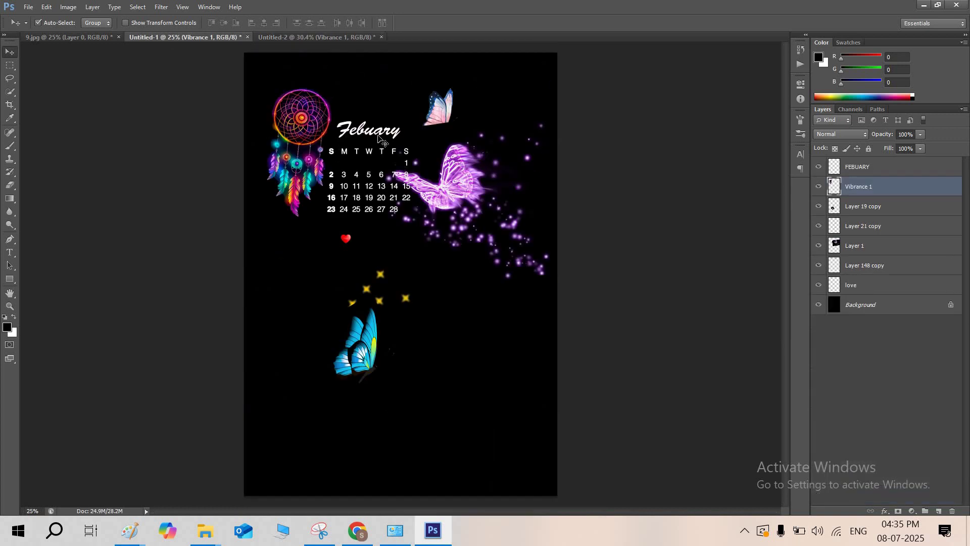
pyautogui.moveTo(366, 136); pyautogui.dragTo(299, 99)
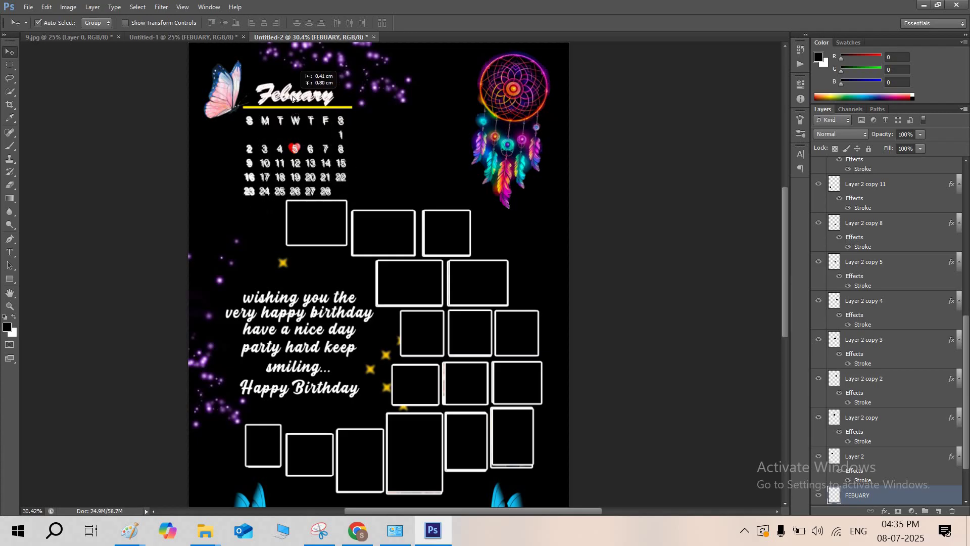
pyautogui.click(217, 37)
pyautogui.moveTo(348, 244); pyautogui.dragTo(303, 166)
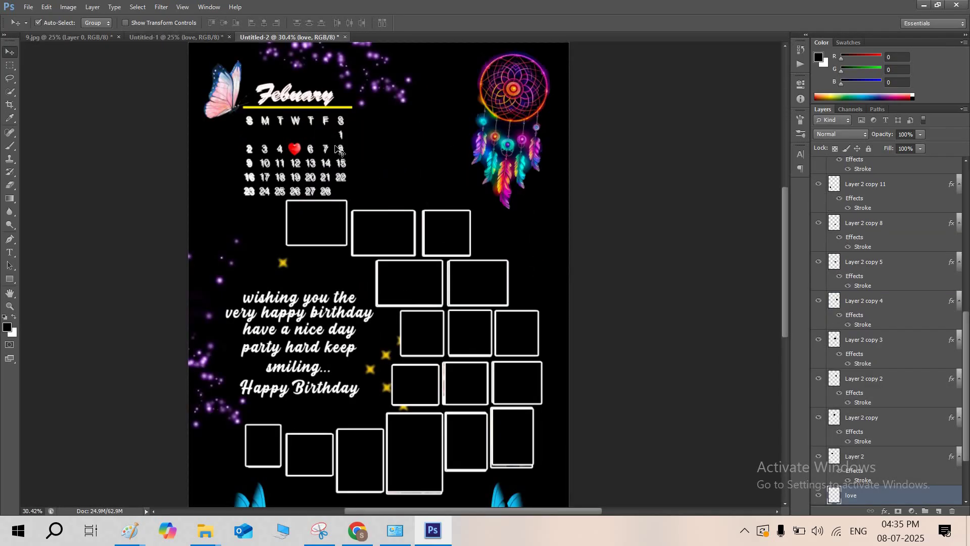
# Copy the pink butterfly and the blue butterfly from Untitled-1 into Untitled-2 to cover their flattened originals.
pyautogui.click(201, 35)
pyautogui.moveTo(434, 116); pyautogui.dragTo(226, 110)
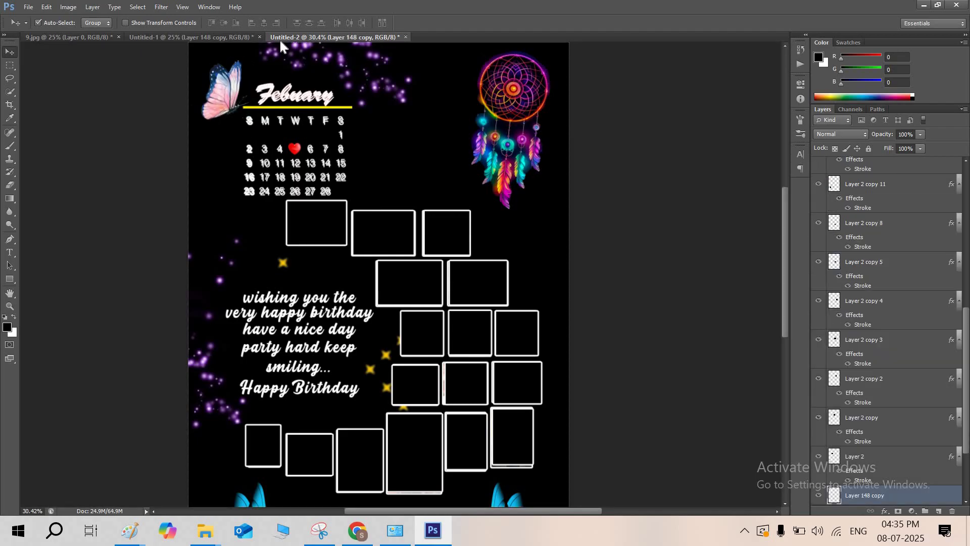
pyautogui.click(222, 34)
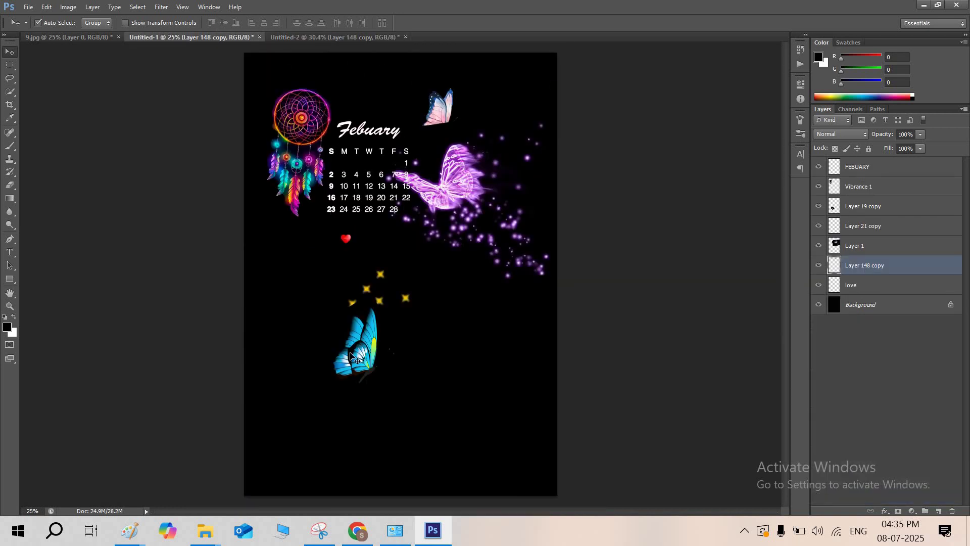
pyautogui.moveTo(354, 348); pyautogui.dragTo(319, 333)
pyautogui.scroll(-2, 319, 332)
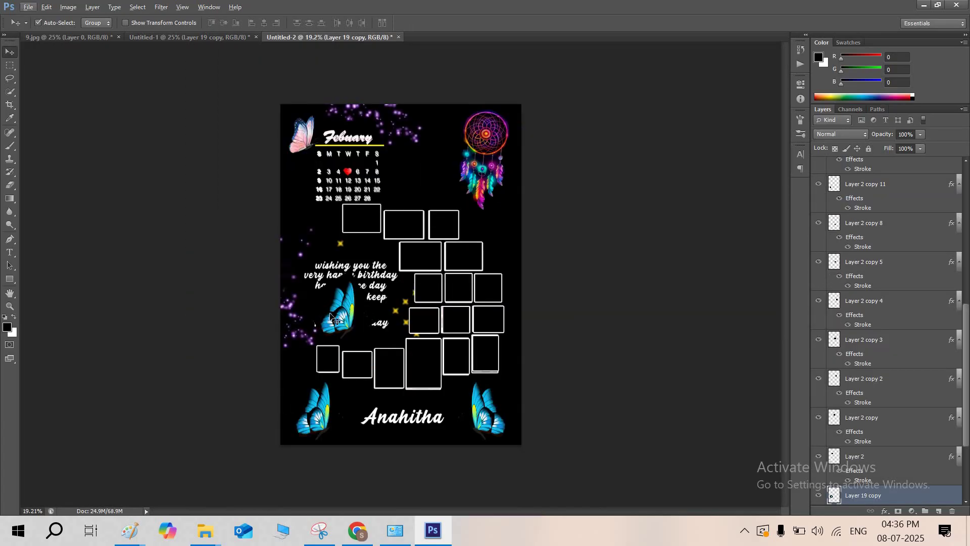
# Duplicate the blue butterfly onto the page's lower-right butterfly and flip the copy horizontally to match it.
pyautogui.moveTo(318, 365); pyautogui.dragTo(499, 415)
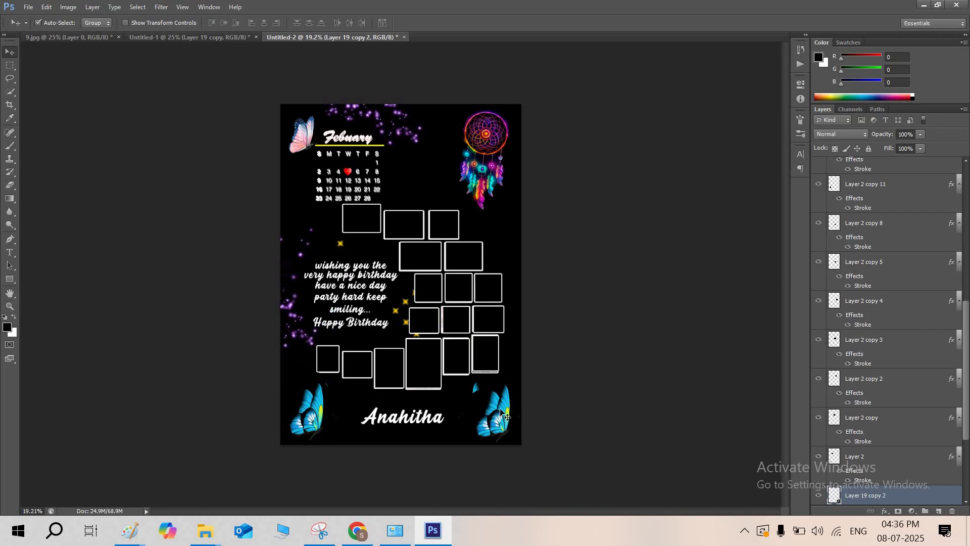
pyautogui.hotkey('ctrl', 't')
pyautogui.rightClick(501, 413)
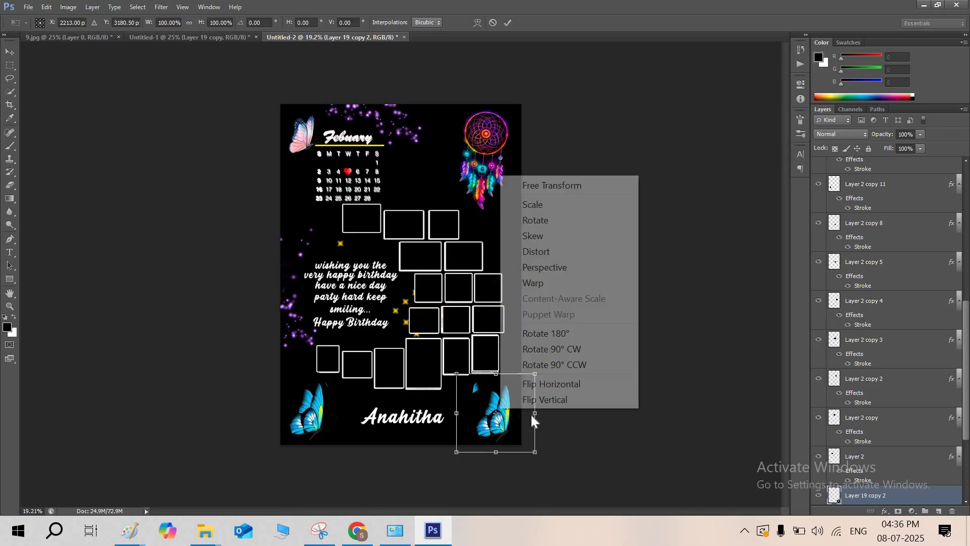
pyautogui.click(550, 385)
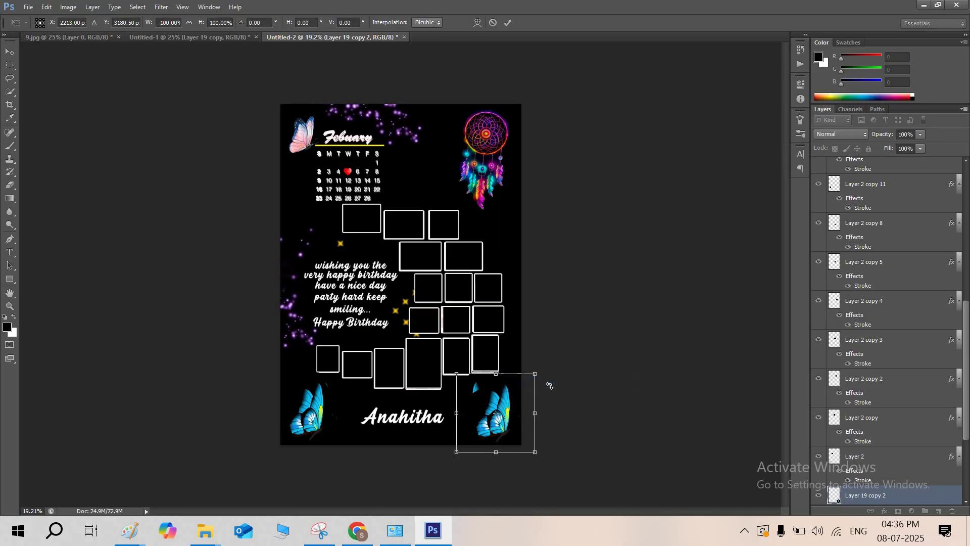
pyautogui.click(508, 22)
pyautogui.moveTo(491, 418); pyautogui.dragTo(486, 415)
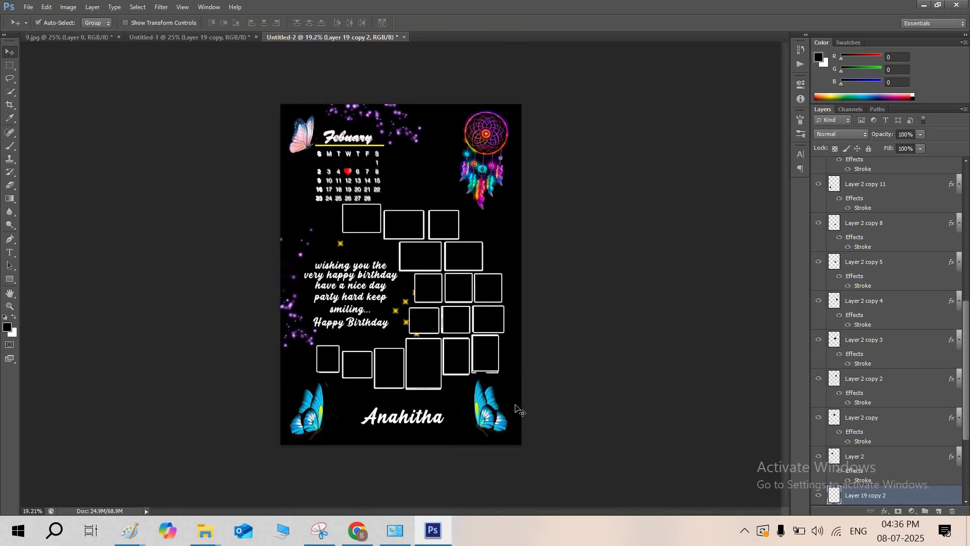
# Move the flipped butterfly's layer, Layer 19 copy 2, down the stack to directly above Layer 1.
pyautogui.scroll(1, 500, 409)
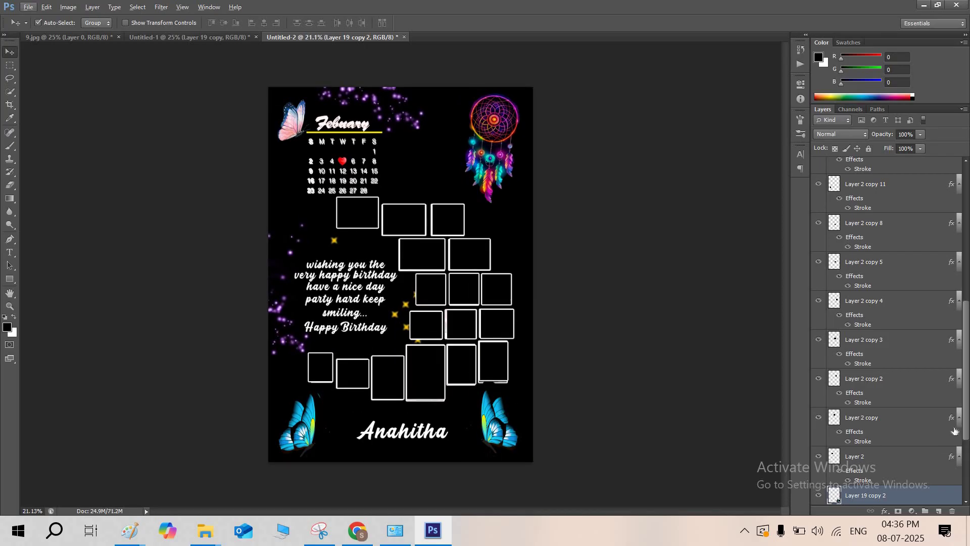
pyautogui.scroll(-3, 915, 412)
pyautogui.moveTo(898, 367); pyautogui.dragTo(896, 467)
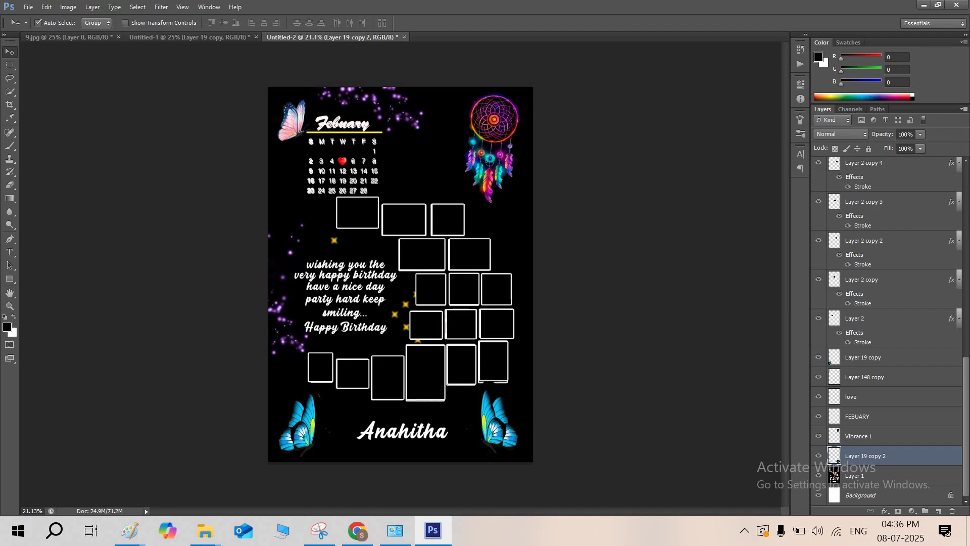
pyautogui.scroll(2, 411, 363)
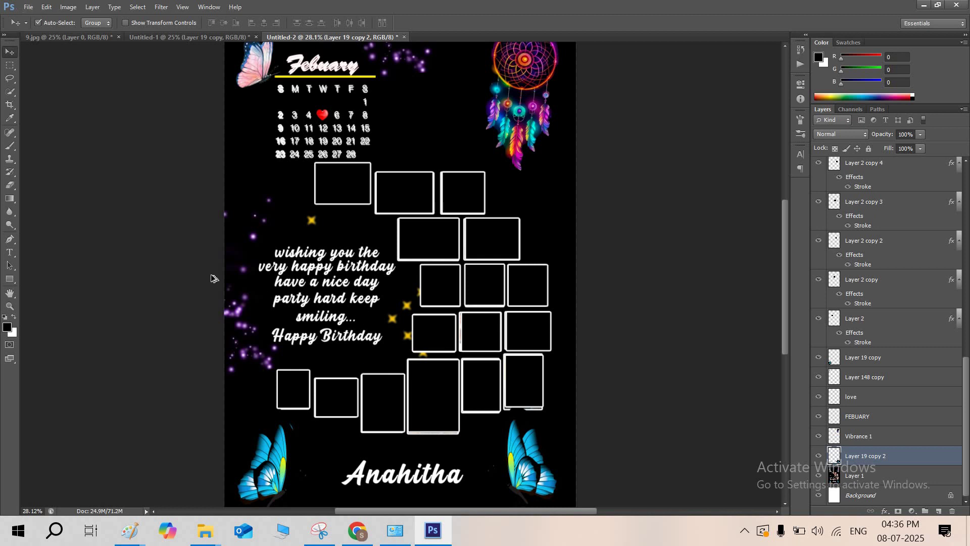
pyautogui.scroll(-2, 312, 289)
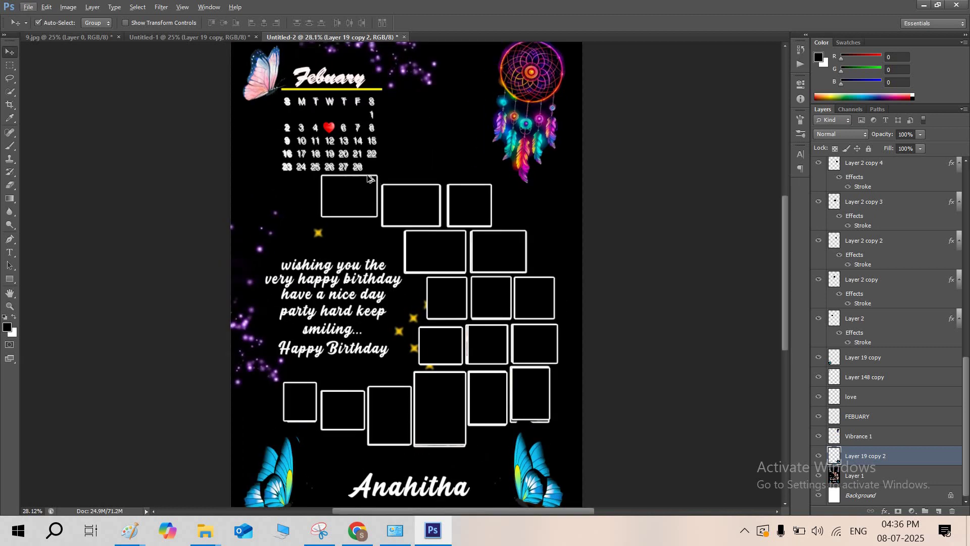
pyautogui.scroll(-1, 369, 178)
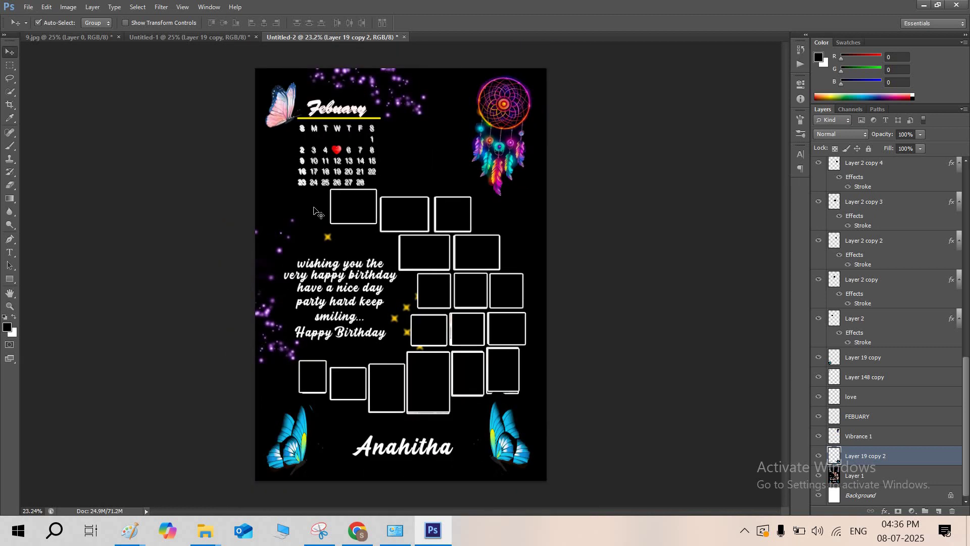
# Copy the purple butterfly sparkle artwork from Untitled-1 onto Untitled-2's left-edge sparkles, and move its layer directly above Layer 1.
pyautogui.click(213, 35)
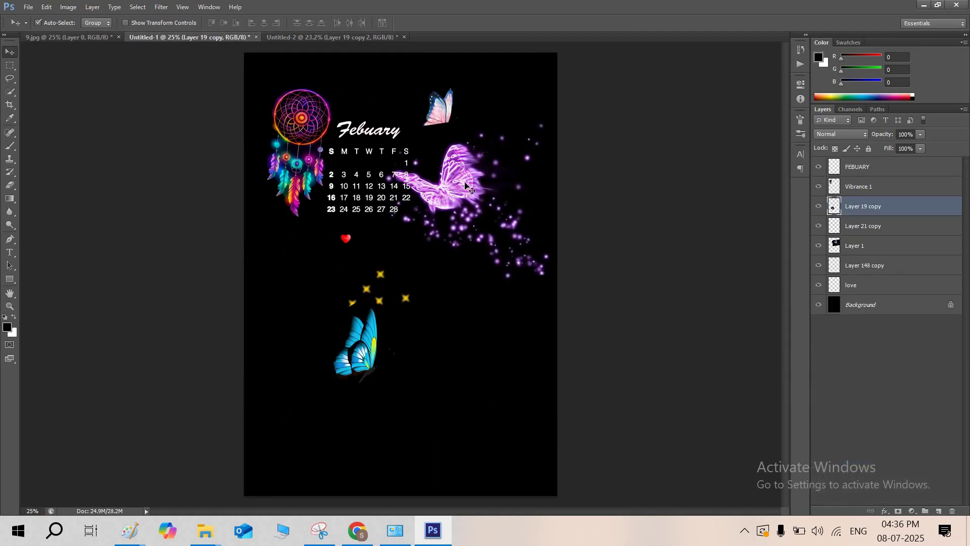
pyautogui.moveTo(440, 201); pyautogui.dragTo(377, 215)
pyautogui.moveTo(323, 99); pyautogui.dragTo(225, 286)
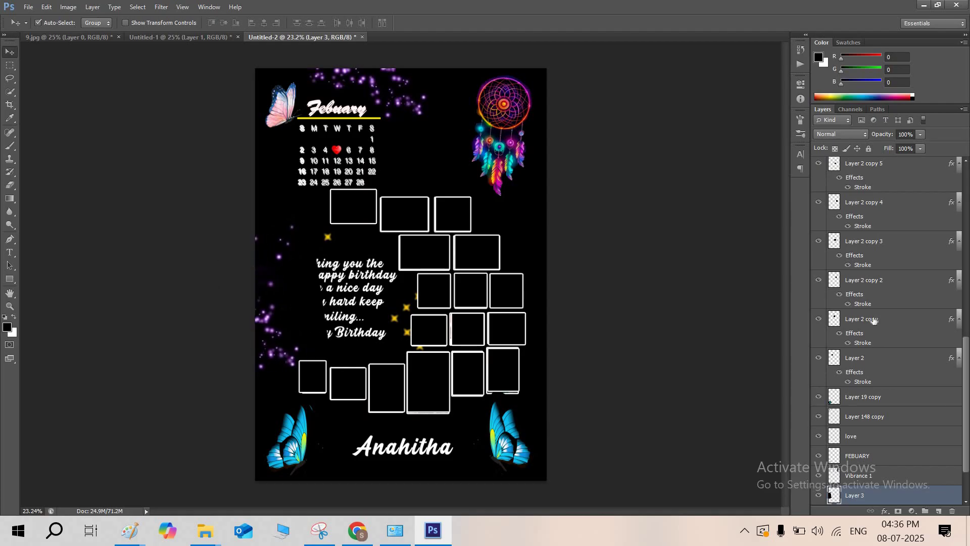
pyautogui.scroll(-3, 896, 324)
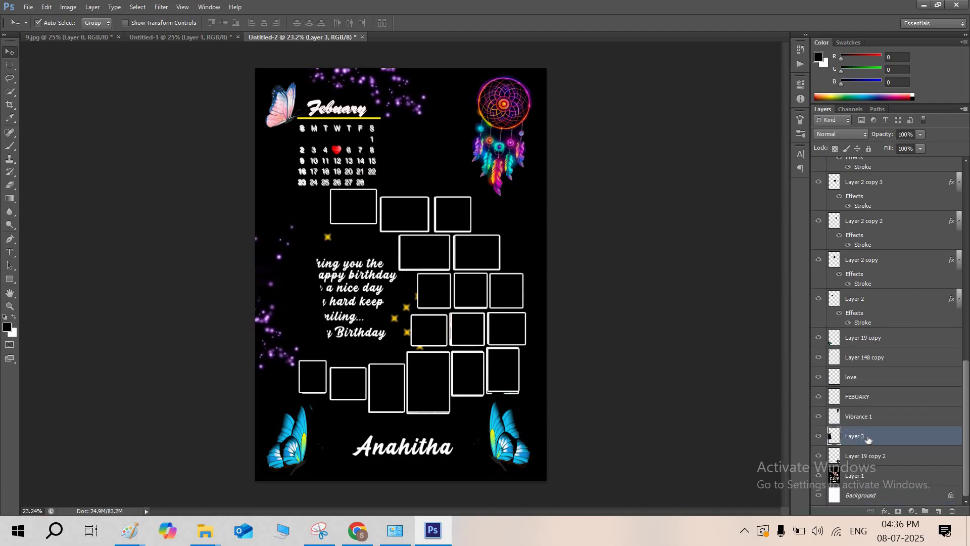
pyautogui.moveTo(869, 438); pyautogui.dragTo(866, 465)
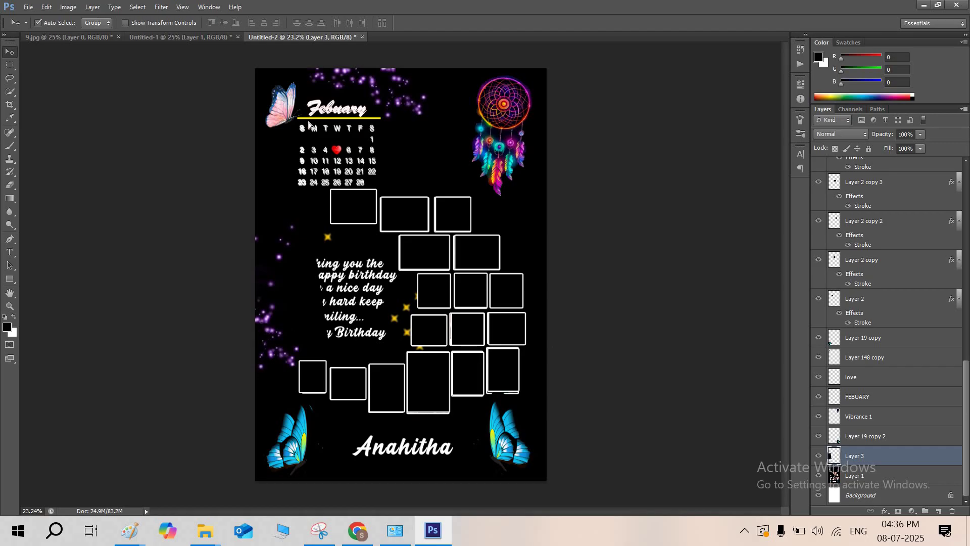
# Duplicate the purple sparkle layer and place the copy, rotated sideways, over the sparkles along the page's upper edge.
pyautogui.moveTo(308, 122); pyautogui.dragTo(387, 69)
pyautogui.hotkey('ctrl', 'j')
pyautogui.scroll(-2, 394, 185)
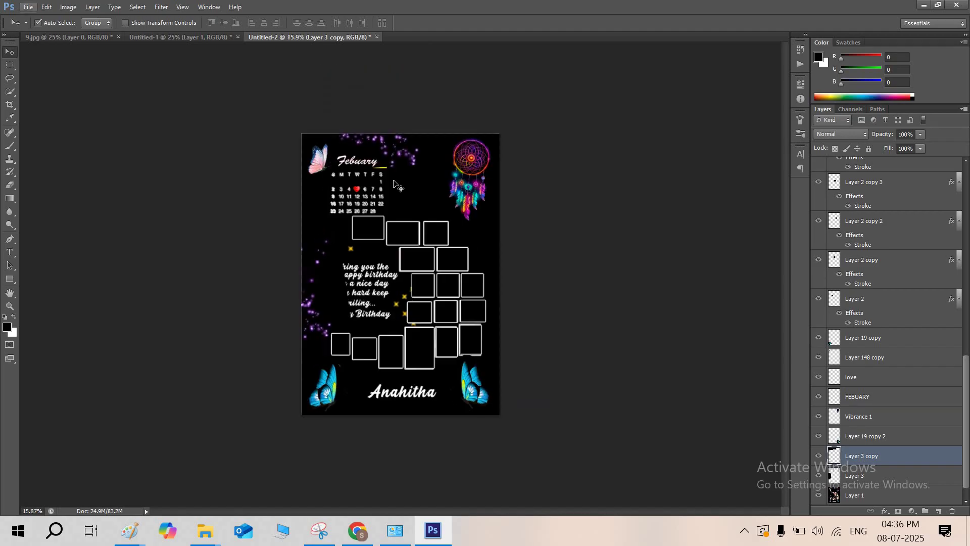
# Hide the flattened collage on Layer 1 and fill the Background layer with black.
pyautogui.scroll(-1, 870, 380)
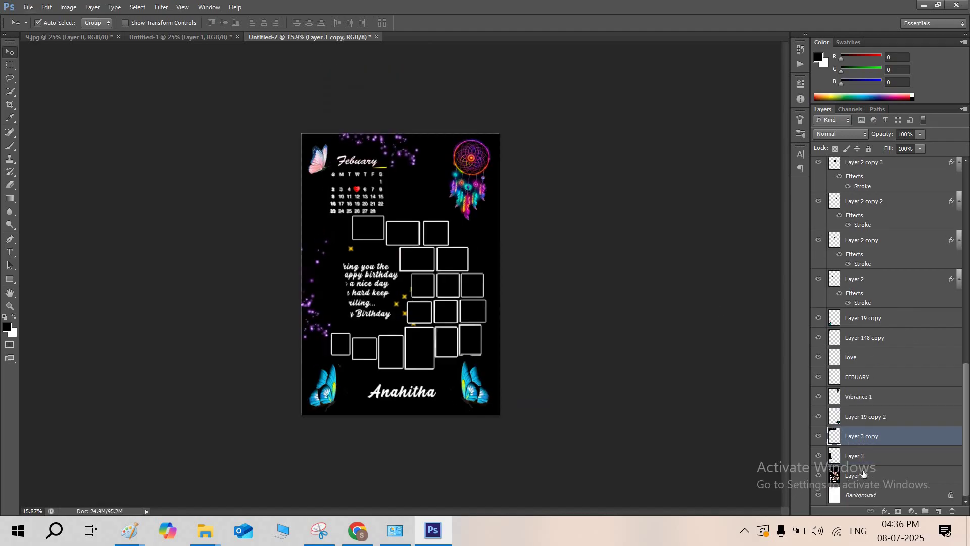
pyautogui.click(835, 477)
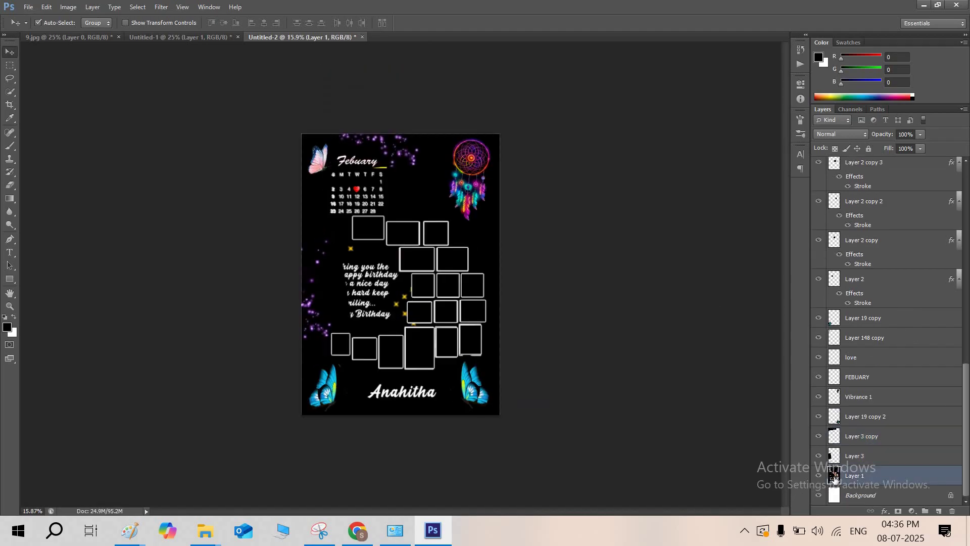
pyautogui.click(819, 476)
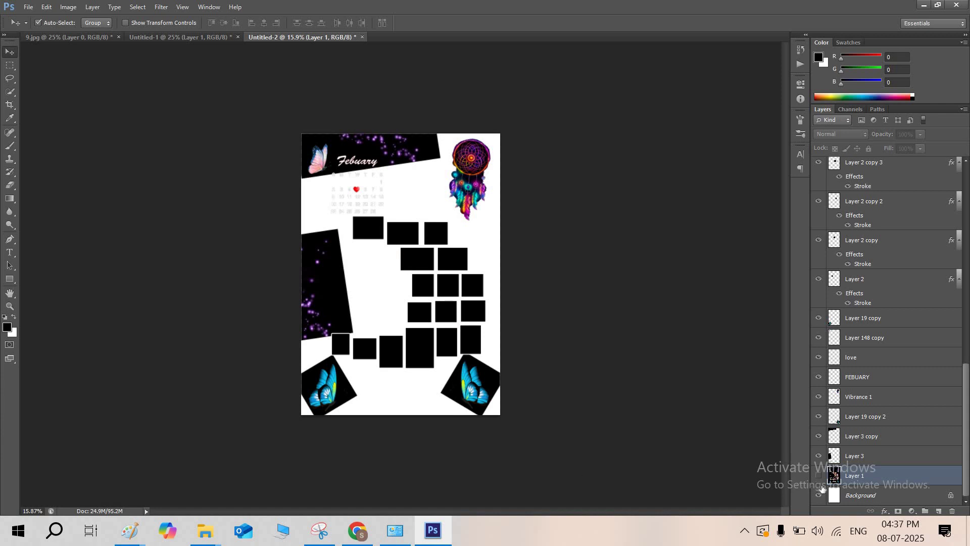
pyautogui.click(864, 496)
pyautogui.hotkey('alt', 'BackSpace')
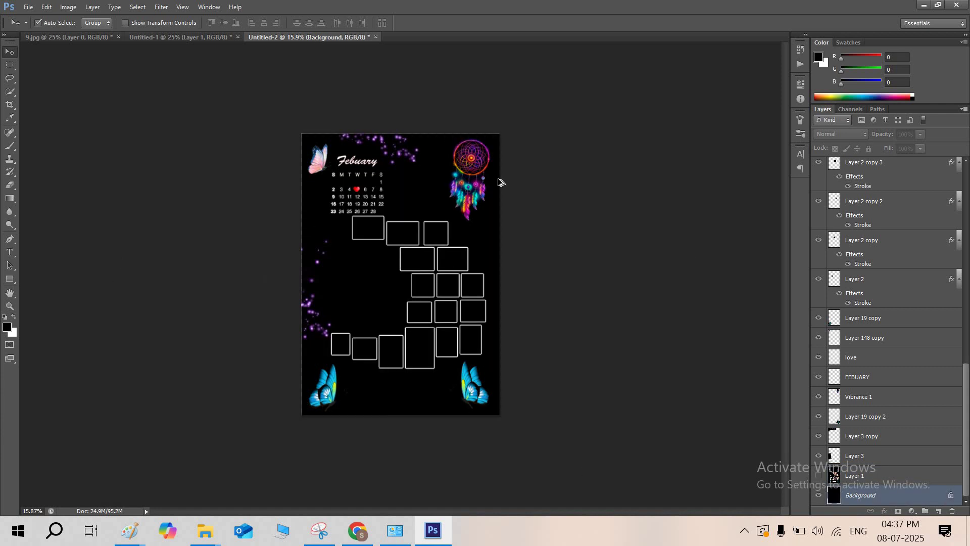
pyautogui.hotkey('ctrl', '+')
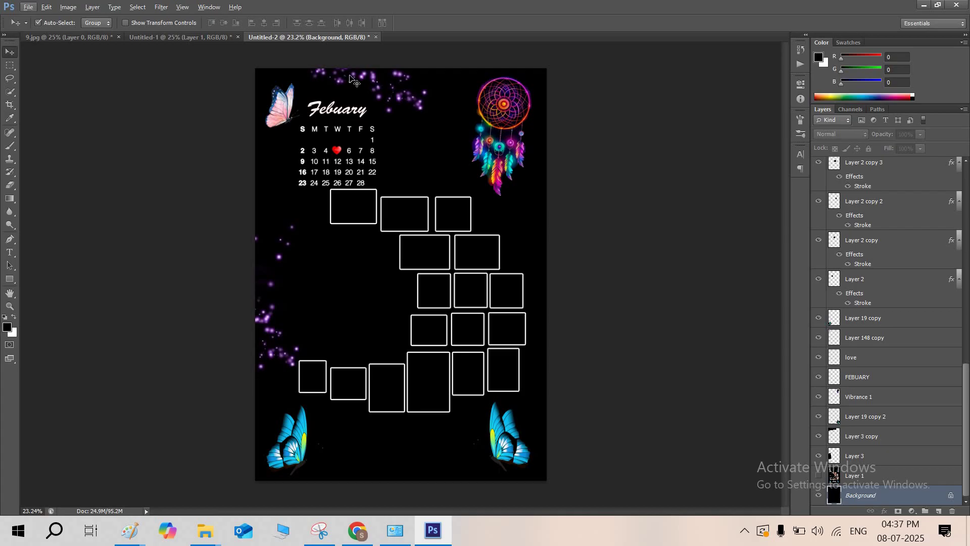
pyautogui.click(440, 218)
pyautogui.click(441, 349)
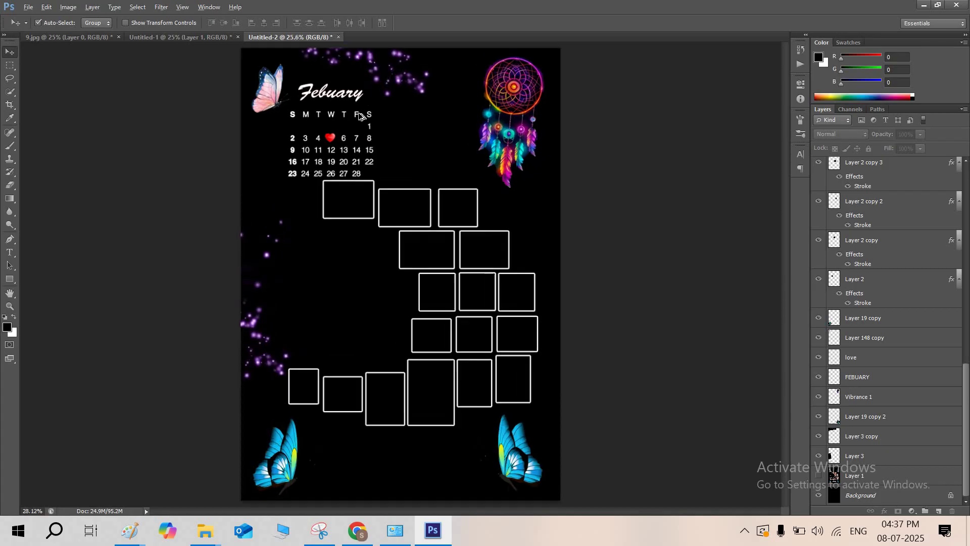
pyautogui.scroll(3, 405, 177)
pyautogui.scroll(-3, 424, 229)
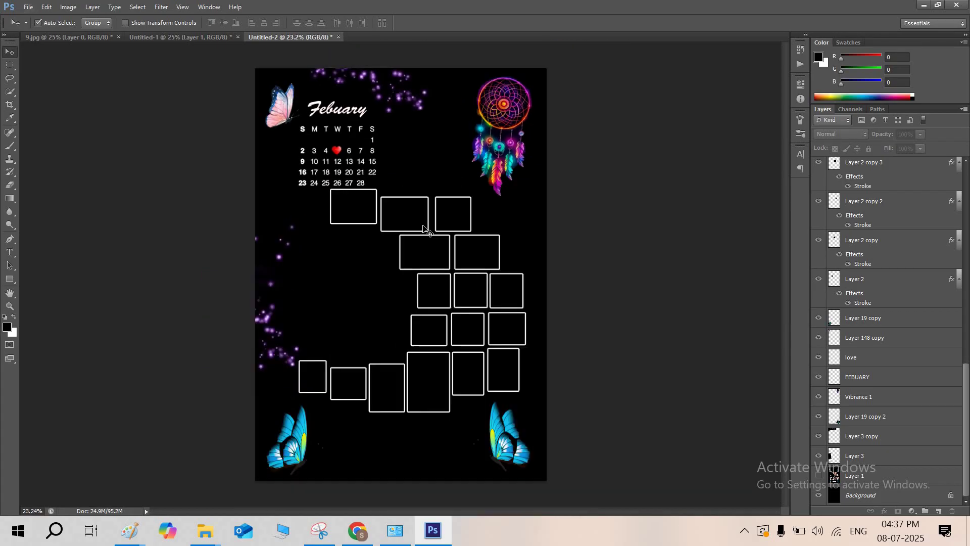
# Switch to Chrome, open Google in a new tab and search for images of "girls pic".
pyautogui.click(358, 530)
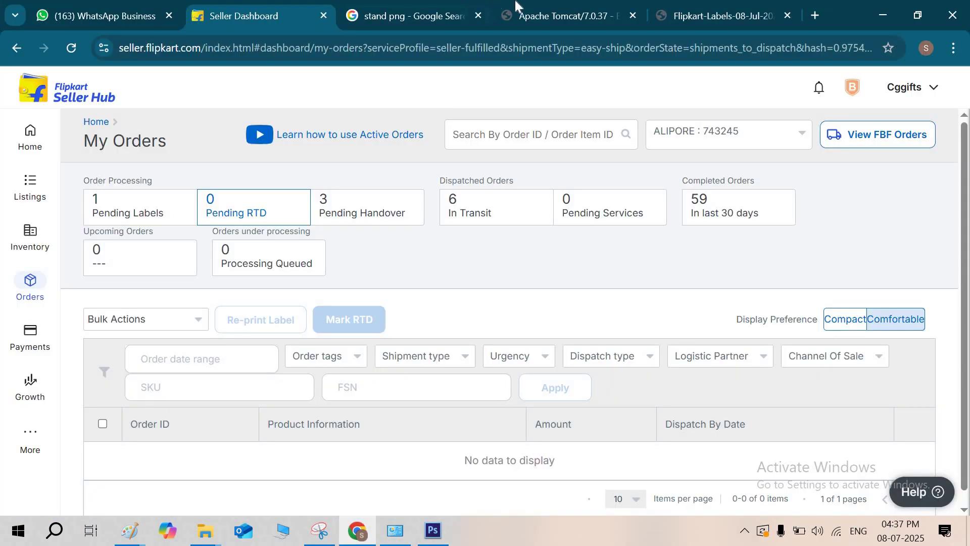
pyautogui.click(709, 6)
pyautogui.click(815, 14)
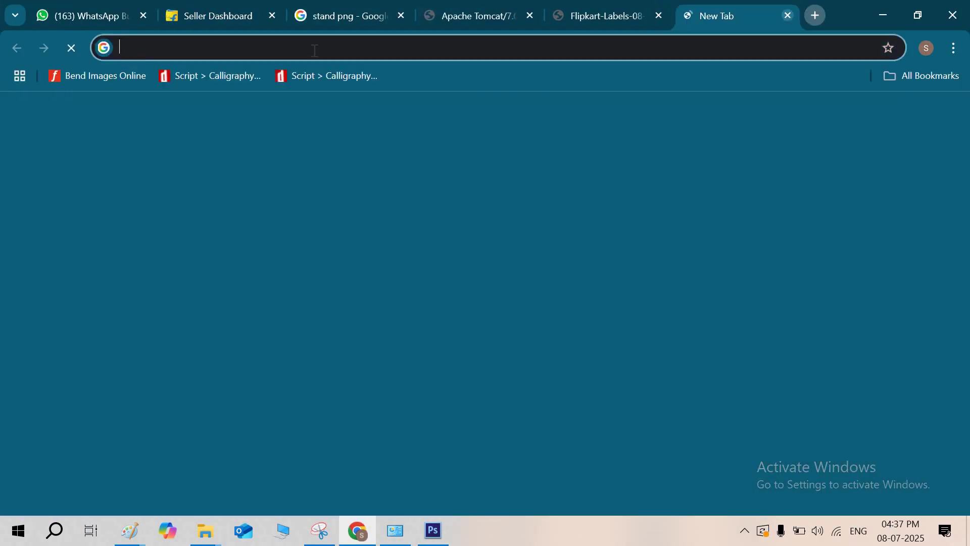
pyautogui.click(315, 51)
pyautogui.write('g')
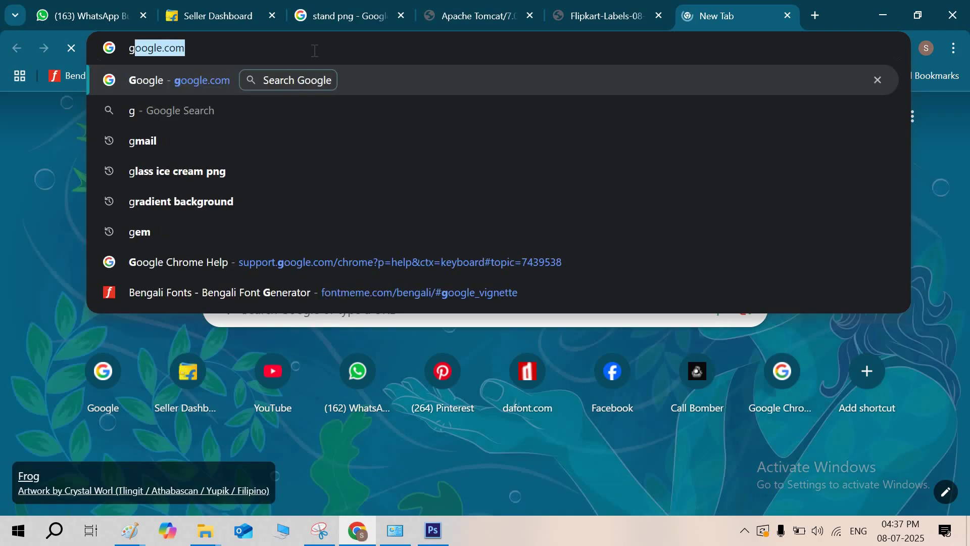
pyautogui.press('Return')
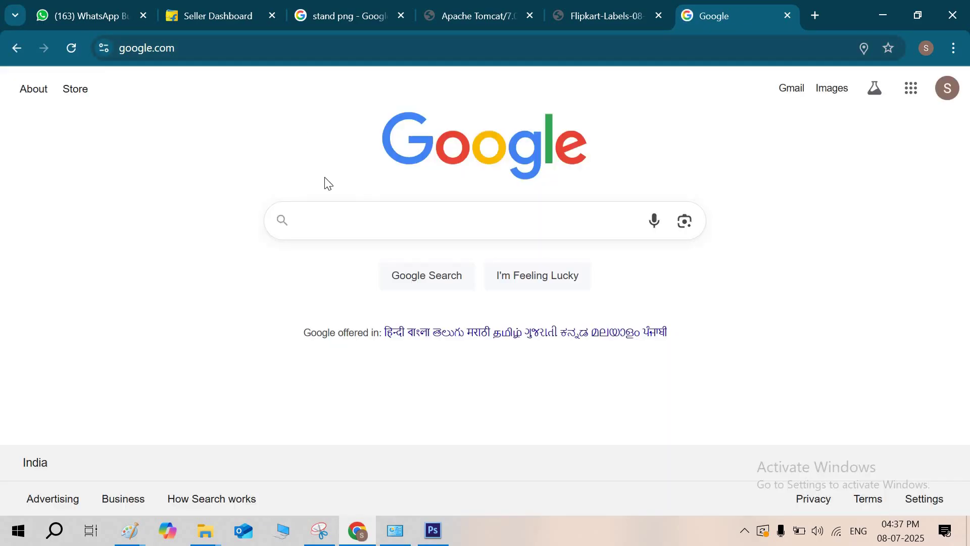
pyautogui.write('girls')
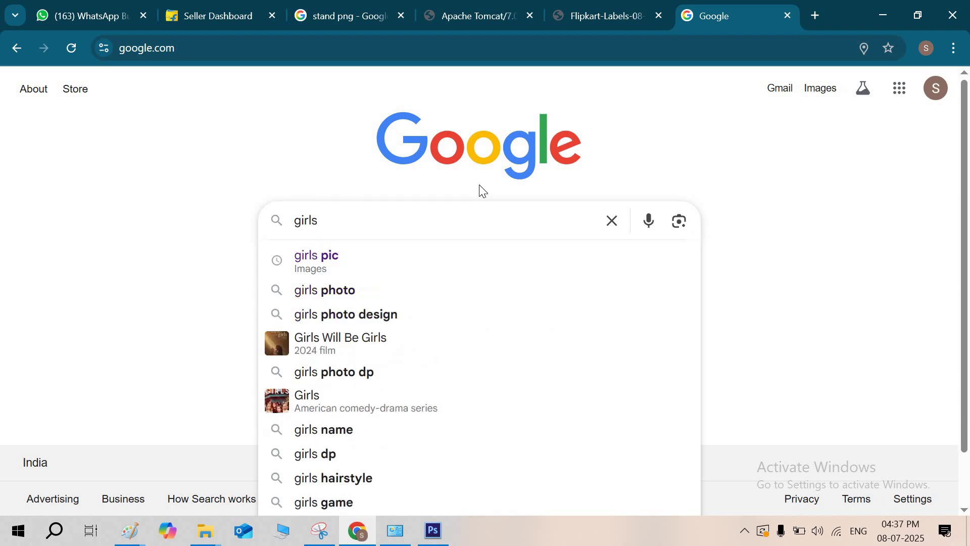
pyautogui.press('Down')
pyautogui.press('Return')
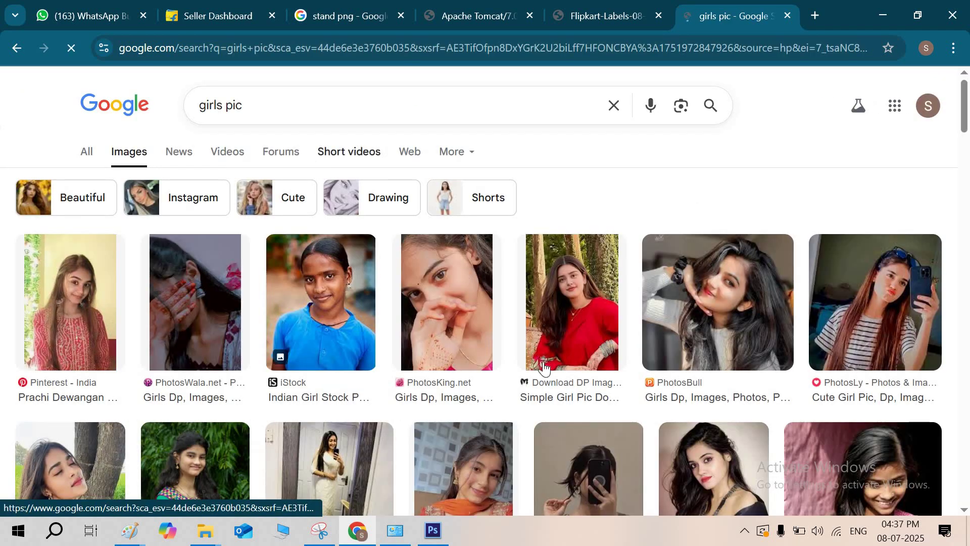
# Open the PhotosMint.com portrait of the girl in an orange scarf from the results and copy the image.
pyautogui.scroll(-5, 357, 351)
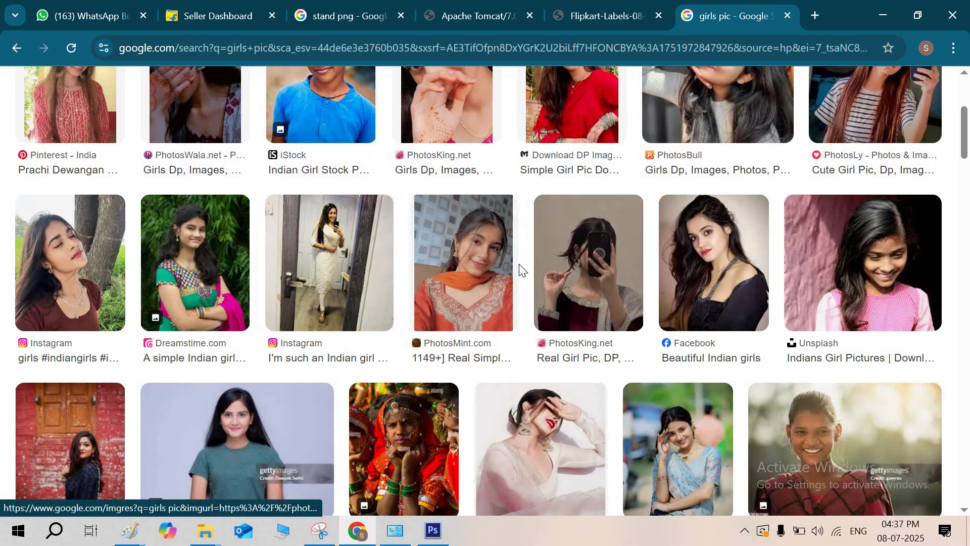
pyautogui.click(470, 273)
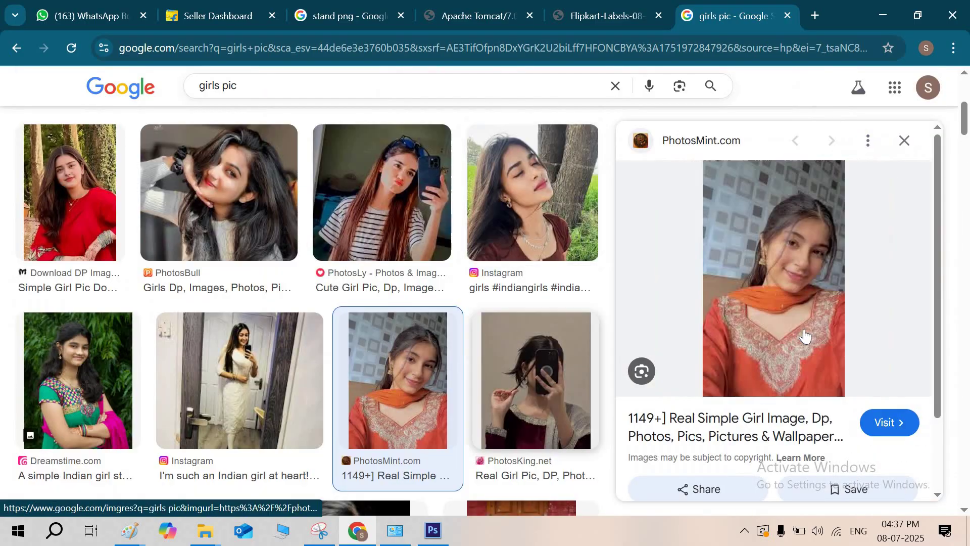
pyautogui.rightClick(804, 326)
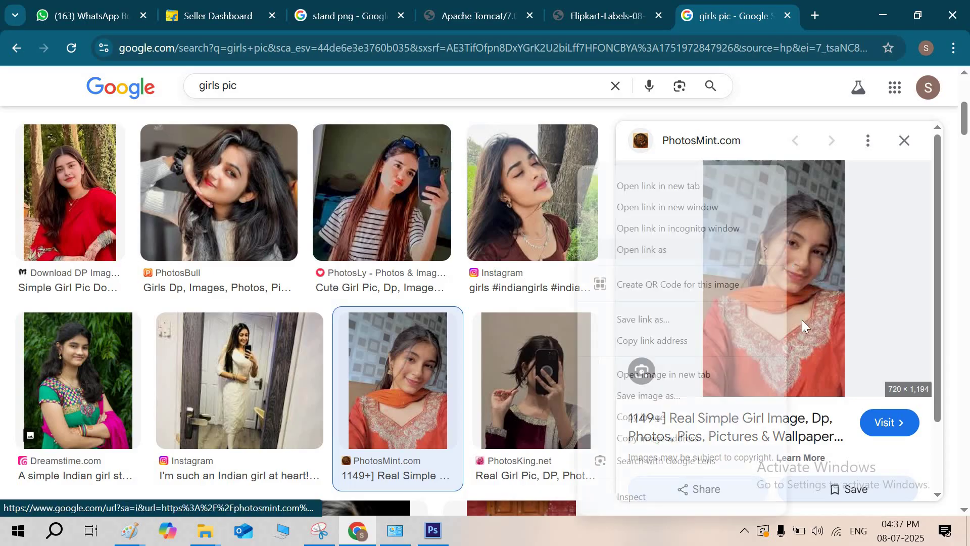
pyautogui.click(668, 417)
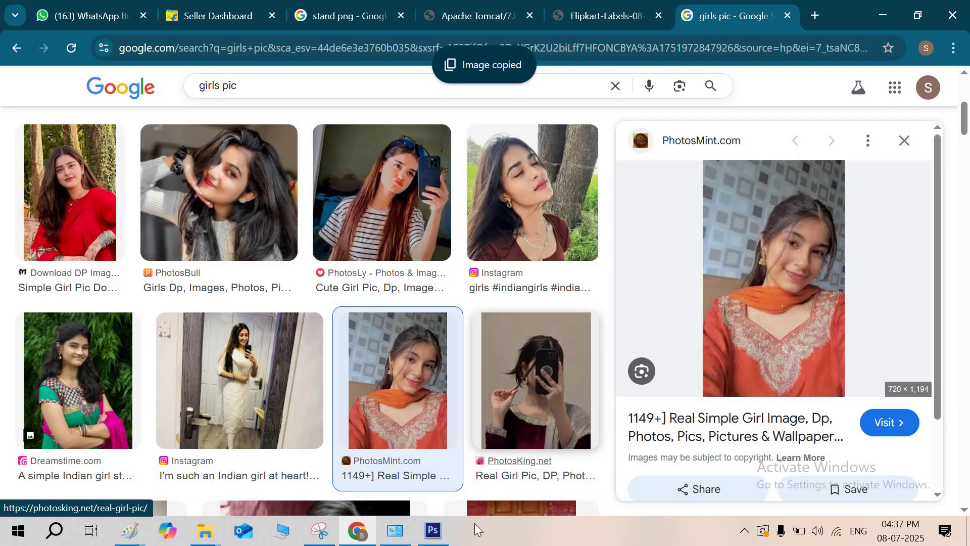
# Switch to Photoshop and paste the copied portrait directly above the large bottom-row frame's layer, Layer 2 copy 14.
pyautogui.click(433, 531)
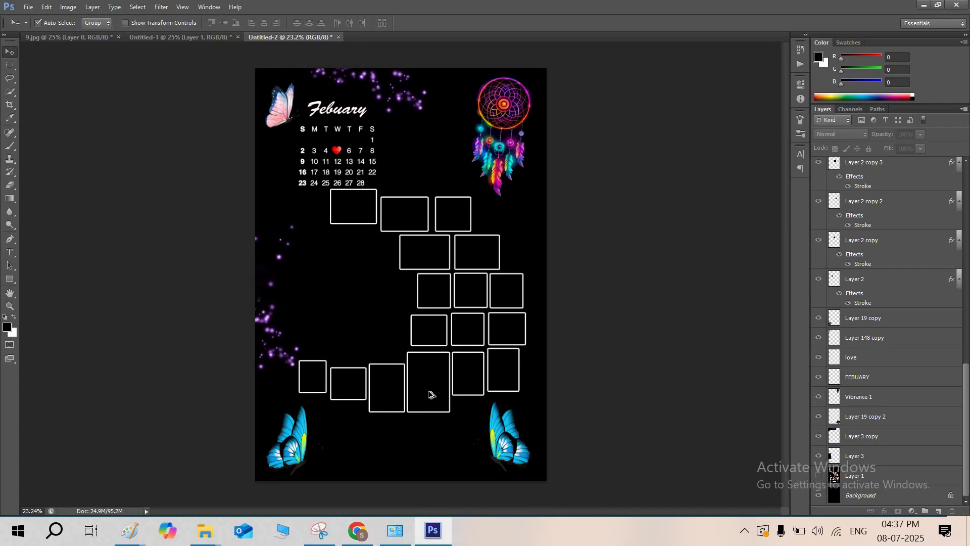
pyautogui.scroll(2, 429, 393)
pyautogui.scroll(-2, 412, 336)
pyautogui.click(440, 349)
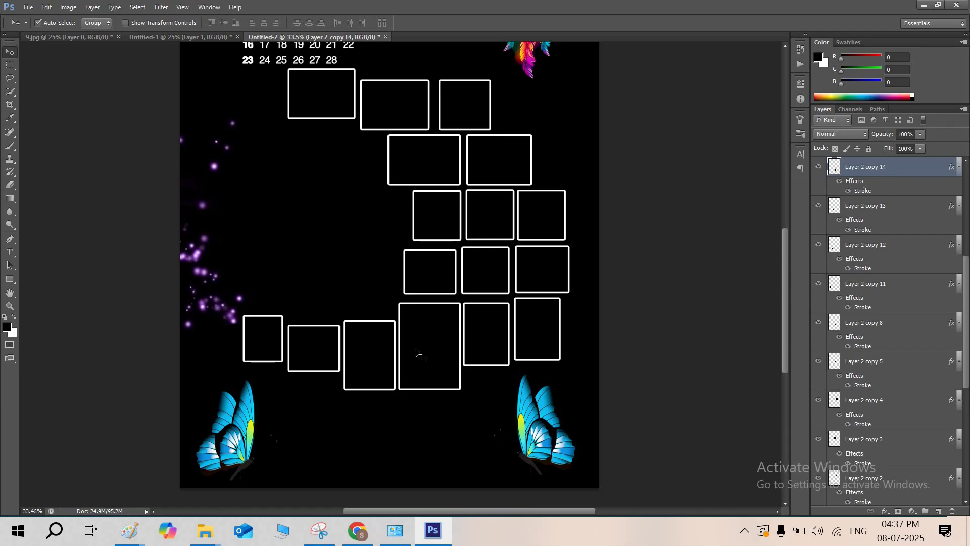
pyautogui.hotkey('ctrl', 'v')
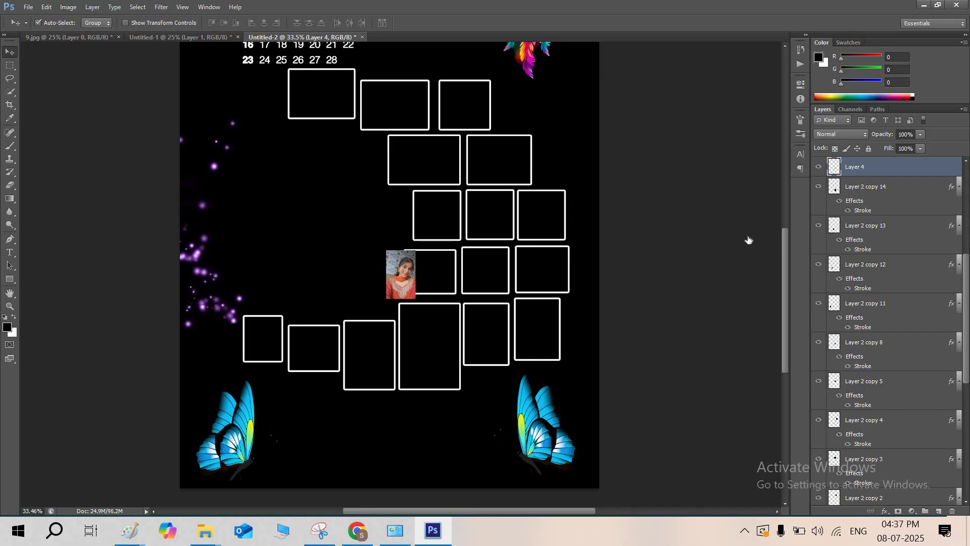
# Scale the pasted portrait to about 220% over the large bottom-row frame, clip it to that frame and centre the face inside.
pyautogui.hotkey('ctrl', 't')
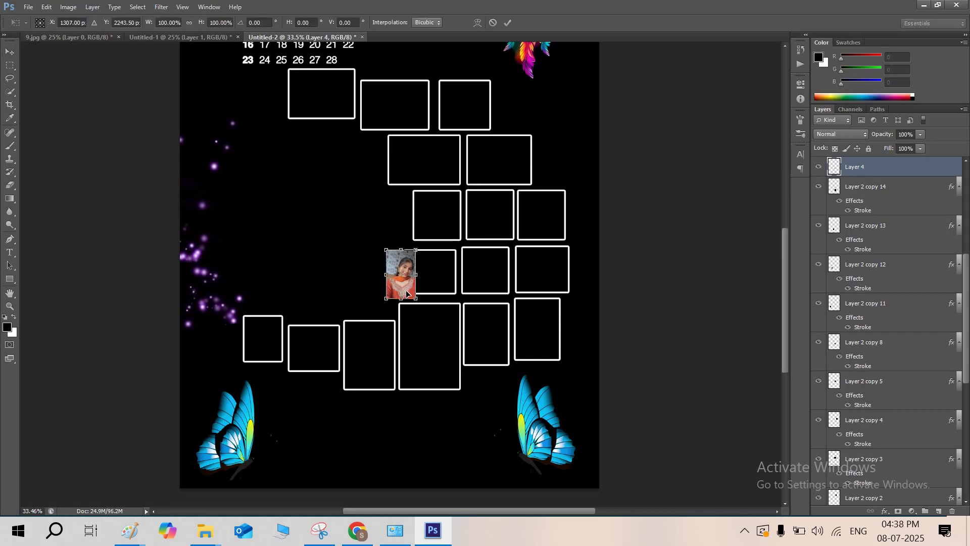
pyautogui.moveTo(407, 262); pyautogui.dragTo(469, 287)
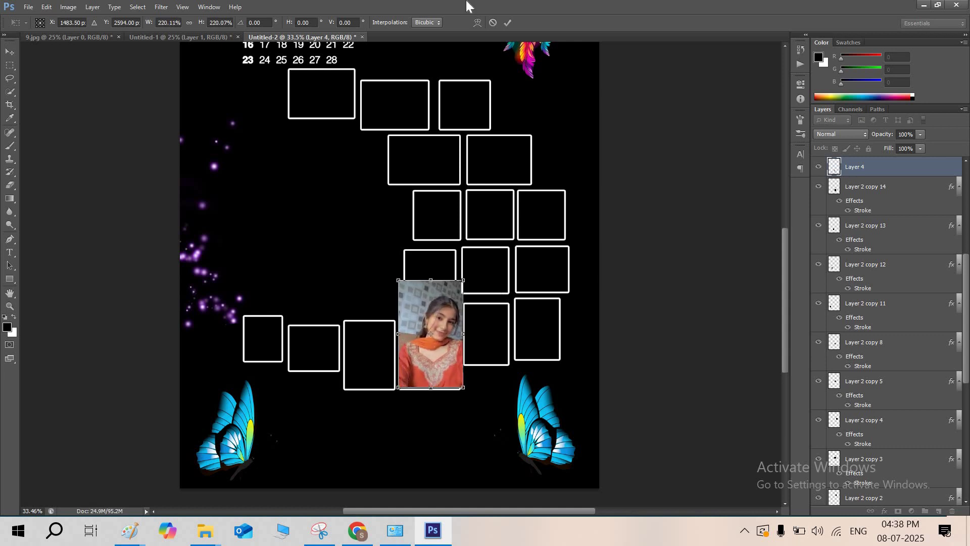
pyautogui.click(508, 22)
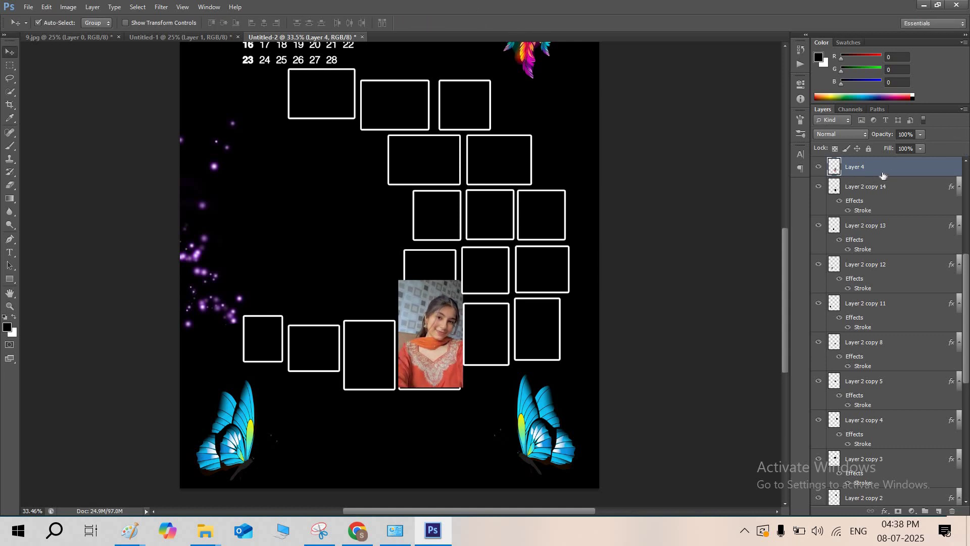
pyautogui.keyDown('alt'); pyautogui.click(877, 174); pyautogui.keyUp('alt')
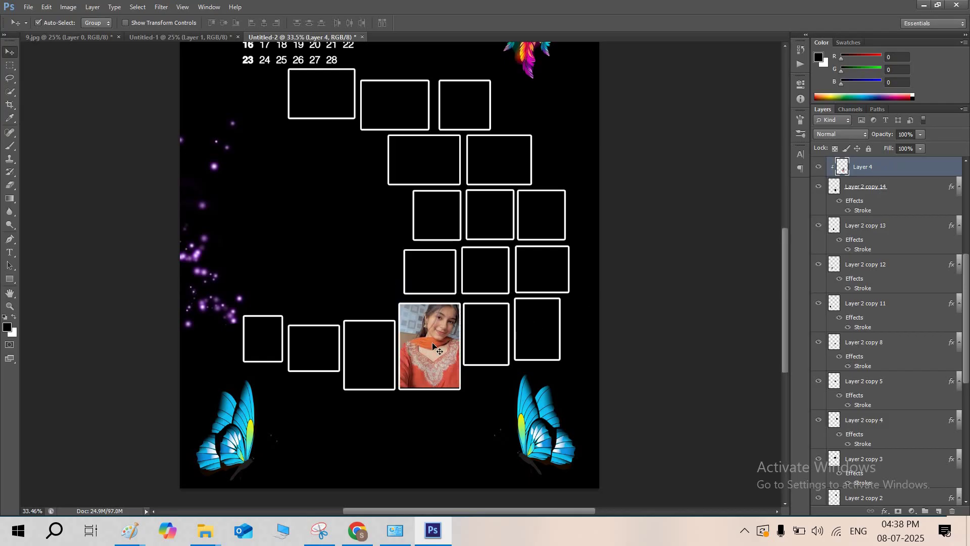
pyautogui.moveTo(433, 366); pyautogui.dragTo(432, 359)
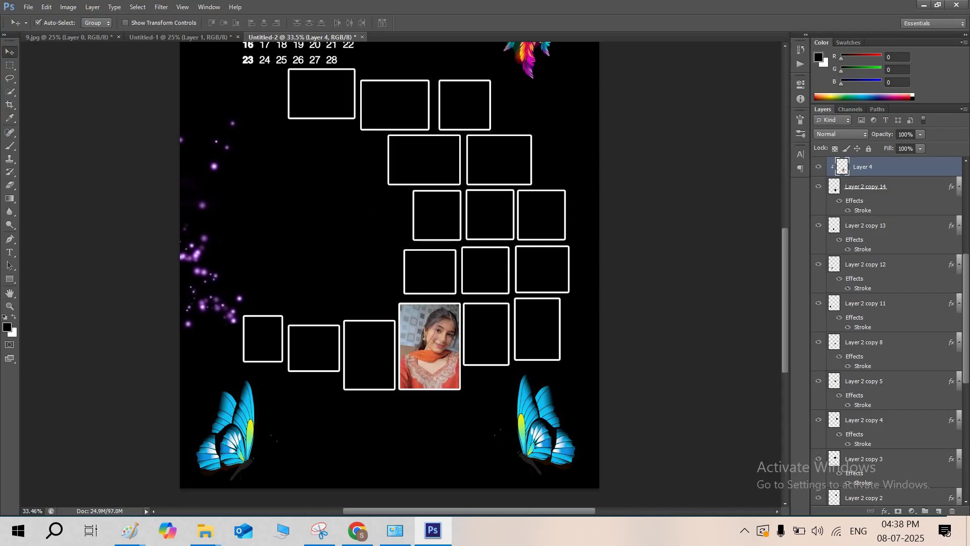
# Switch to Chrome and copy the PhotosLy mirror selfie of the girl in a striped shirt.
pyautogui.click(357, 531)
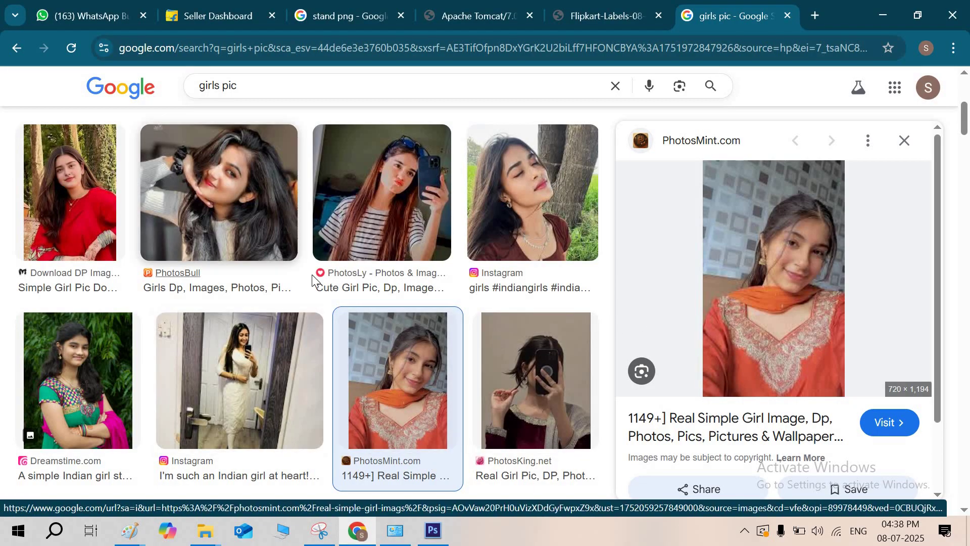
pyautogui.click(381, 213)
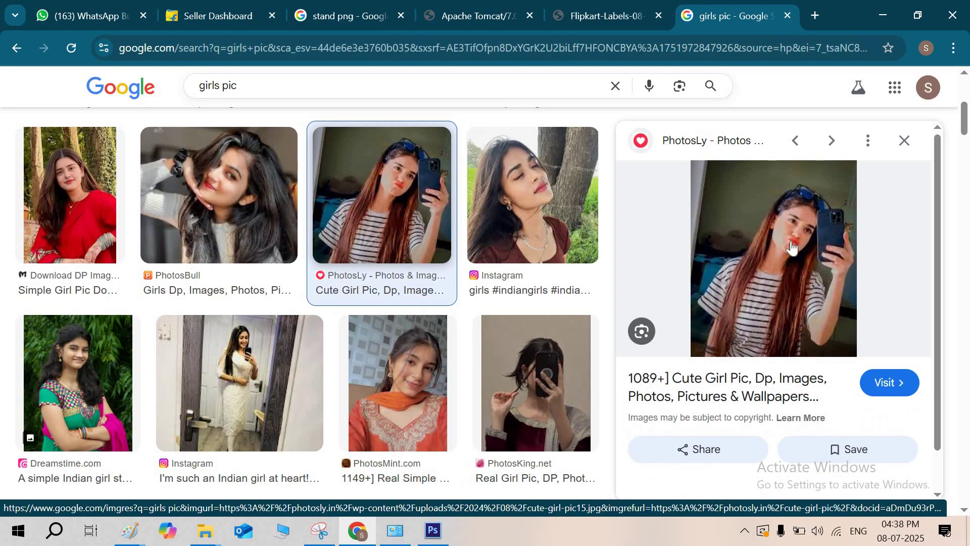
pyautogui.rightClick(762, 248)
pyautogui.click(801, 418)
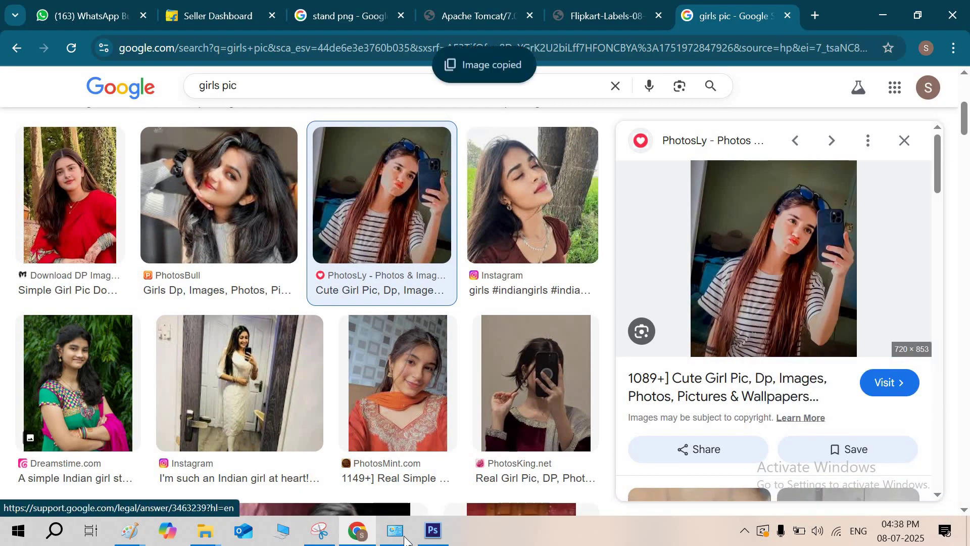
# Switch to Photoshop, paste the striped-shirt selfie above the frame just left of the orange-scarf portrait and clip it to that frame.
pyautogui.click(434, 531)
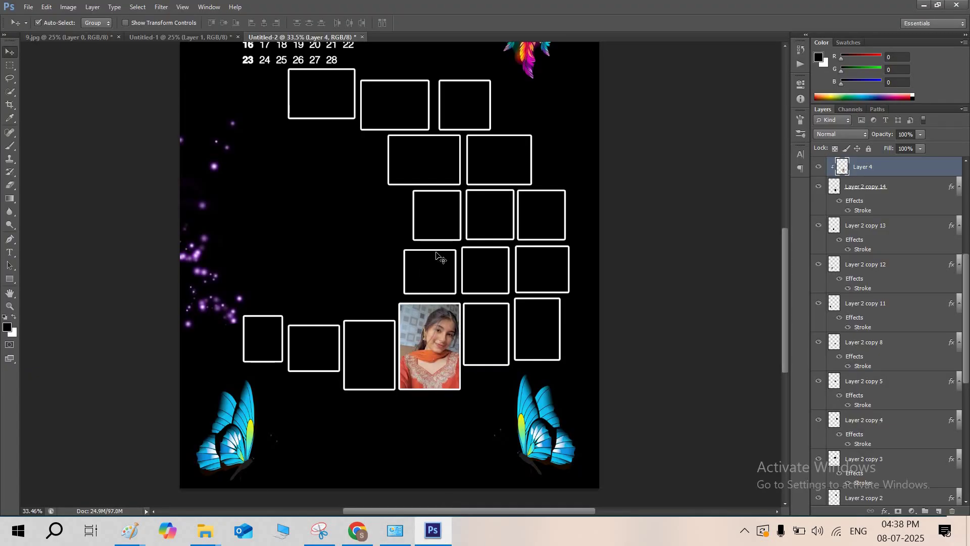
pyautogui.click(366, 349)
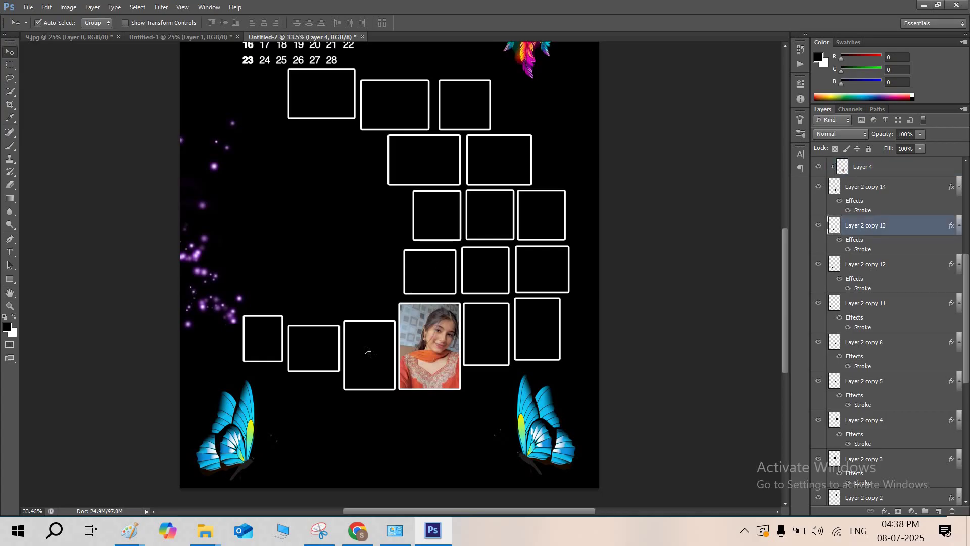
pyautogui.hotkey('ctrl', 'v')
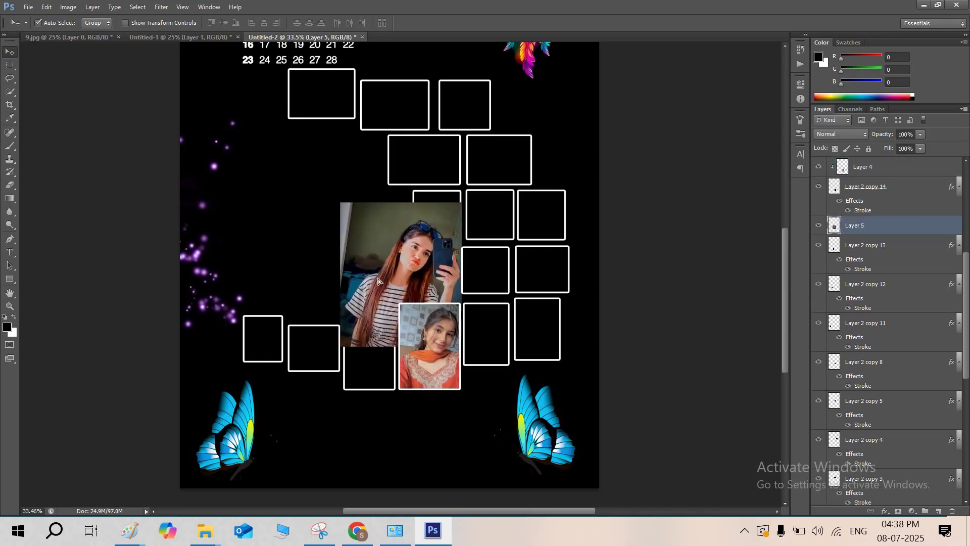
pyautogui.moveTo(378, 281); pyautogui.dragTo(356, 354)
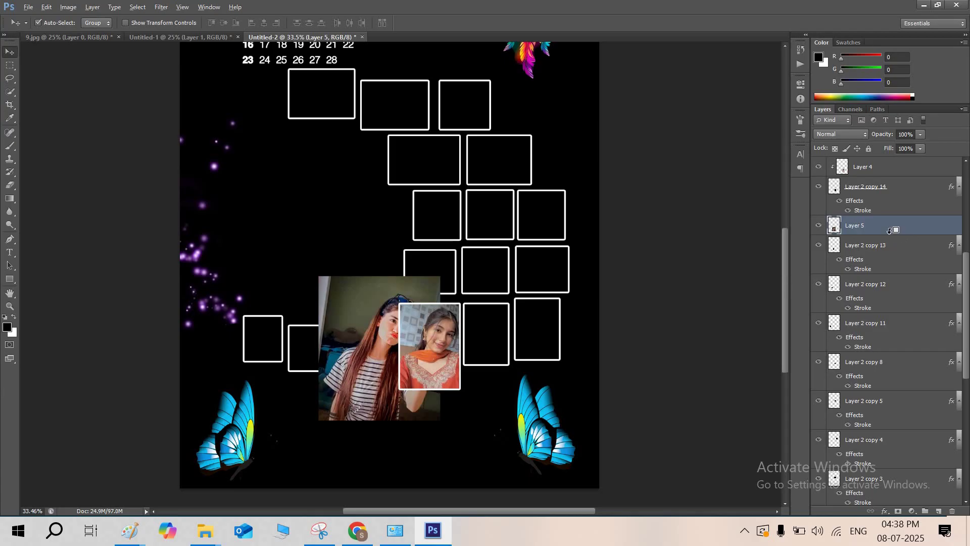
pyautogui.keyDown('alt'); pyautogui.click(889, 230); pyautogui.keyUp('alt')
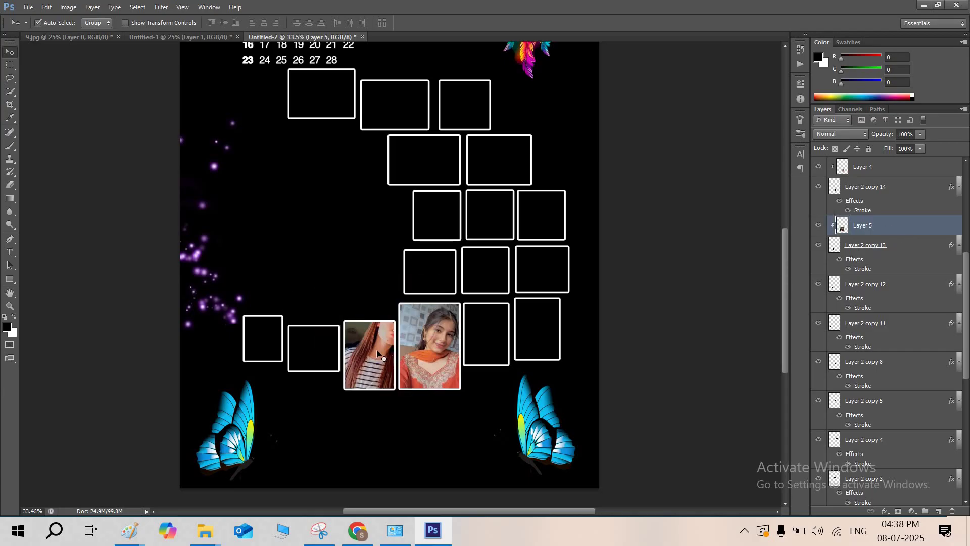
# Scale the striped-shirt selfie down and position it so the face and phone fill its bottom-row frame.
pyautogui.moveTo(364, 373); pyautogui.dragTo(349, 394)
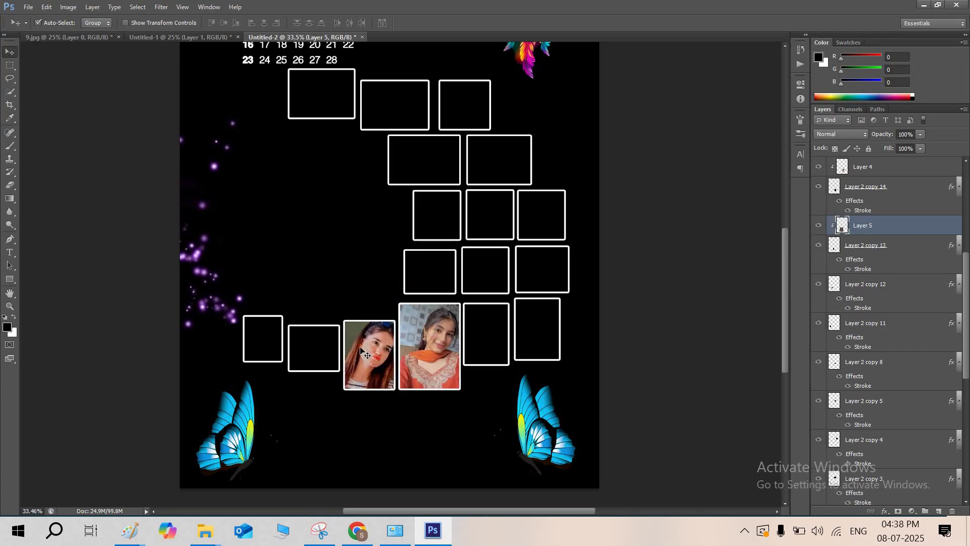
pyautogui.hotkey('ctrl', 't')
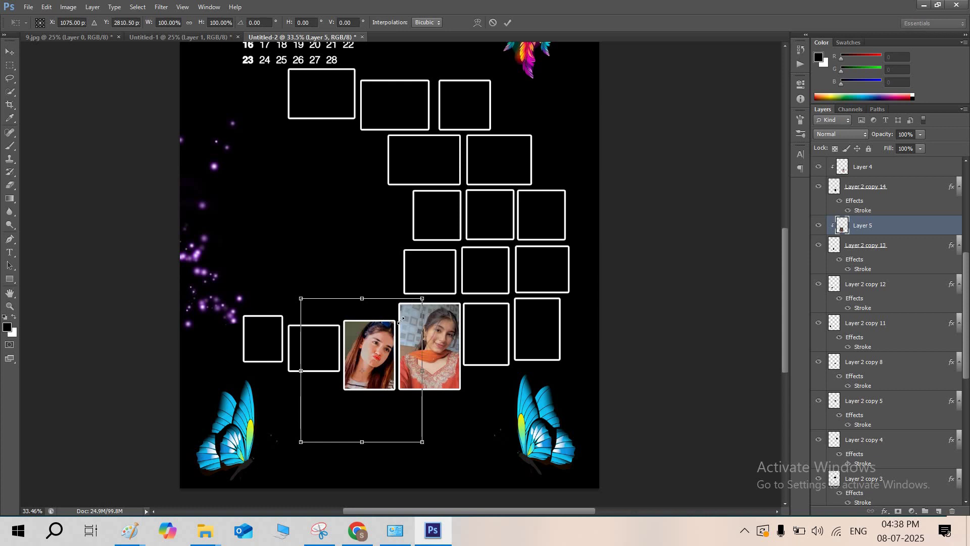
pyautogui.moveTo(401, 321); pyautogui.dragTo(374, 352)
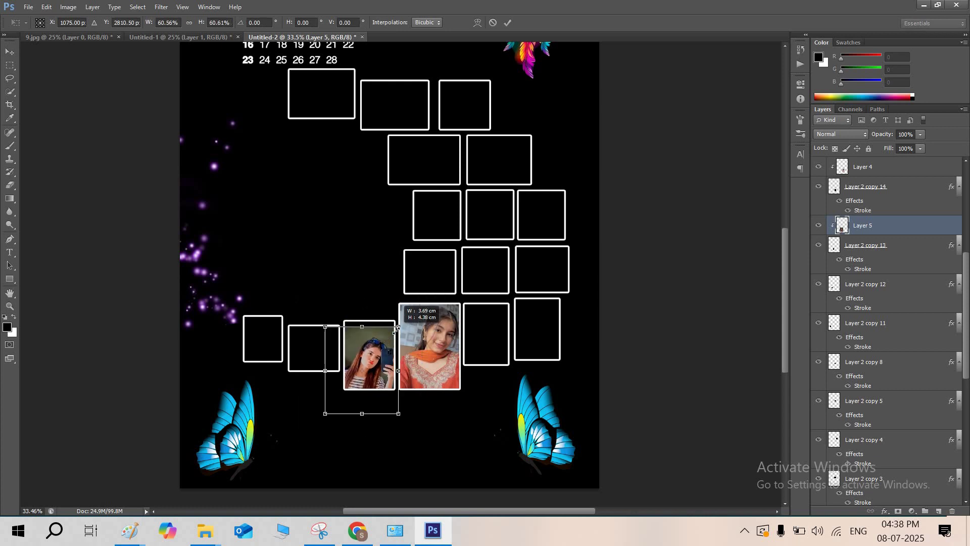
pyautogui.click(508, 22)
pyautogui.scroll(1, 430, 405)
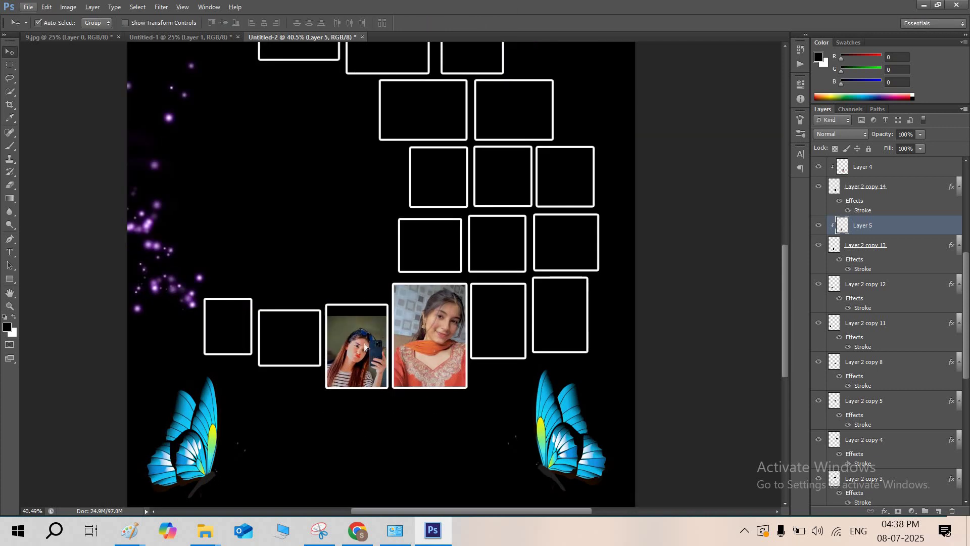
pyautogui.moveTo(365, 348); pyautogui.dragTo(364, 329)
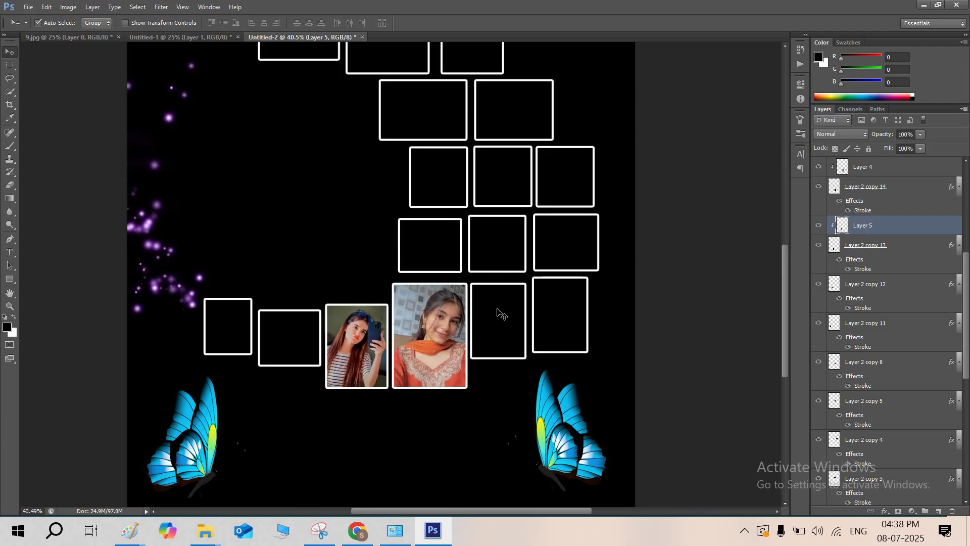
# Select the frame just right of the orange-scarf portrait, and copy the PhotosKing.net mirror selfie of the girl in maroon from Chrome.
pyautogui.click(505, 316)
pyautogui.hotkey('ctrl', 'j')
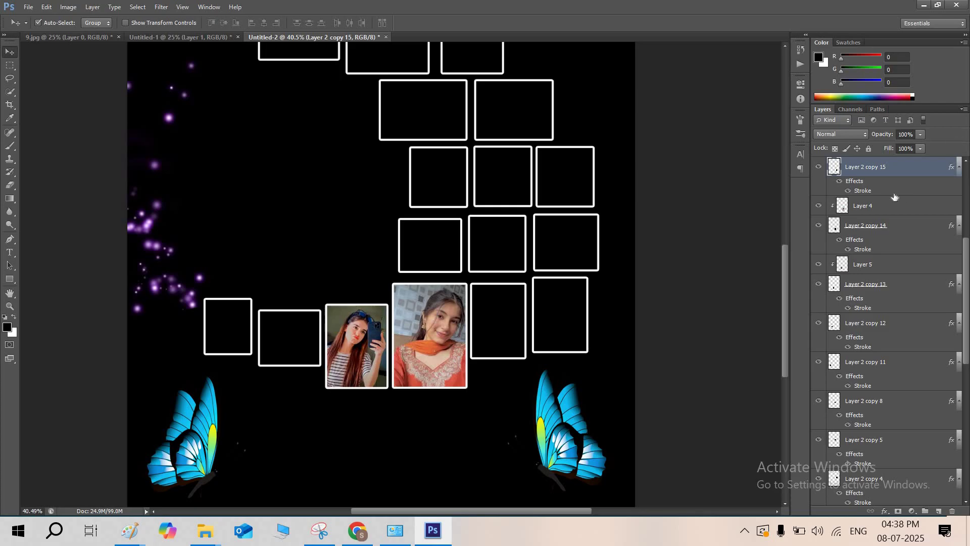
pyautogui.click(357, 530)
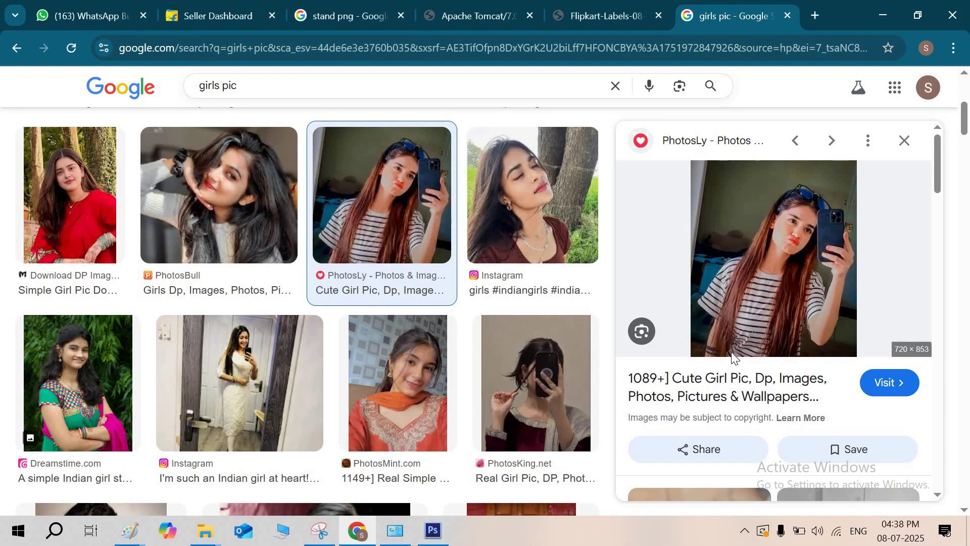
pyautogui.click(562, 375)
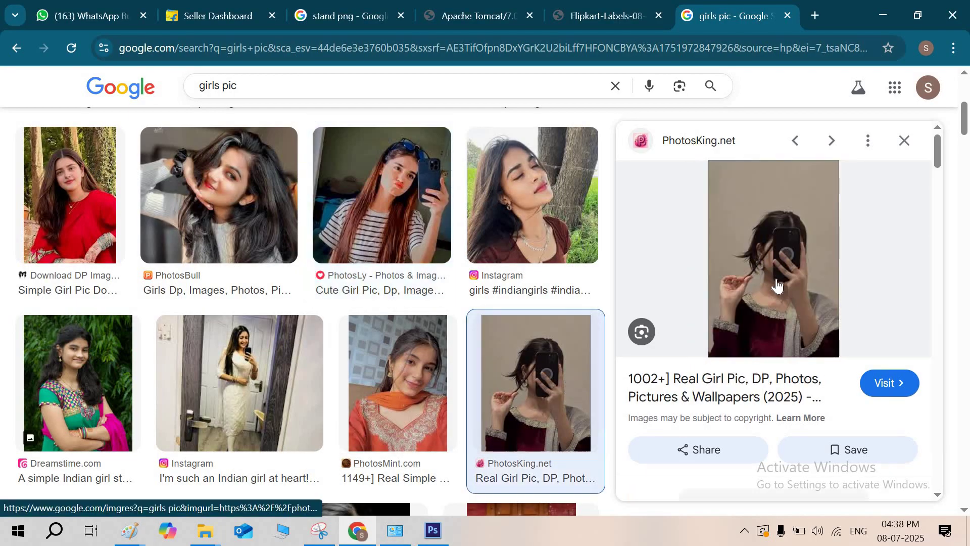
pyautogui.rightClick(772, 285)
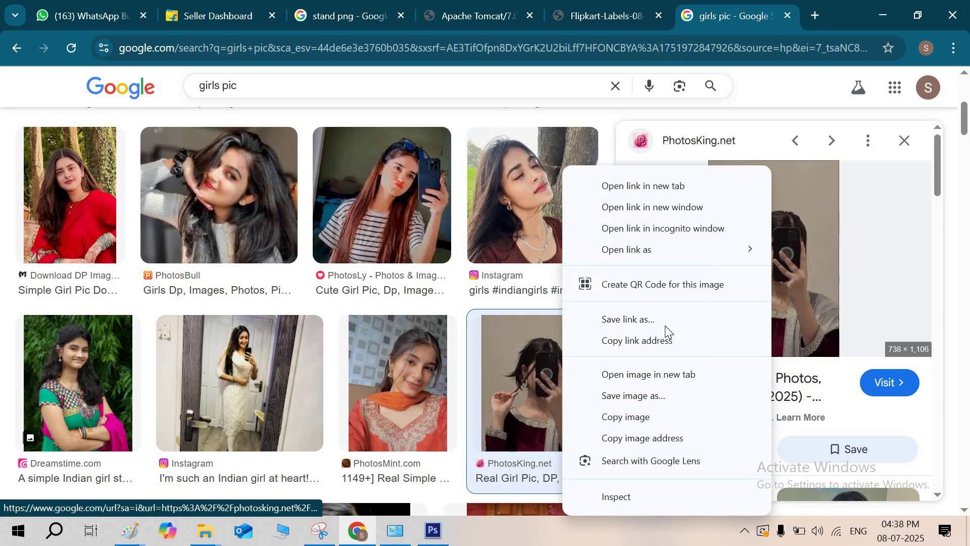
pyautogui.click(639, 417)
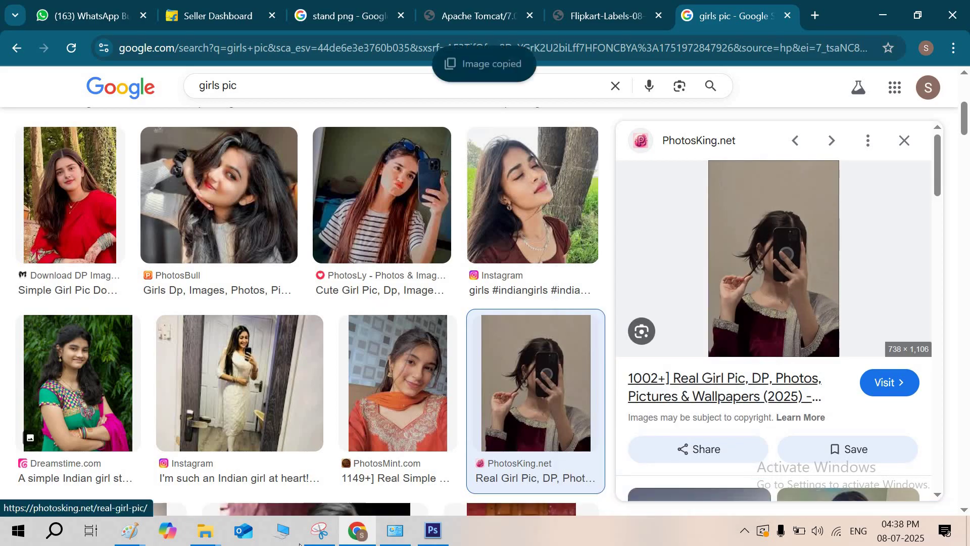
# Switch to Photoshop, paste the maroon-dress selfie above Layer 2 copy 15 and clip it to that frame.
pyautogui.click(430, 535)
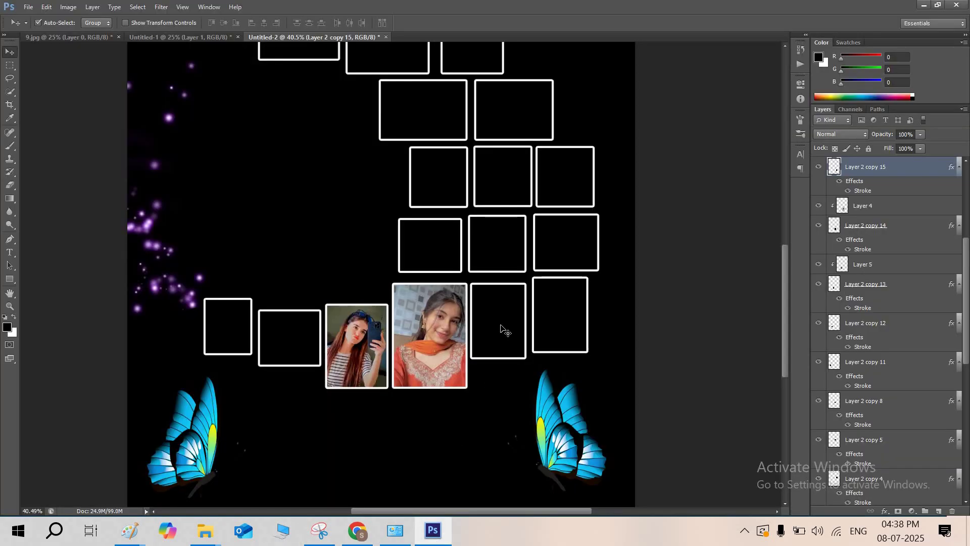
pyautogui.hotkey('ctrl', 'v')
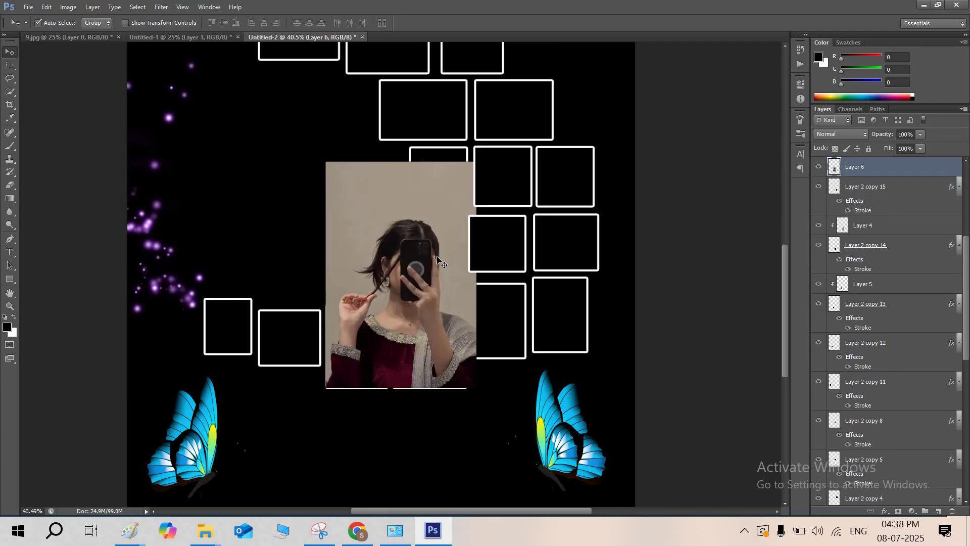
pyautogui.moveTo(420, 242); pyautogui.dragTo(505, 266)
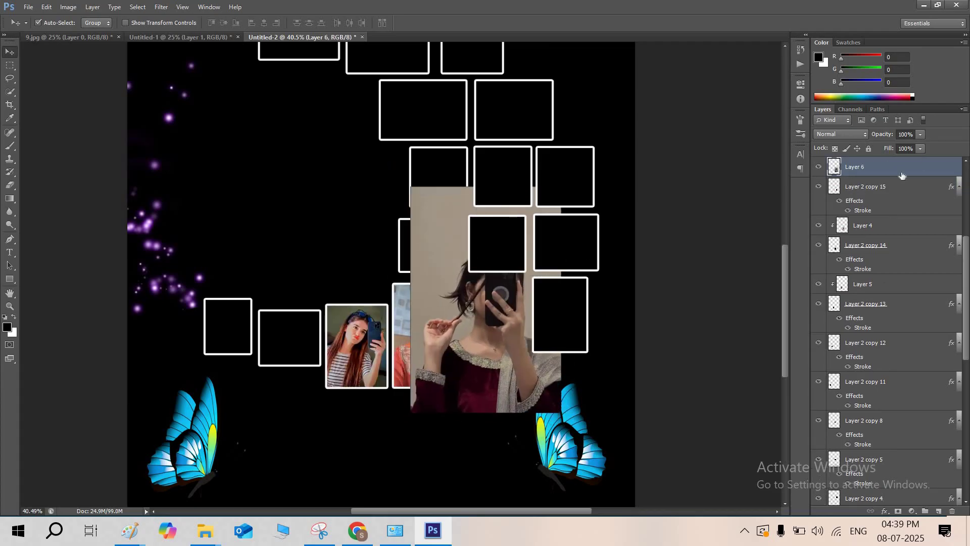
pyautogui.moveTo(888, 168); pyautogui.dragTo(880, 175)
pyautogui.keyDown('alt'); pyautogui.click(877, 170); pyautogui.keyUp('alt')
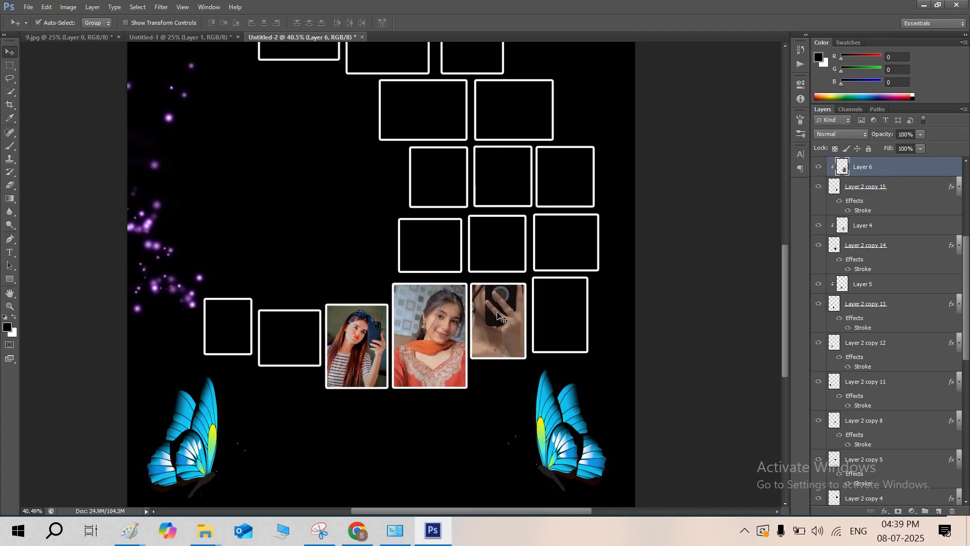
# Scale the maroon-dress selfie down and position it so the head and shoulders fit inside its frame.
pyautogui.moveTo(503, 346); pyautogui.dragTo(518, 334)
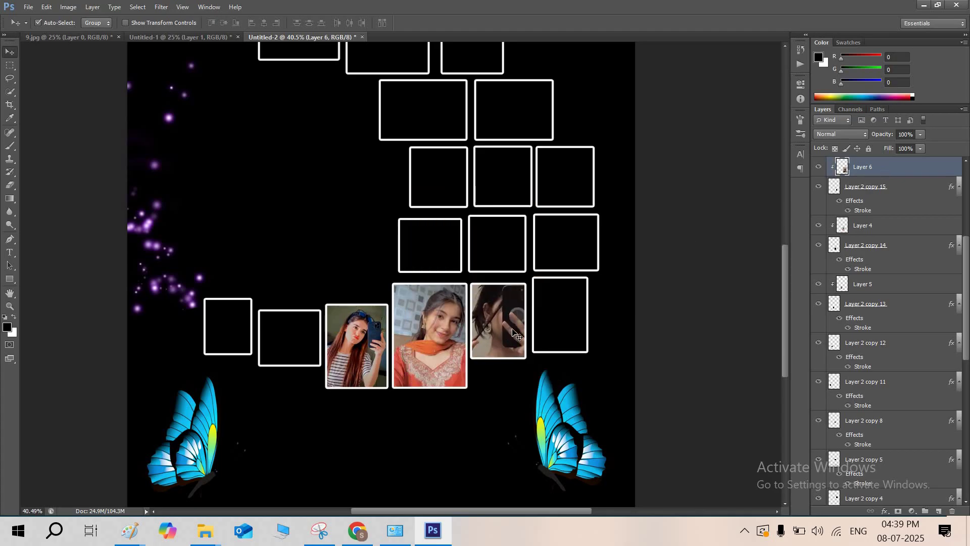
pyautogui.hotkey('ctrl', 't')
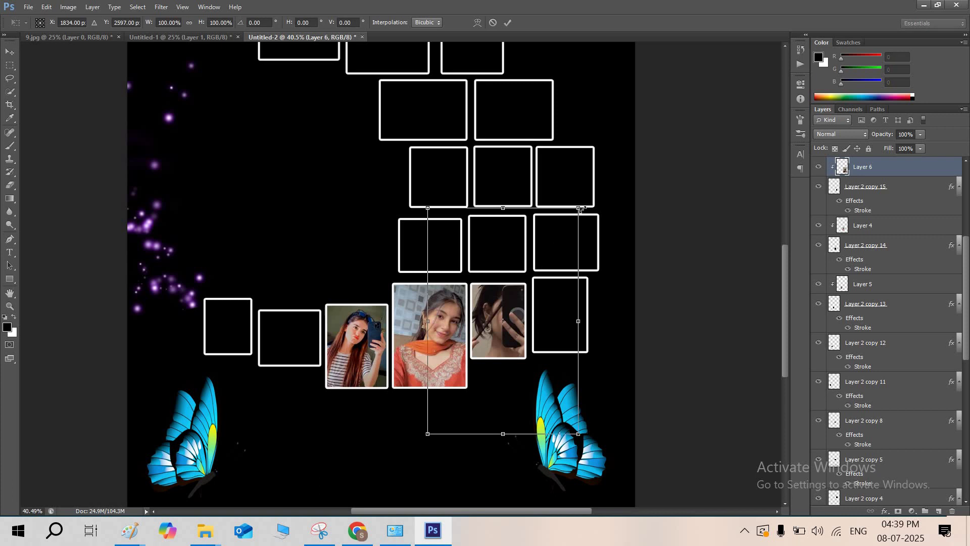
pyautogui.moveTo(578, 208); pyautogui.dragTo(535, 272)
pyautogui.click(508, 22)
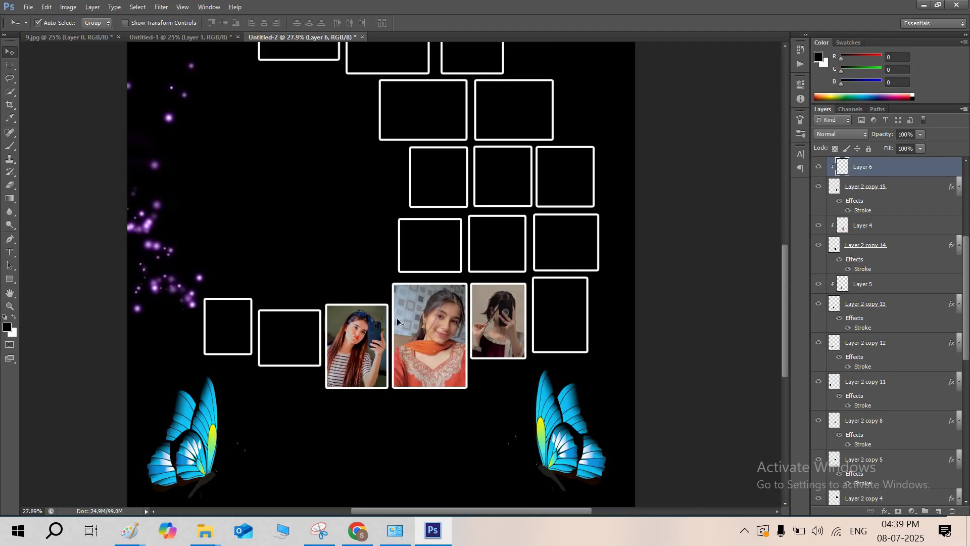
# Add the text "happy birhday" below the bottom photo row, between the blue butterflies, and colour it white.
pyautogui.scroll(-3, 399, 320)
pyautogui.scroll(1, 410, 427)
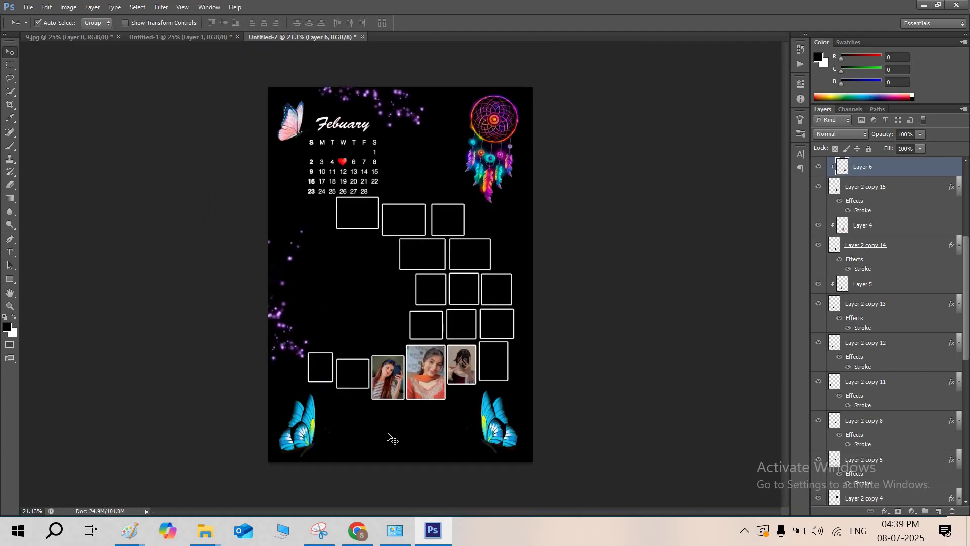
pyautogui.click(10, 254)
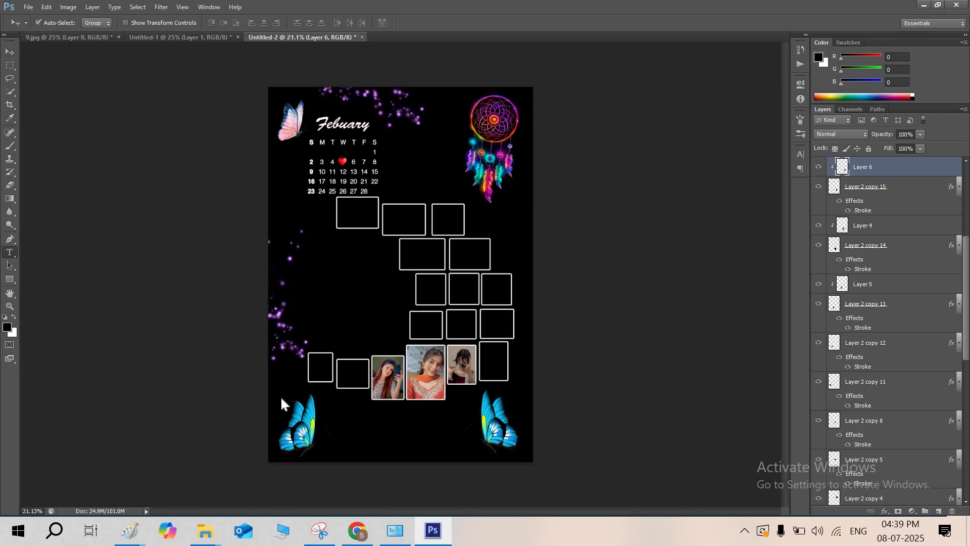
pyautogui.click(378, 433)
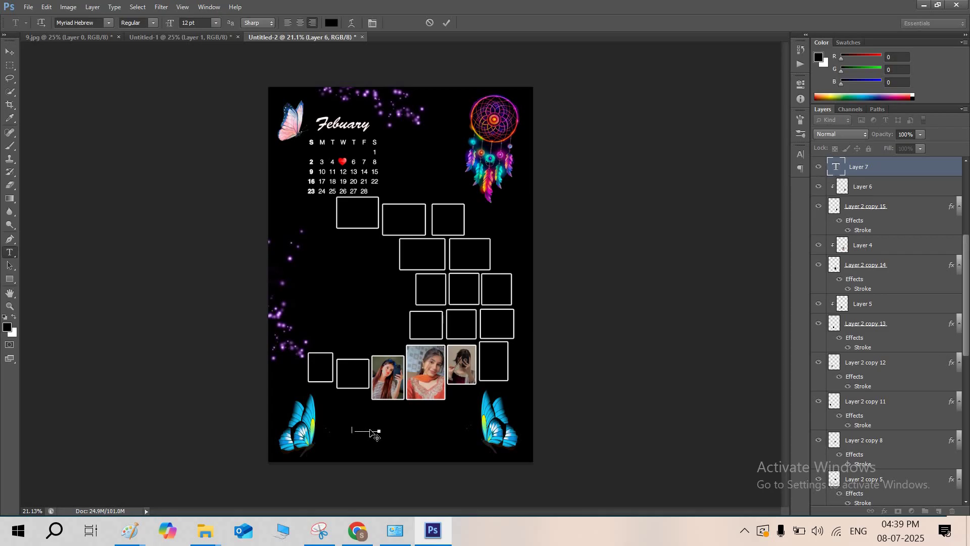
pyautogui.hotkey('ctrl', 'a')
pyautogui.click(331, 23)
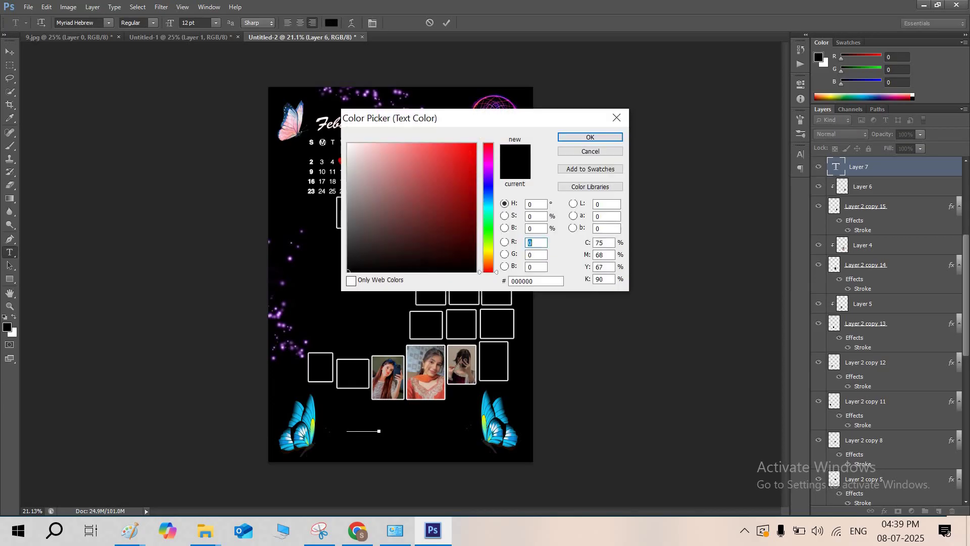
pyautogui.click(376, 151)
pyautogui.click(589, 137)
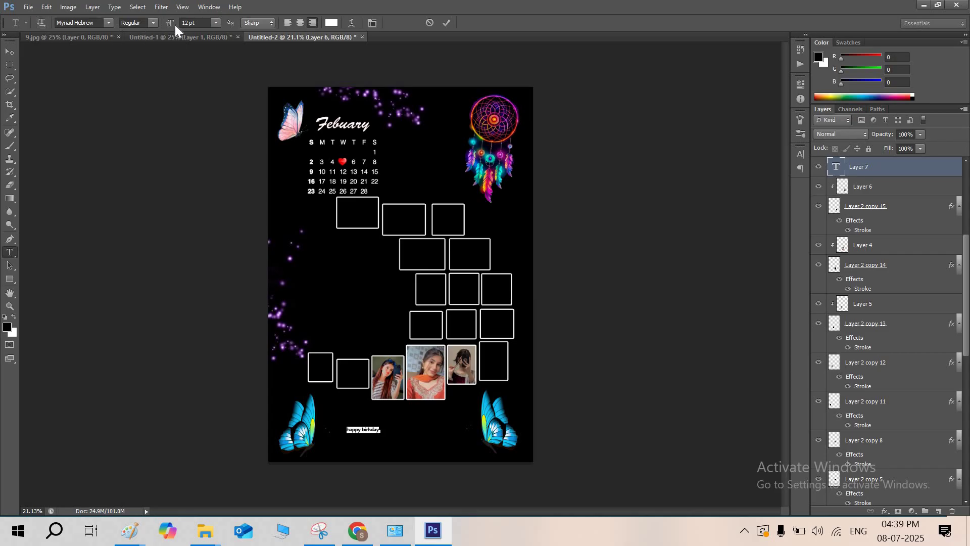
# Set the "happy birhday" text to 36 pt in the Cream Cake font.
pyautogui.moveTo(171, 26); pyautogui.dragTo(183, 27)
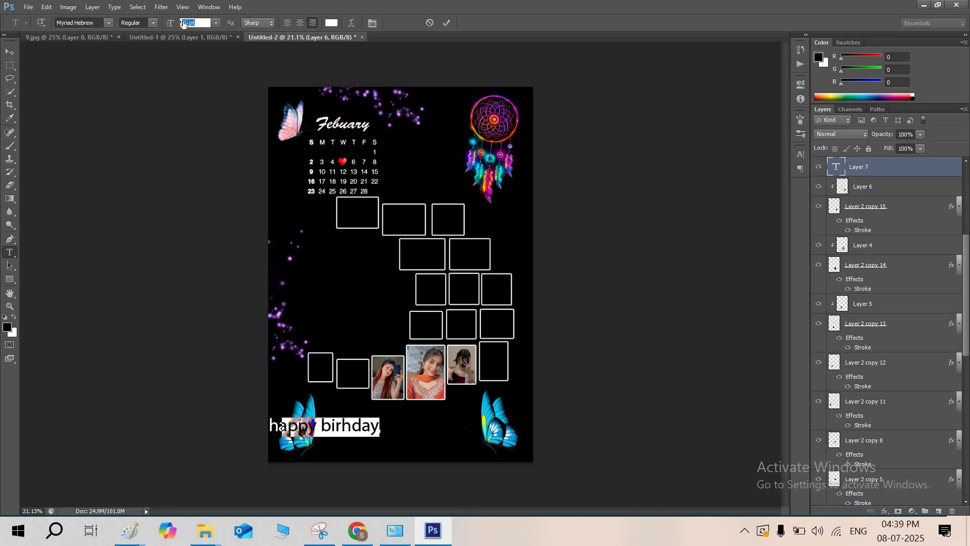
pyautogui.write('Cream Cake')
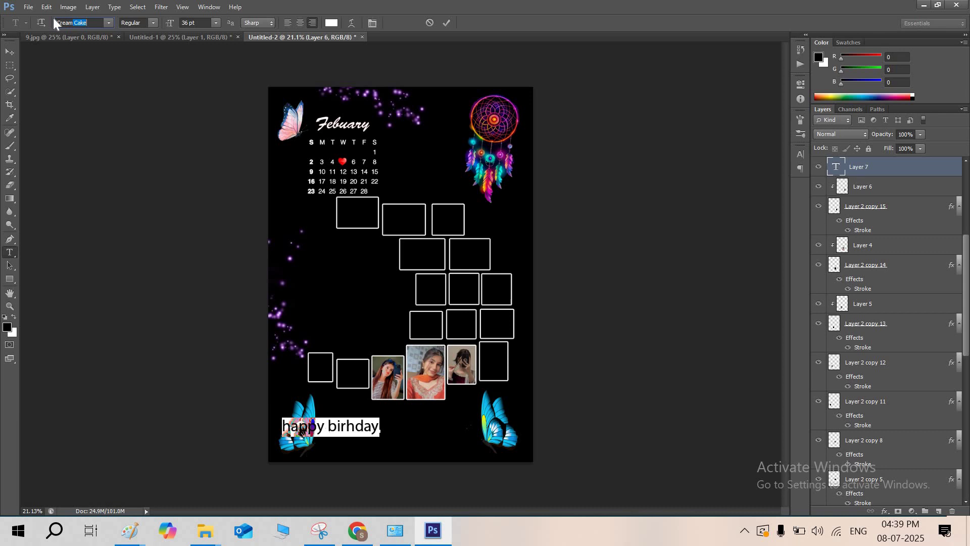
pyautogui.press('Return')
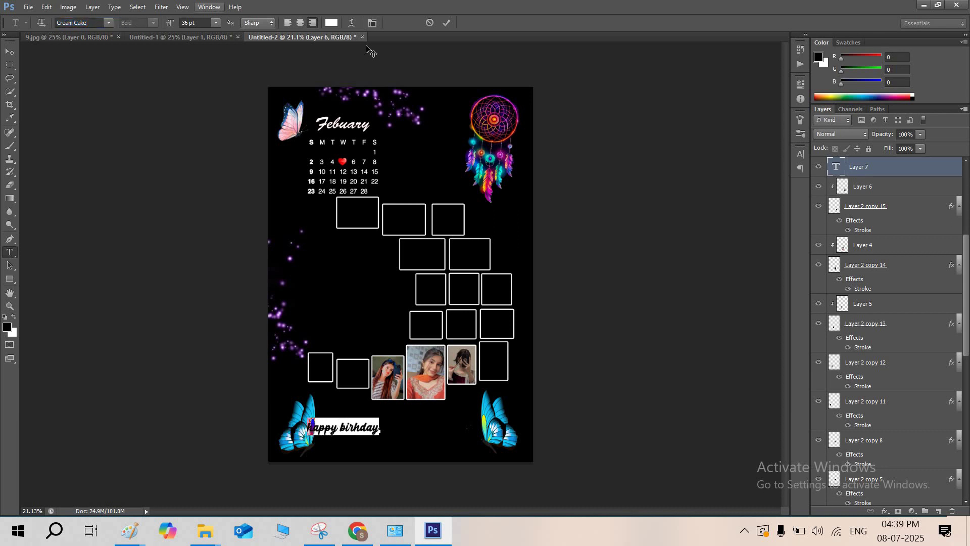
pyautogui.click(445, 24)
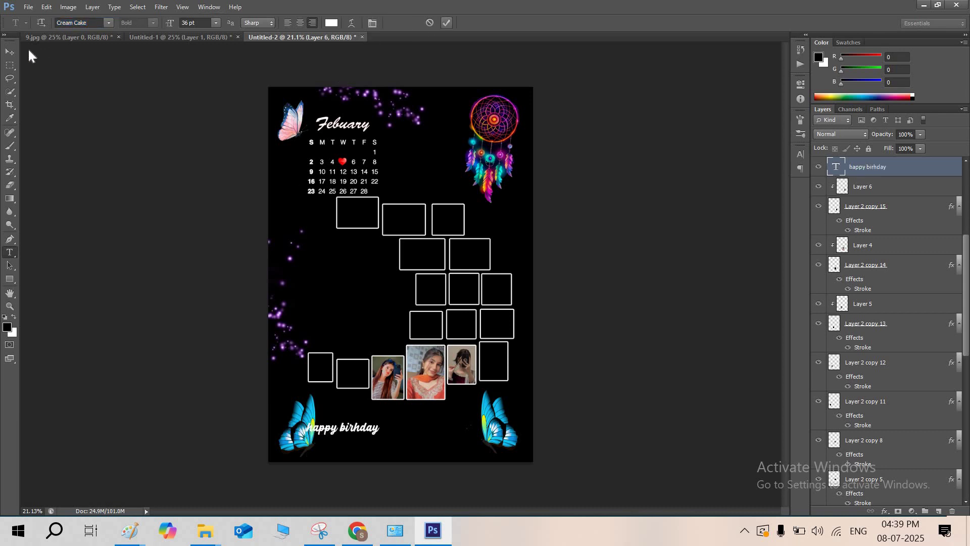
# Enlarge the "happy birhday" text to about 144% and centre it between the two blue butterflies.
pyautogui.click(12, 52)
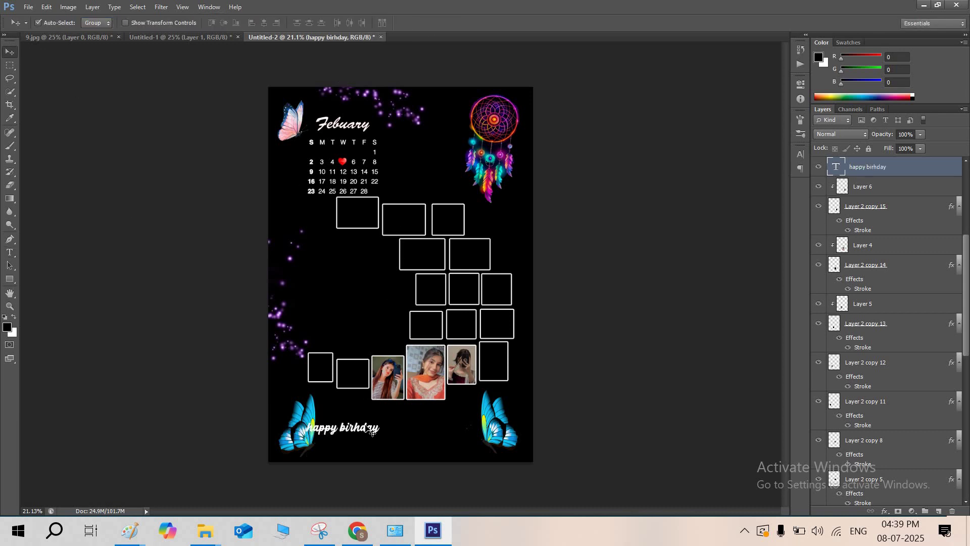
pyautogui.moveTo(373, 428); pyautogui.dragTo(416, 427)
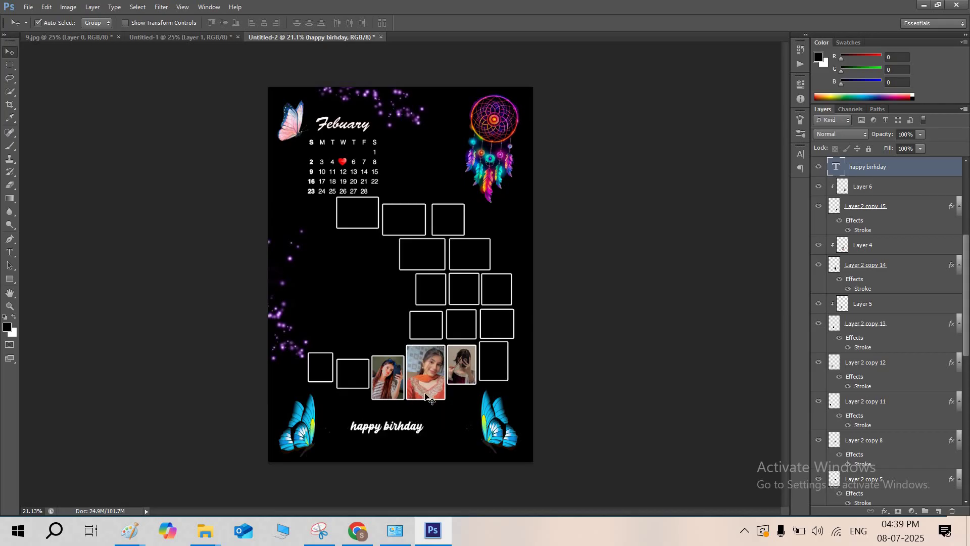
pyautogui.hotkey('ctrl', 't')
pyautogui.moveTo(427, 414); pyautogui.dragTo(441, 407)
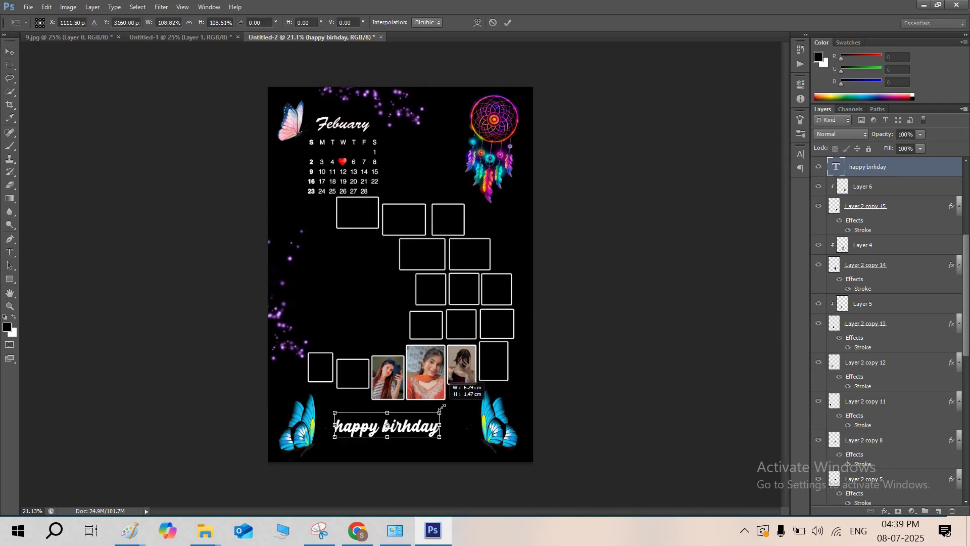
pyautogui.click(508, 23)
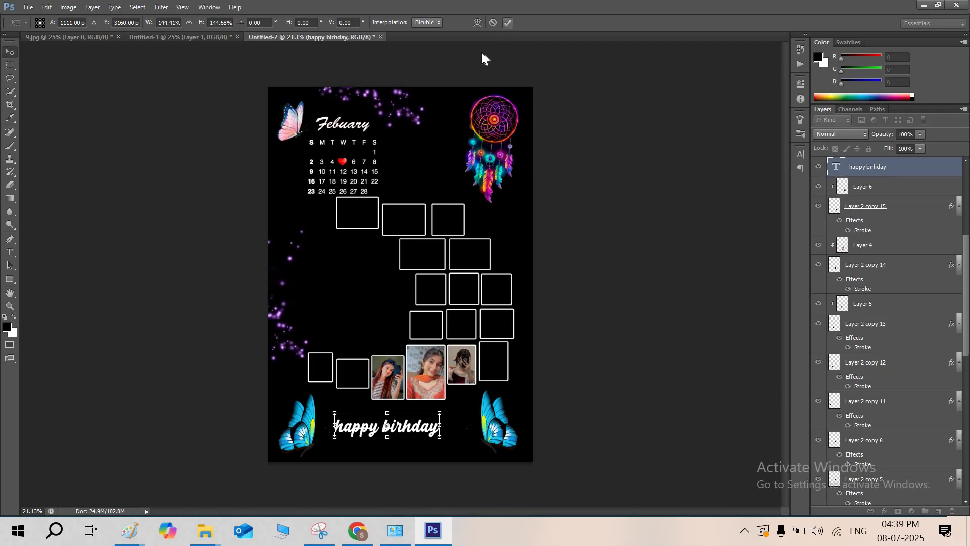
pyautogui.moveTo(388, 430); pyautogui.dragTo(405, 432)
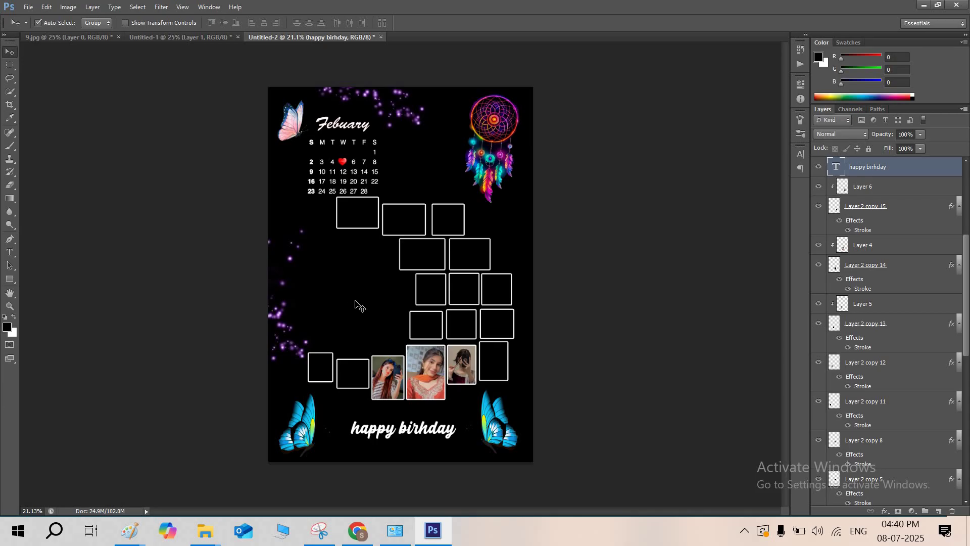
pyautogui.scroll(1, 349, 303)
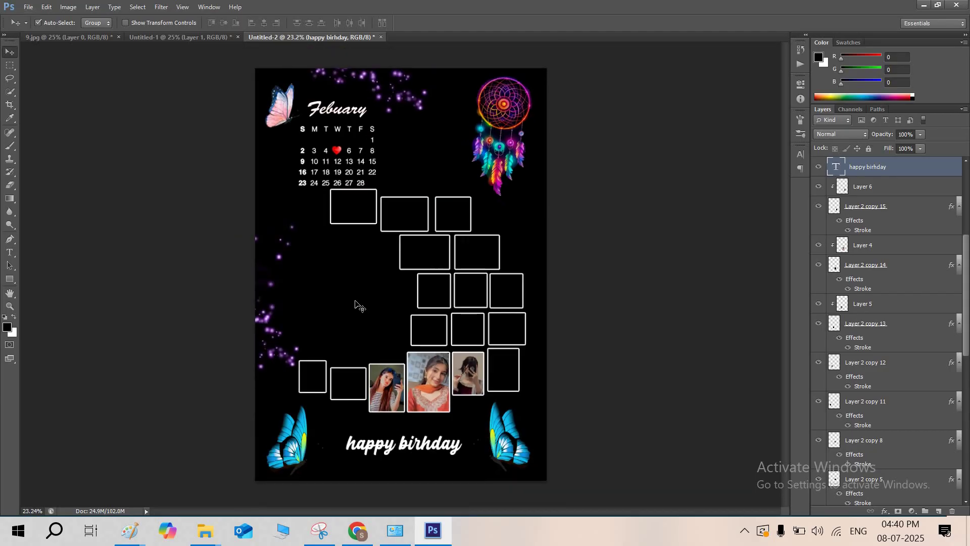